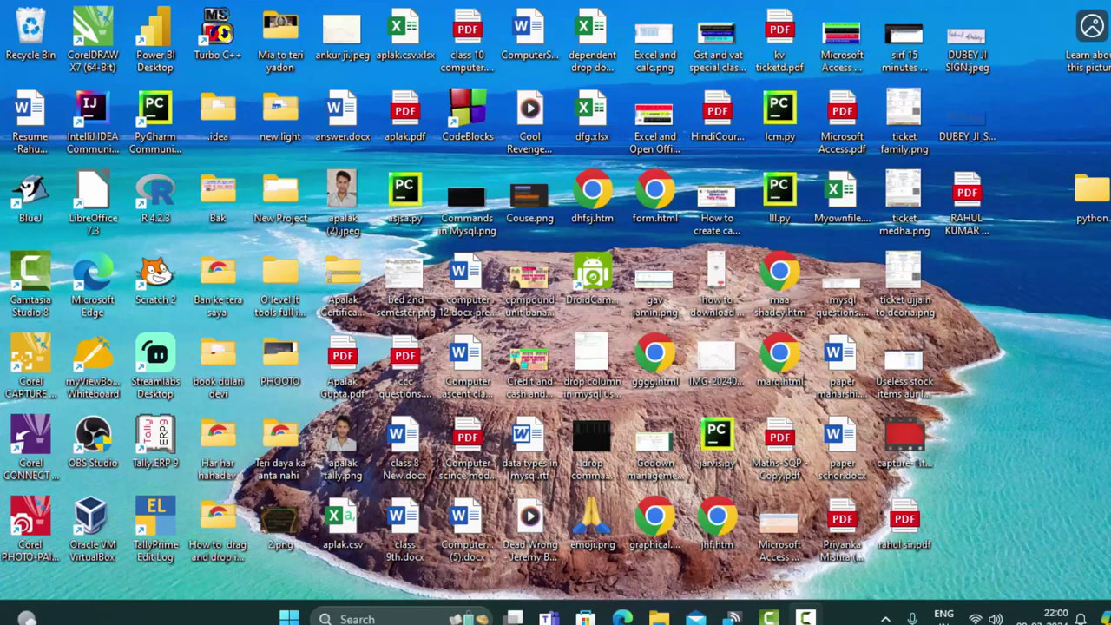
Step: Refresh the desktop three times from its context menu, then bring up the Start menu
right_click(1052, 326)
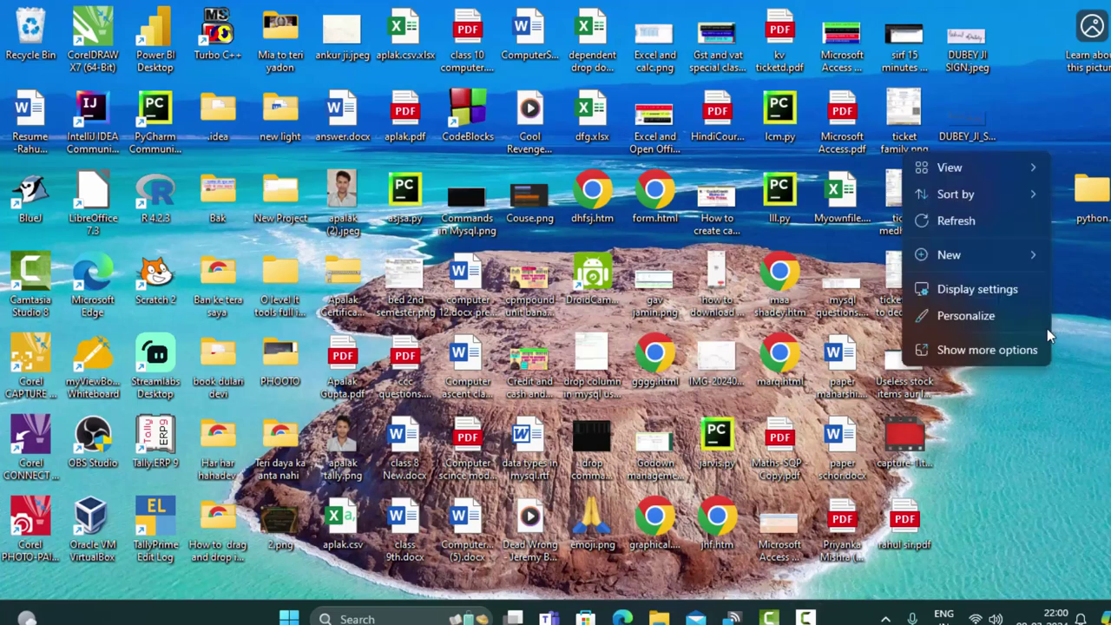
click(1003, 212)
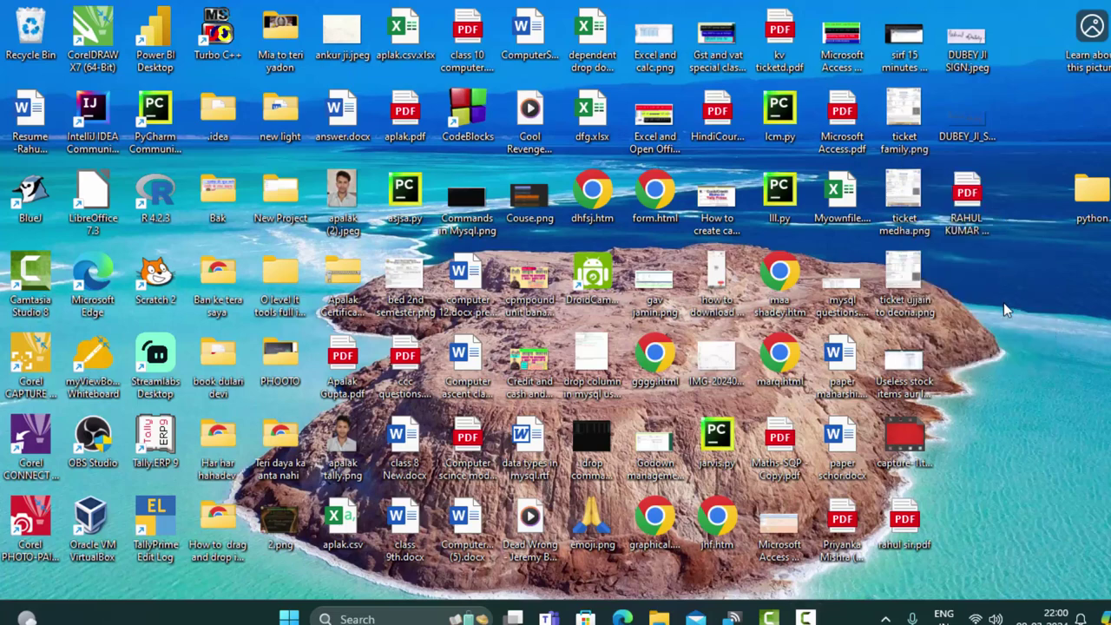
right_click(1045, 349)
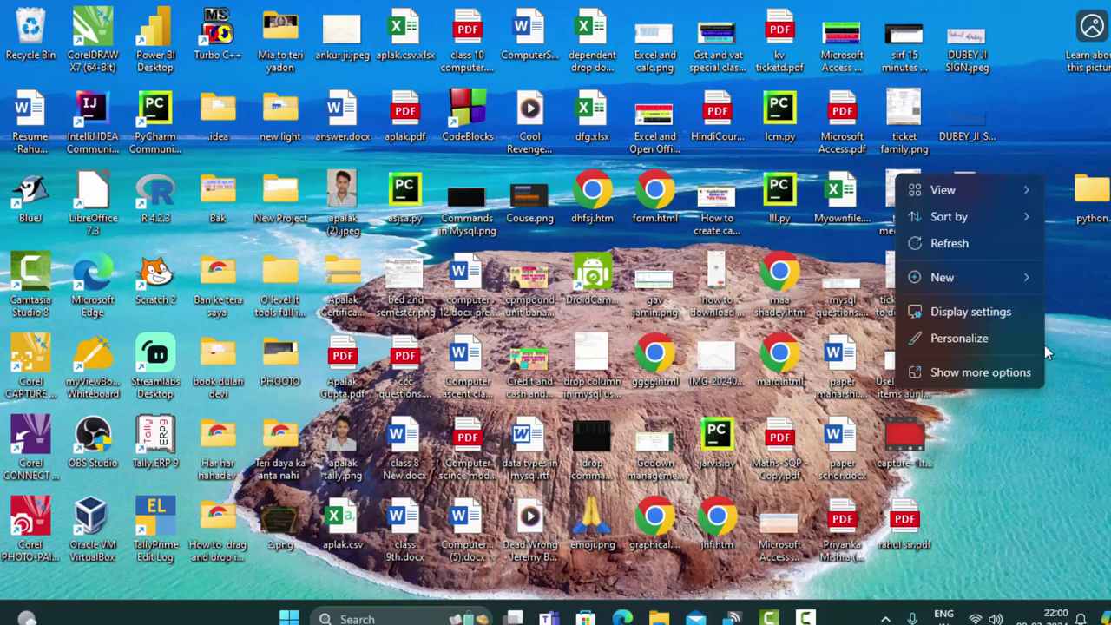
click(986, 241)
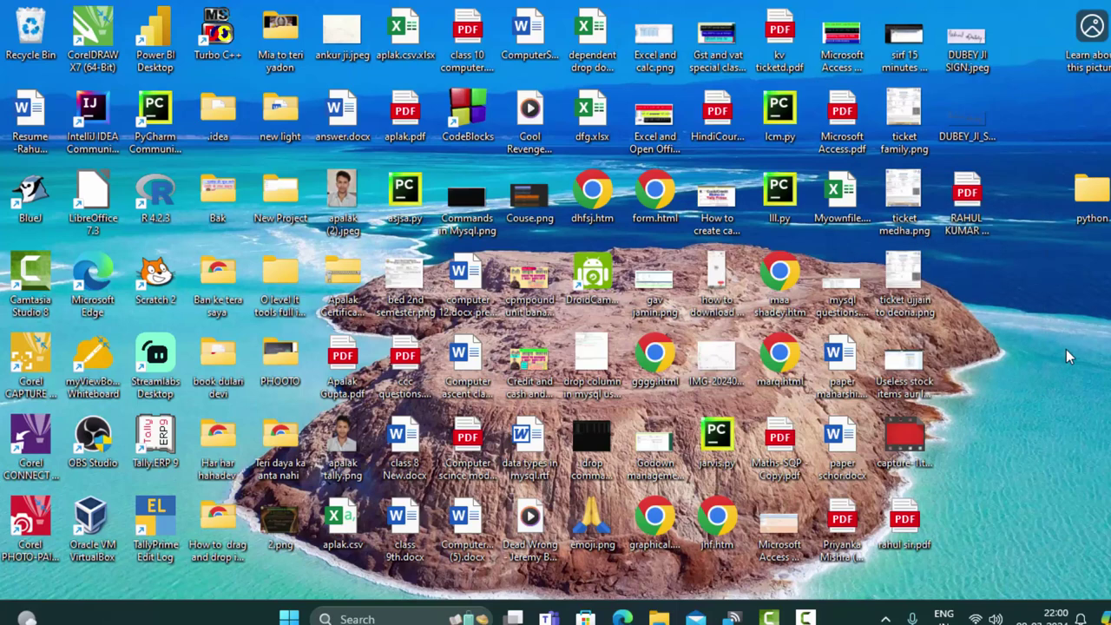
right_click(1039, 291)
click(968, 359)
click(303, 614)
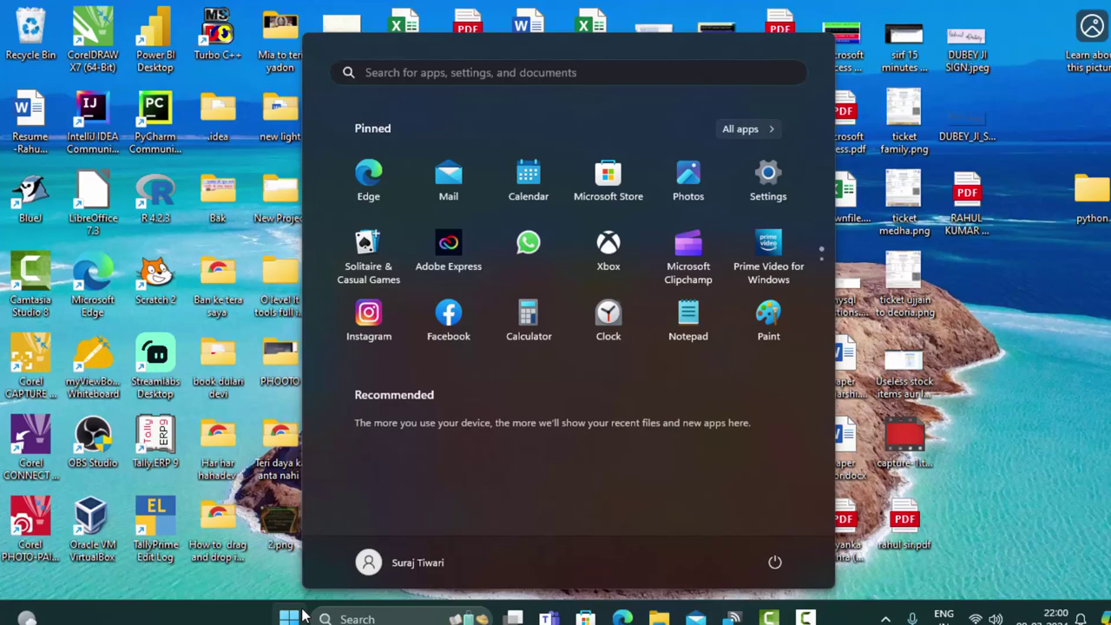
Step: Search Windows for 'acc' and launch Microsoft Access
click(354, 618)
text(acc)
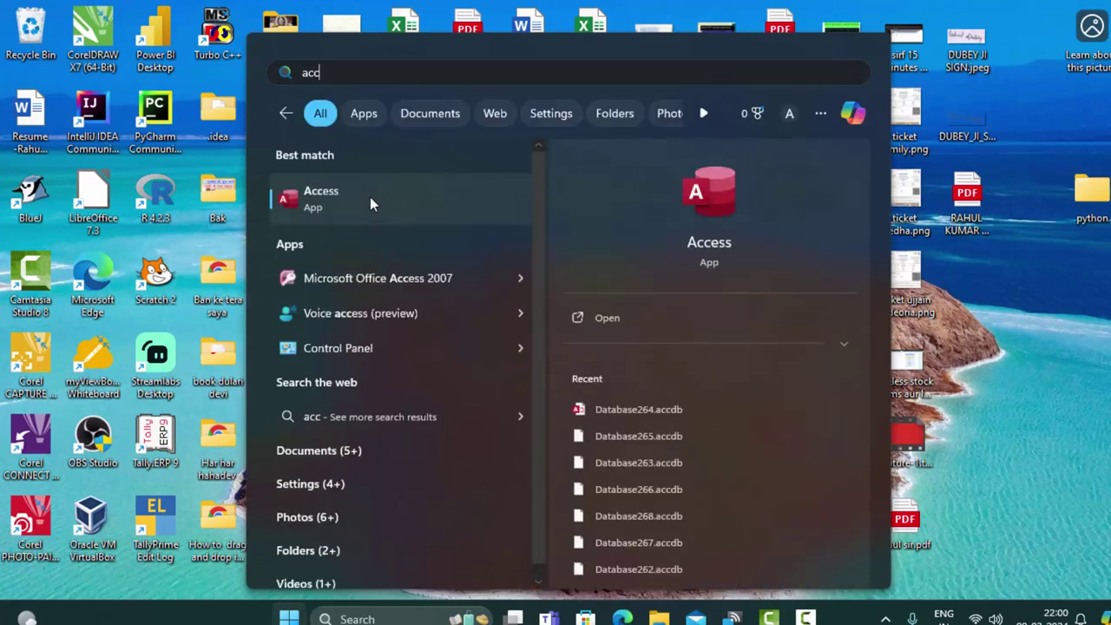
click(436, 212)
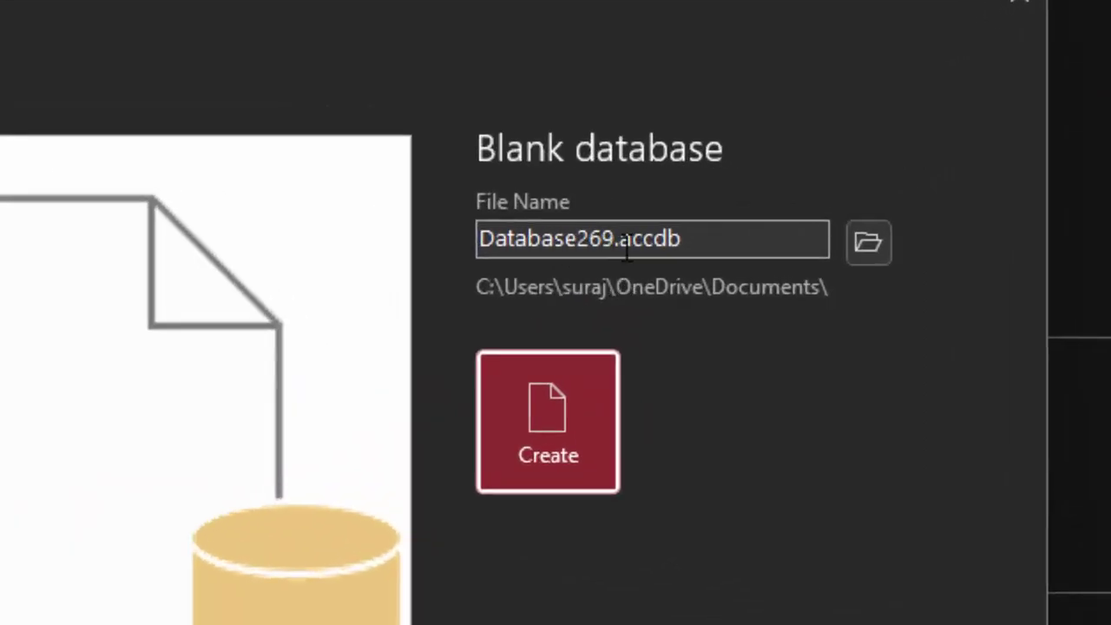
Step: Create a blank database keeping the default name Database269.accdb
click(623, 238)
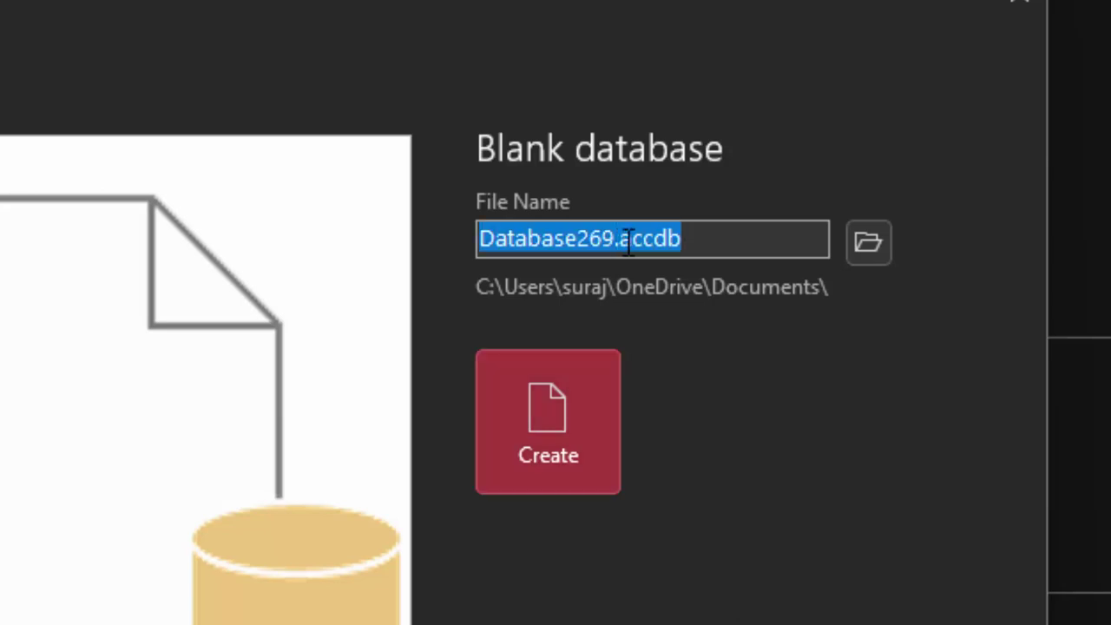
click(705, 239)
drag(704, 240, 618, 238)
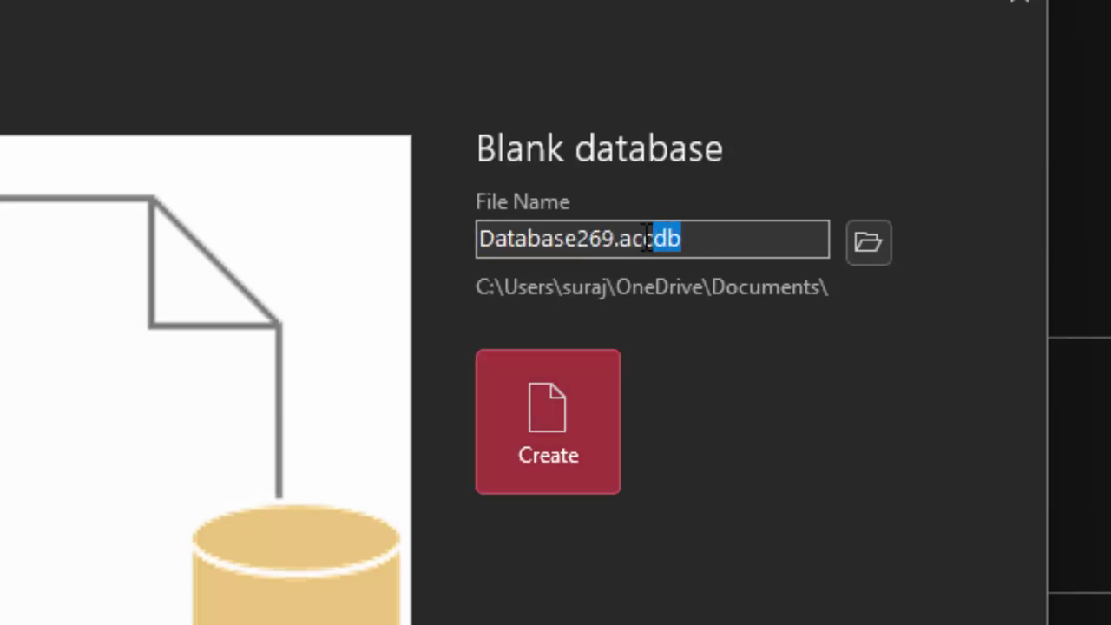
click(561, 406)
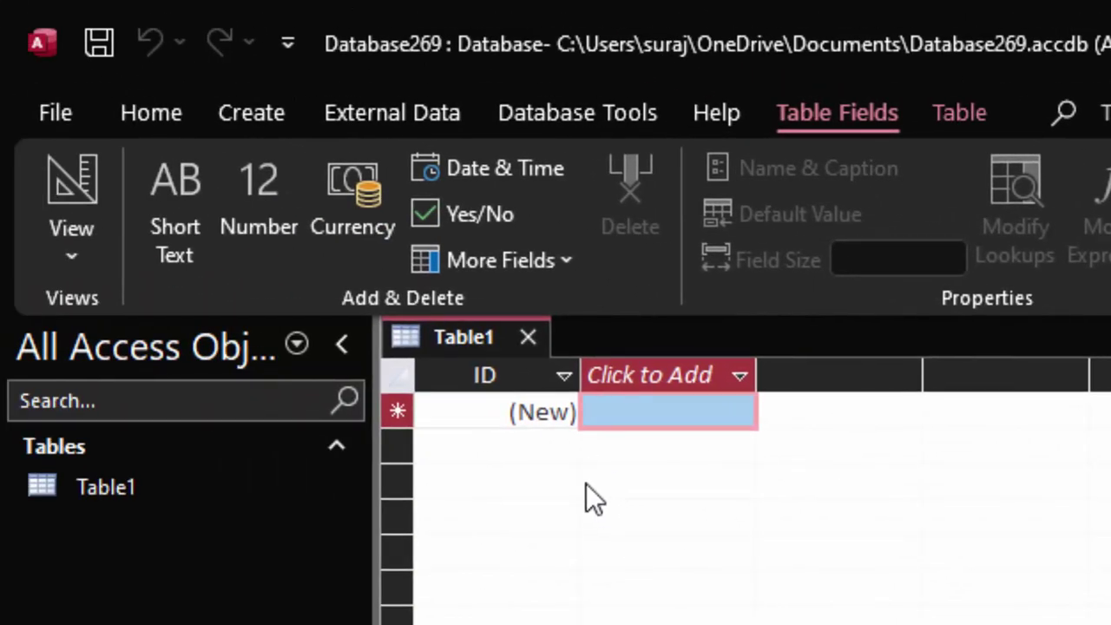
Step: Close Table1 and start a new blank form, Form1, in Design view
click(529, 335)
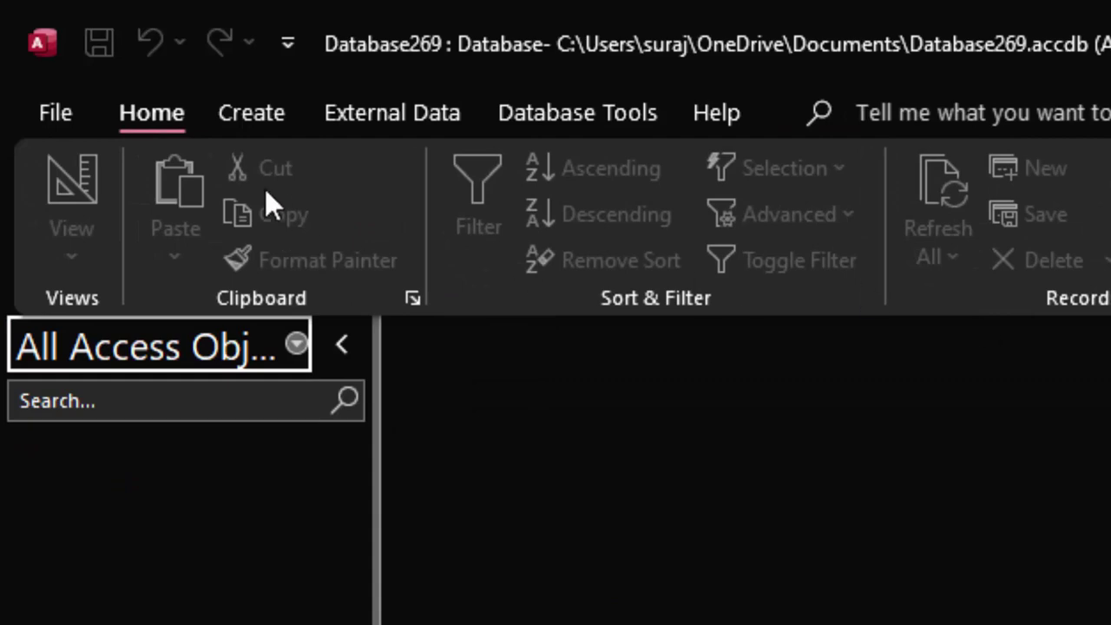
click(213, 113)
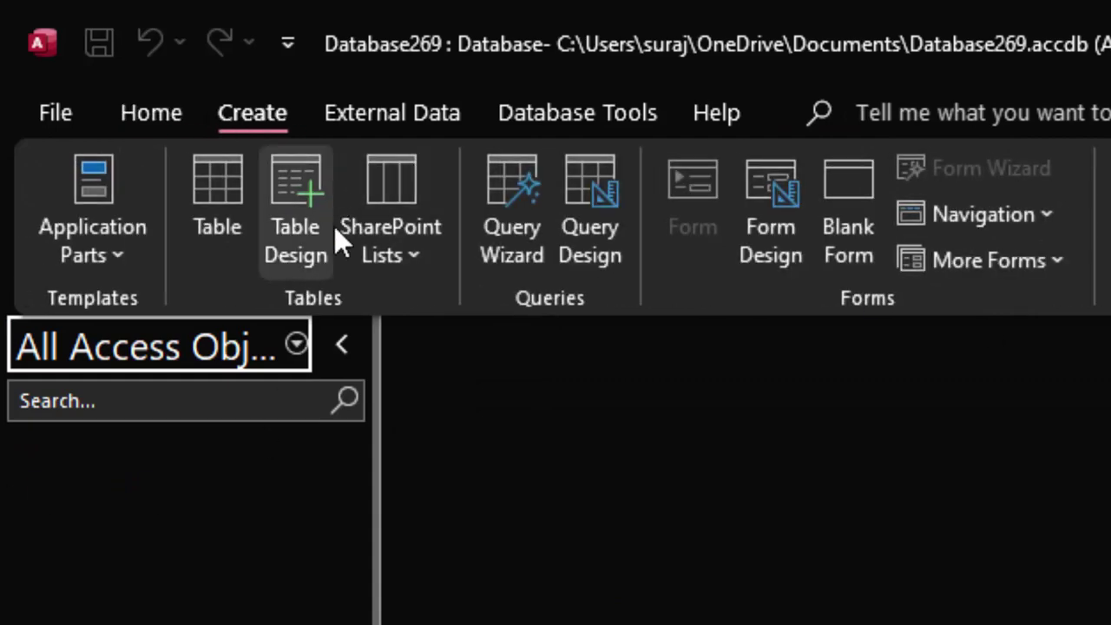
click(786, 189)
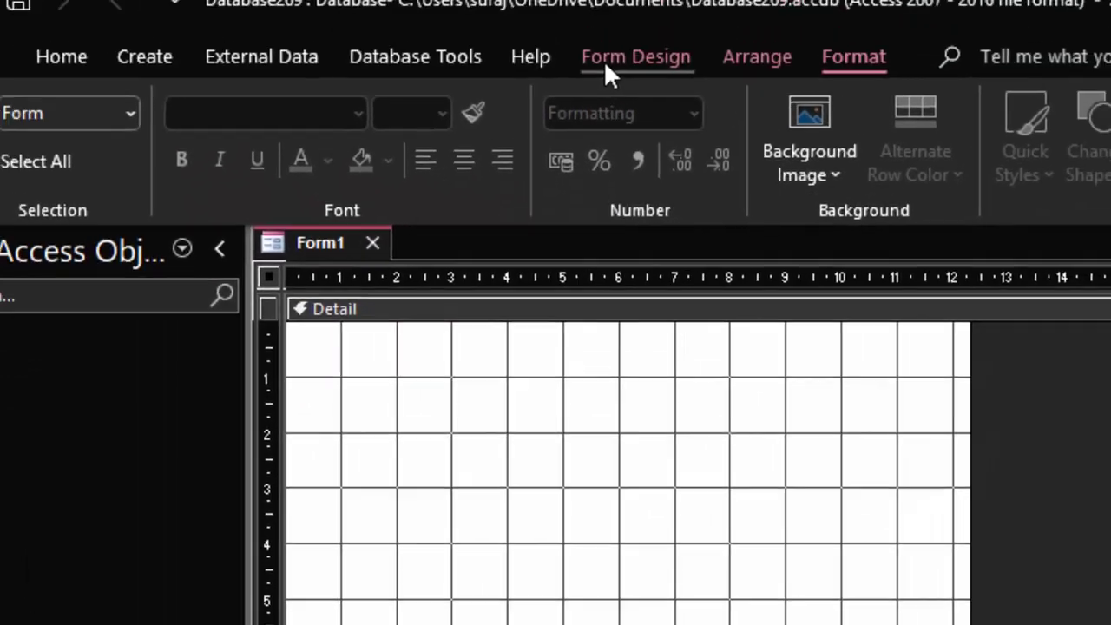
click(605, 65)
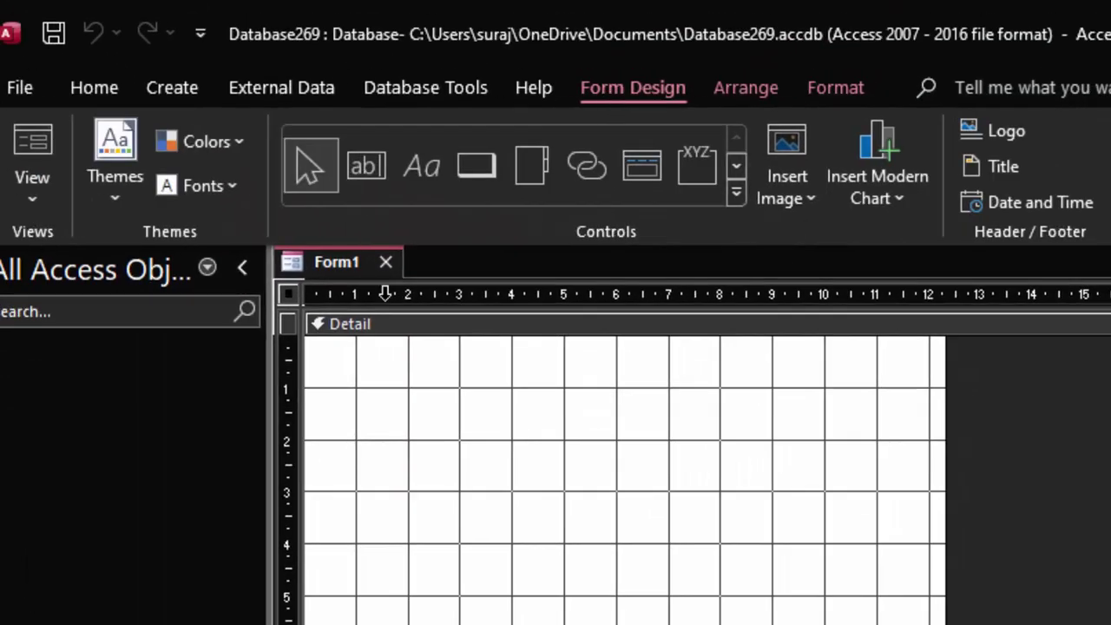
Step: Draw an unbound text box with its Text0 label near the top of the form
click(376, 154)
drag(400, 365, 578, 400)
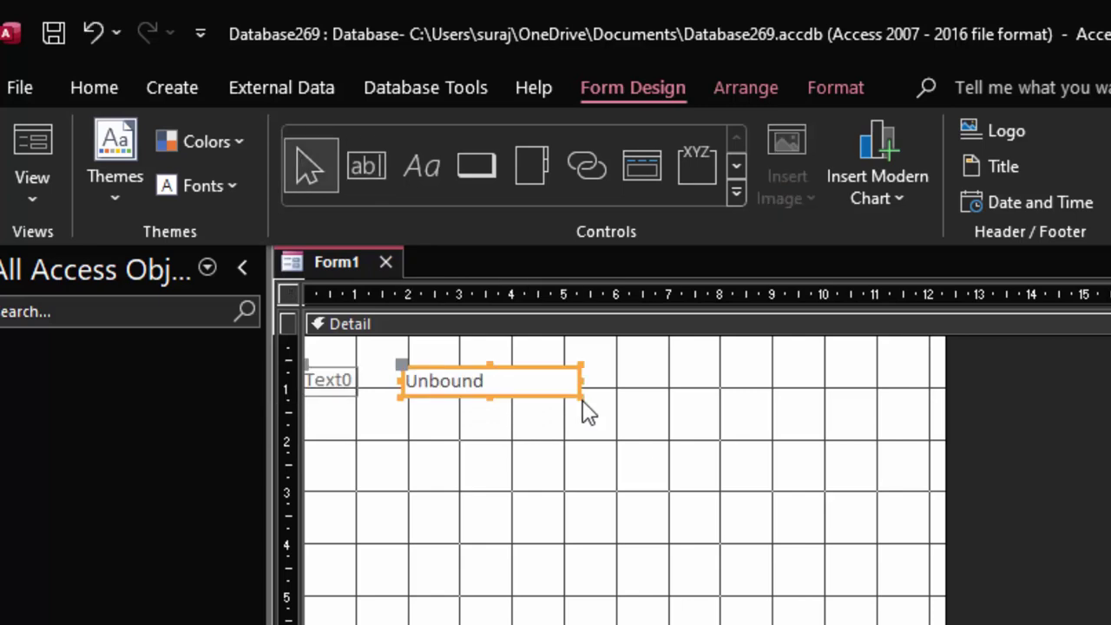
click(524, 397)
drag(538, 399, 575, 401)
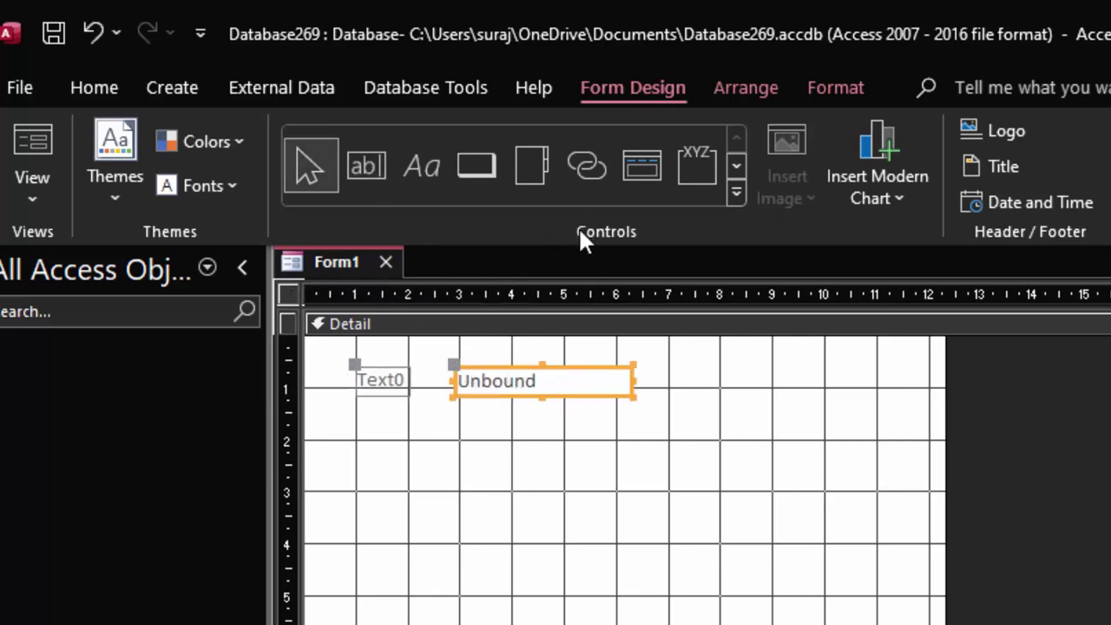
Step: Copy and paste the text box pair, place the copy below the first, and select all four controls
right_click(555, 395)
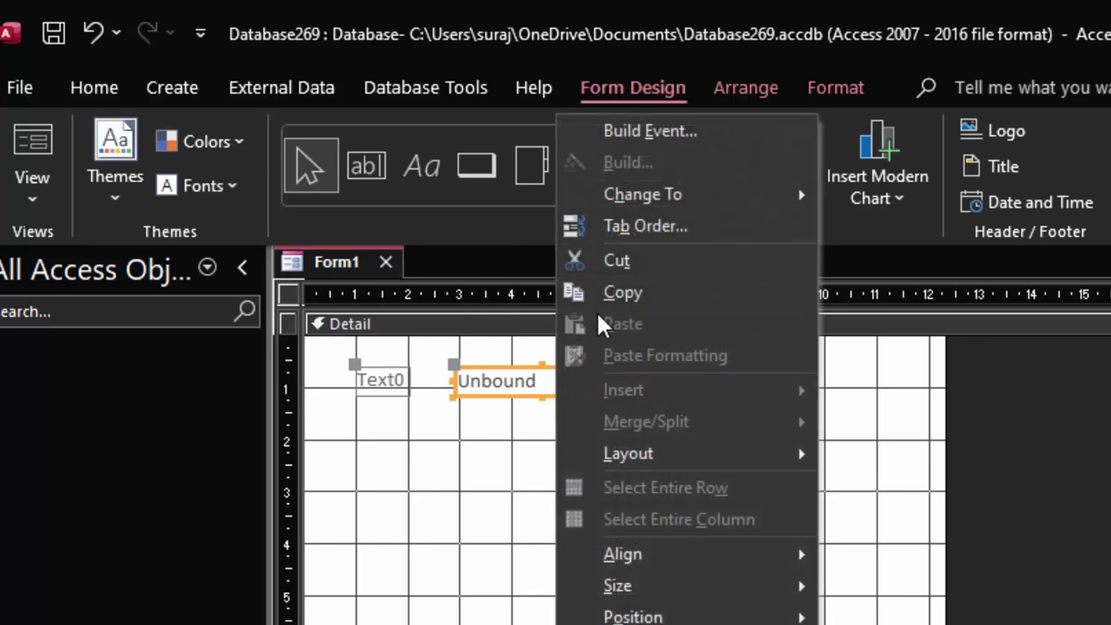
click(599, 297)
right_click(506, 503)
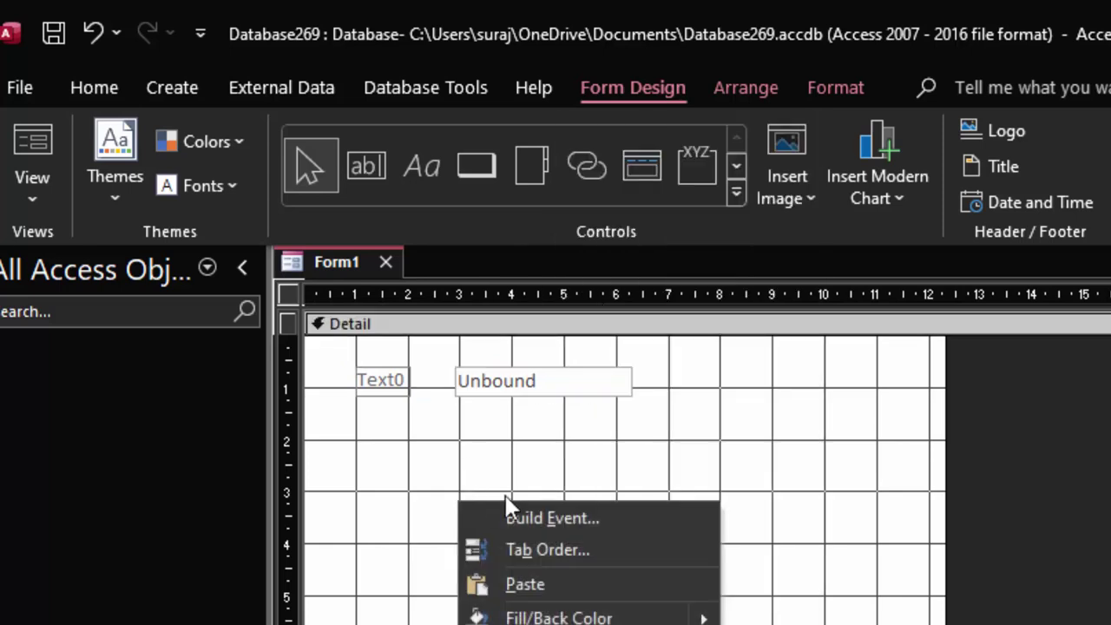
click(537, 581)
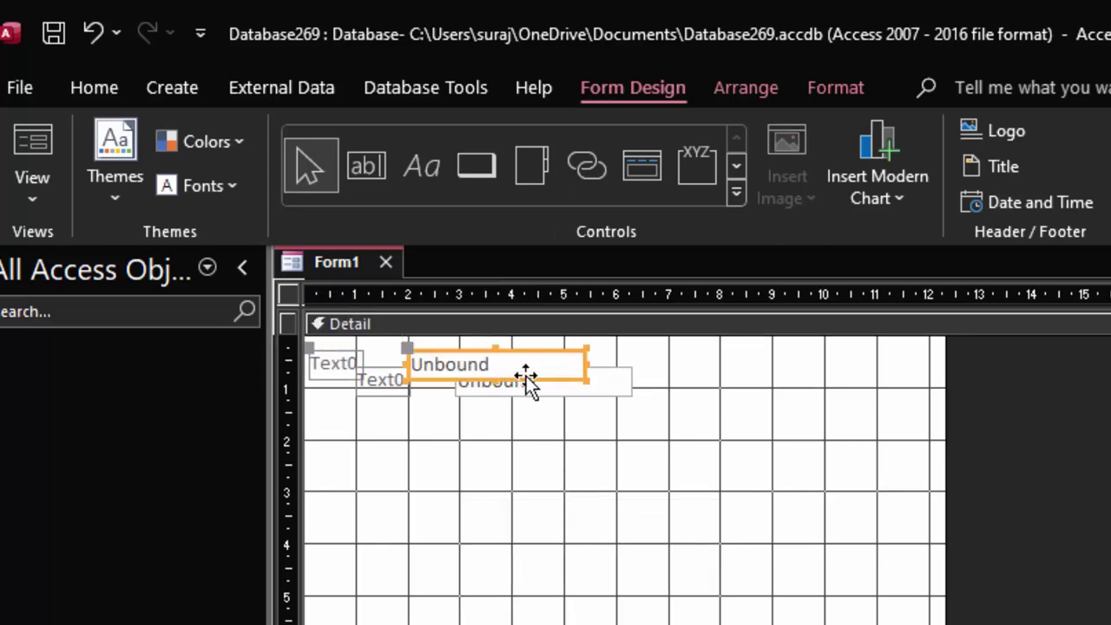
drag(518, 363, 569, 444)
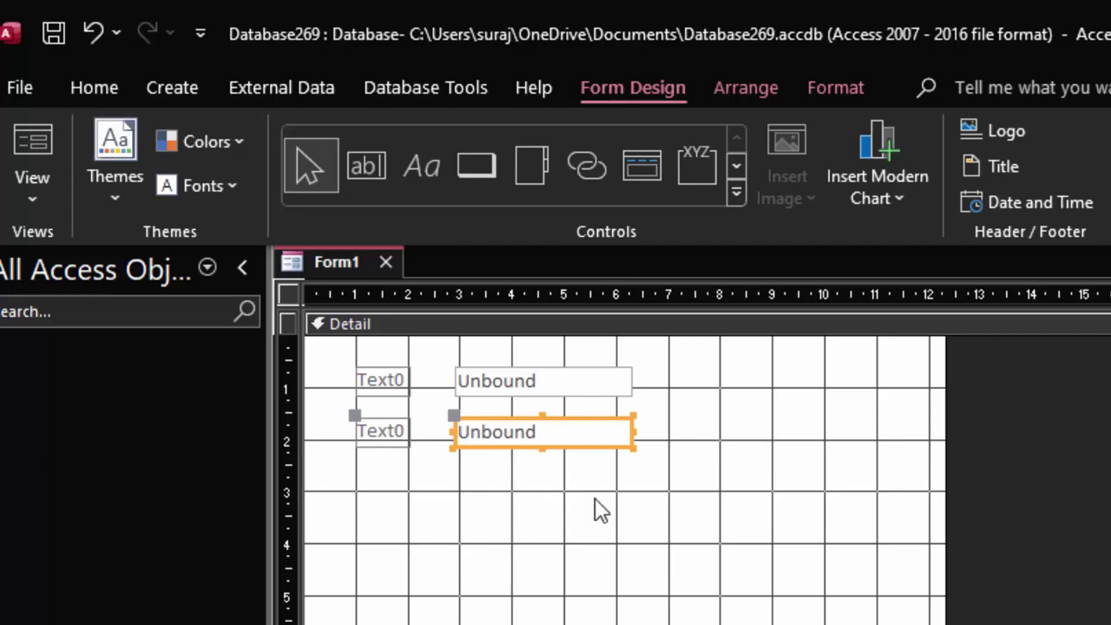
drag(607, 508, 384, 372)
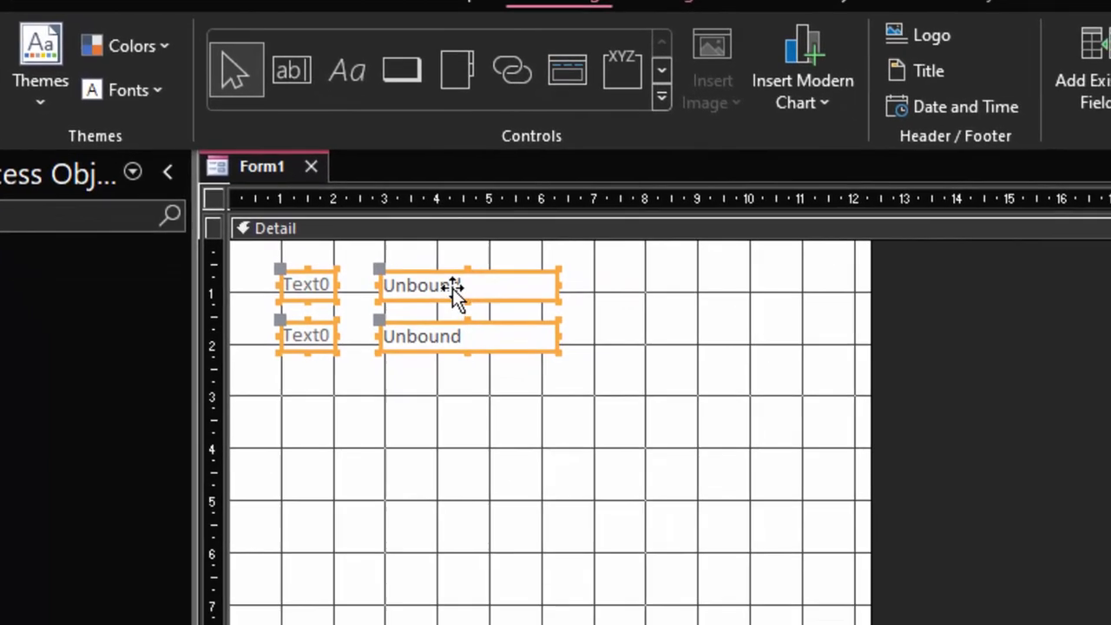
Step: Group the four selected controls into a Stacked layout and nudge it slightly left
right_click(529, 381)
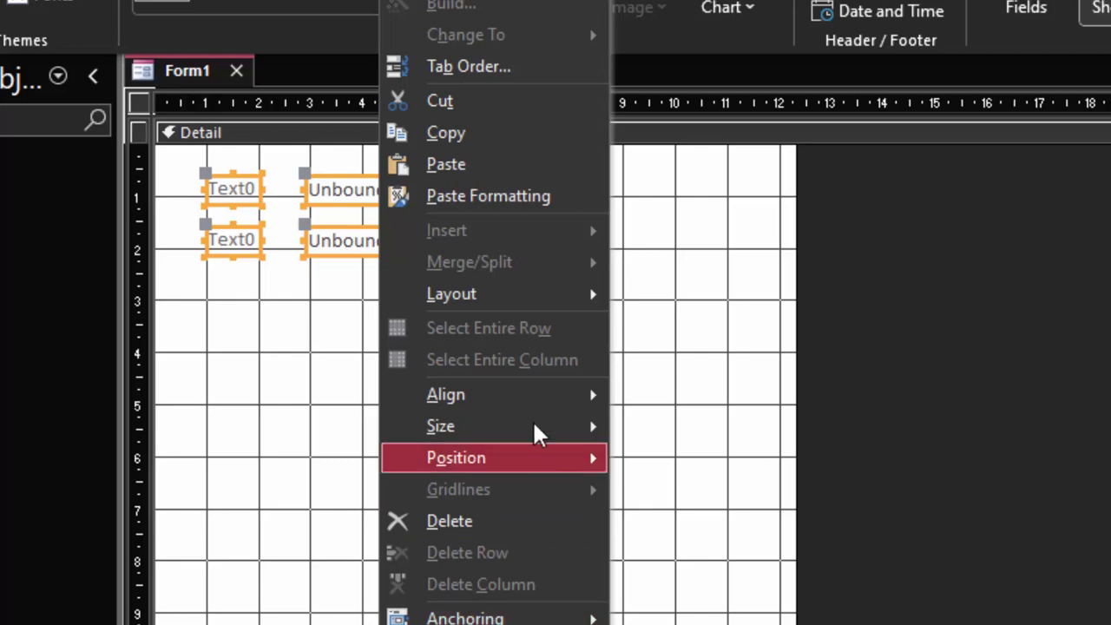
mouse_move(491, 296)
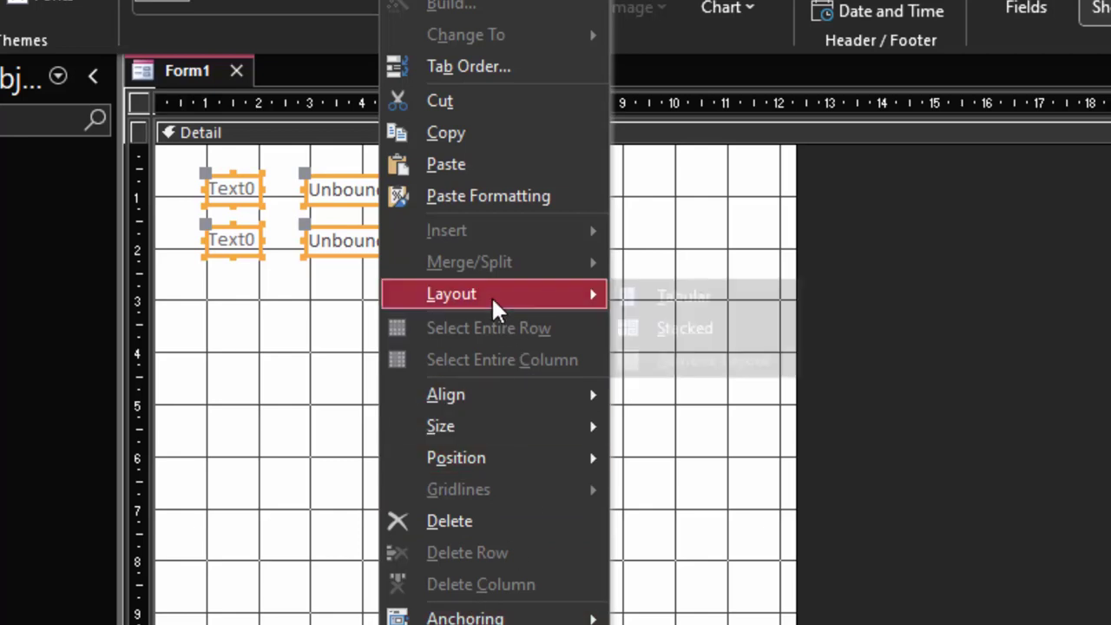
click(686, 330)
drag(389, 239, 383, 240)
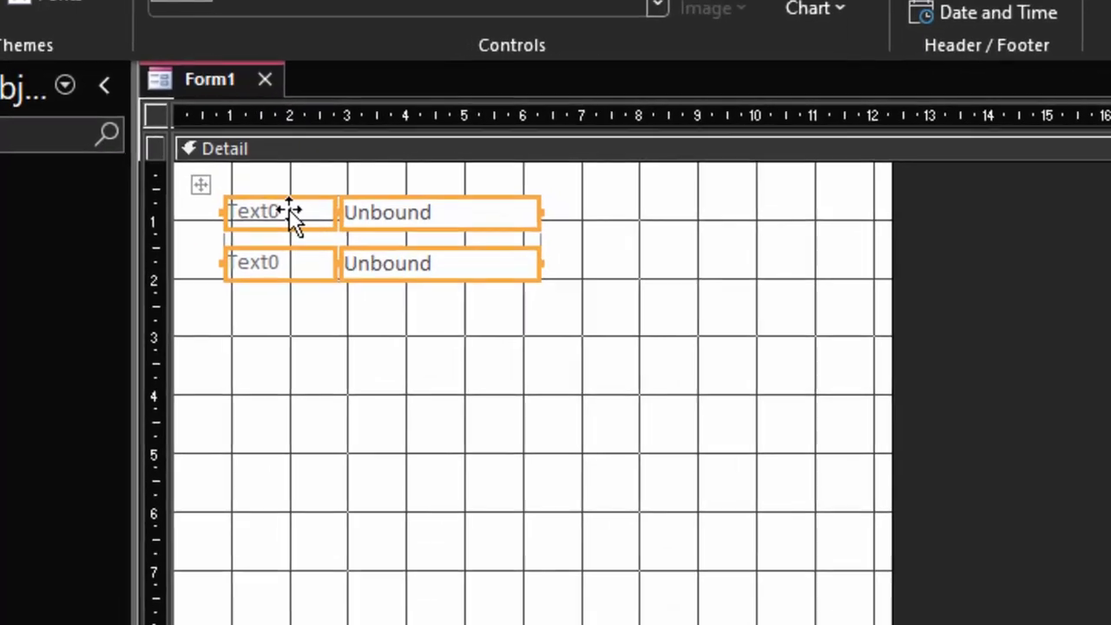
Step: Replace the two Text0 label captions with 'First value' and 'Second value'
click(262, 190)
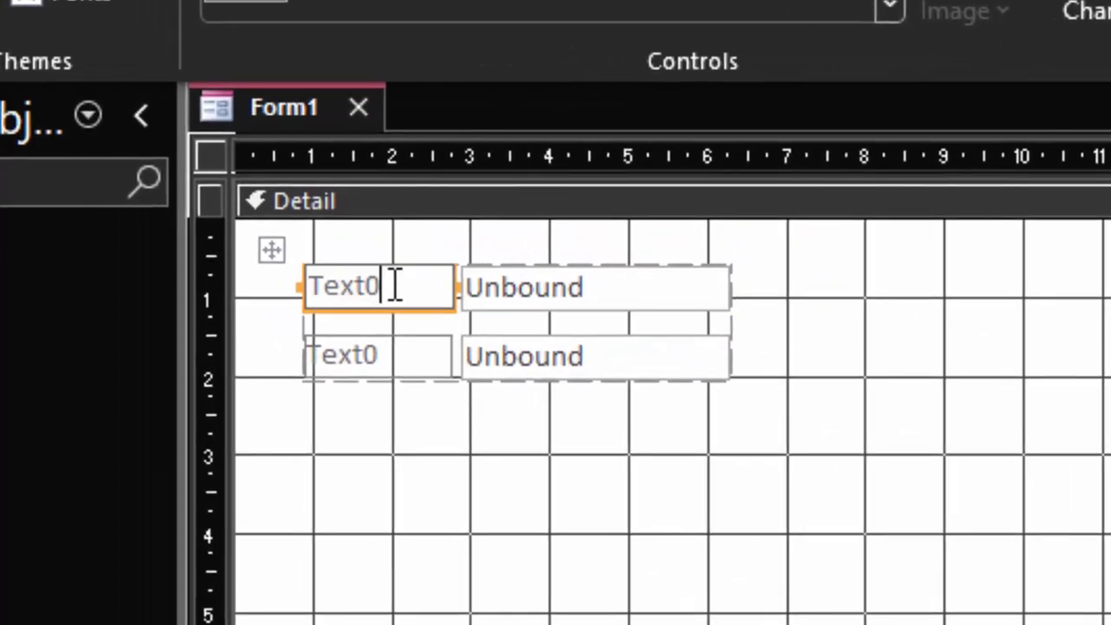
click(260, 190)
key(BackSpace)
key(BackSpace)
key(BackSpace)
key(BackSpace)
key(BackSpace)
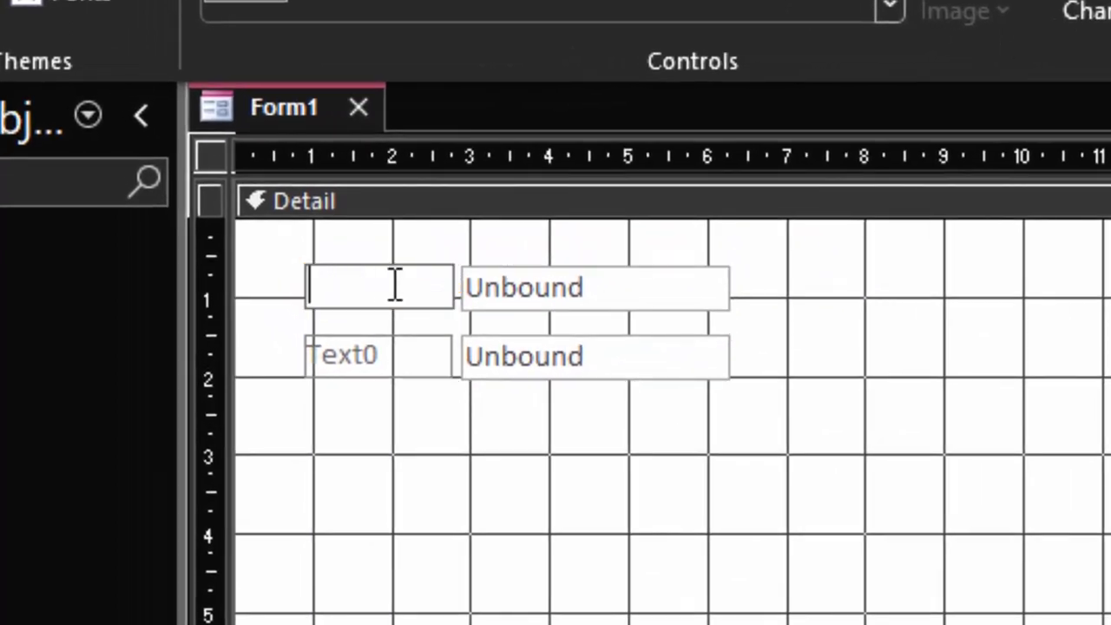
text(First)
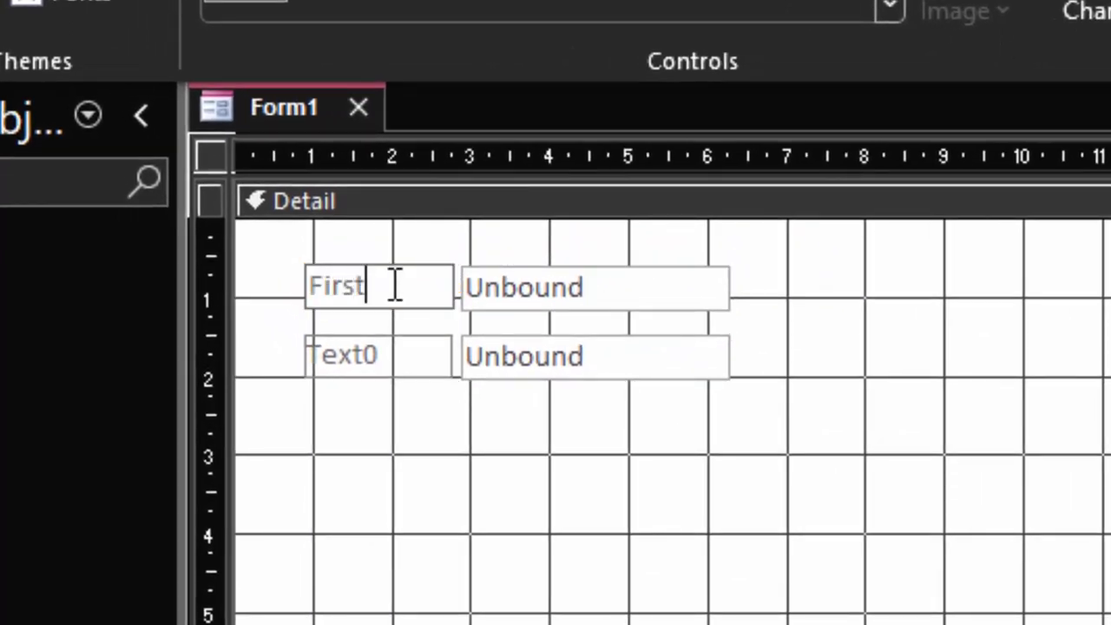
text( value)
click(395, 369)
double_click(395, 360)
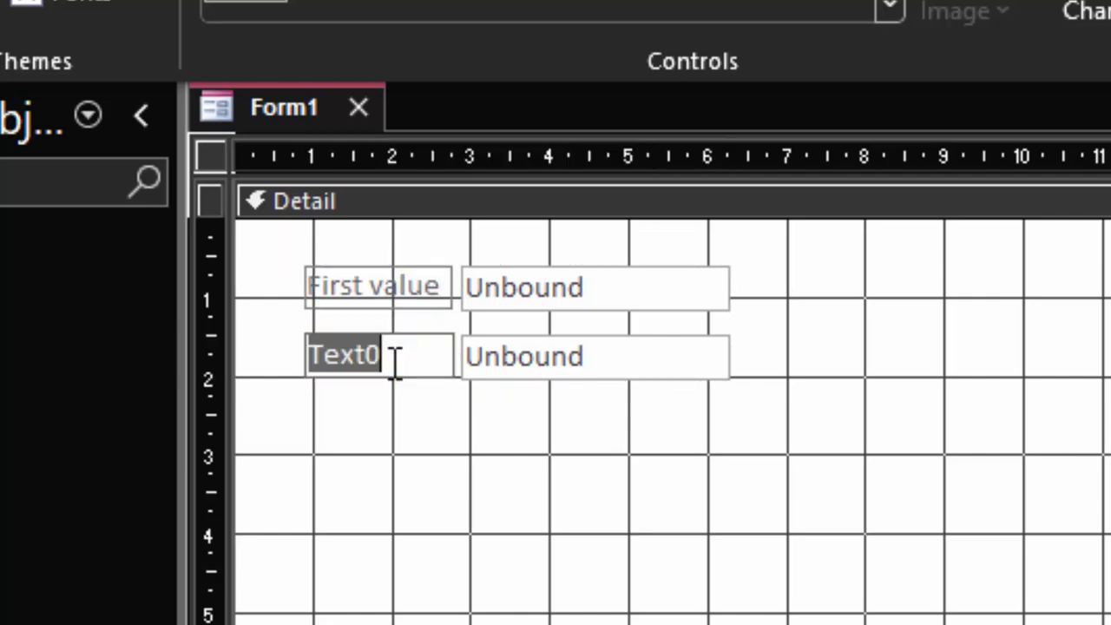
key(BackSpace)
text(Seco)
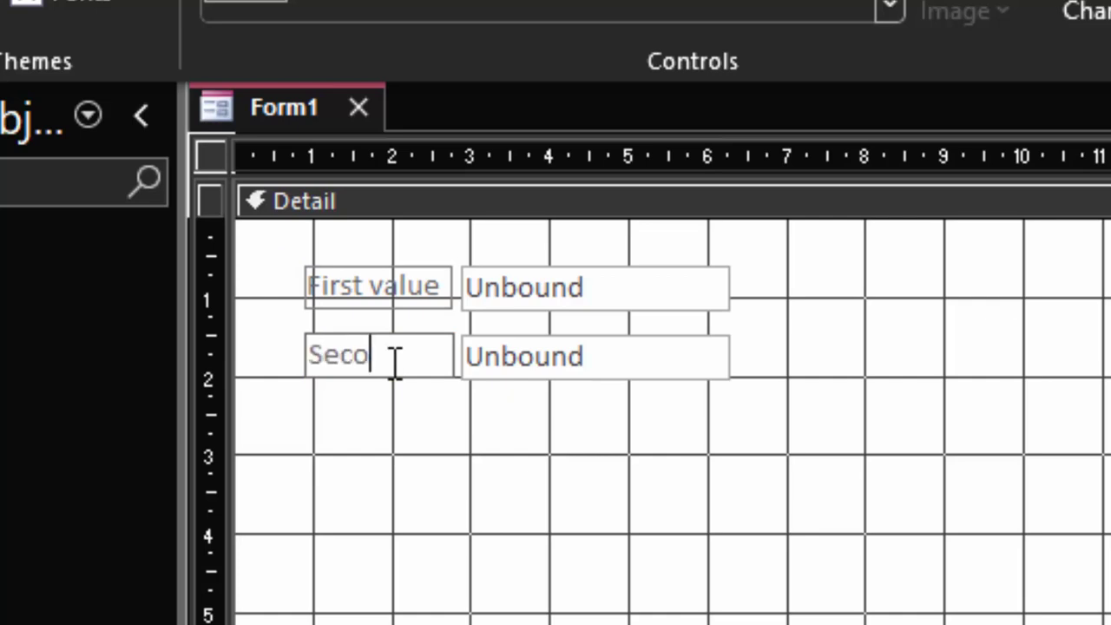
text(nd valu)
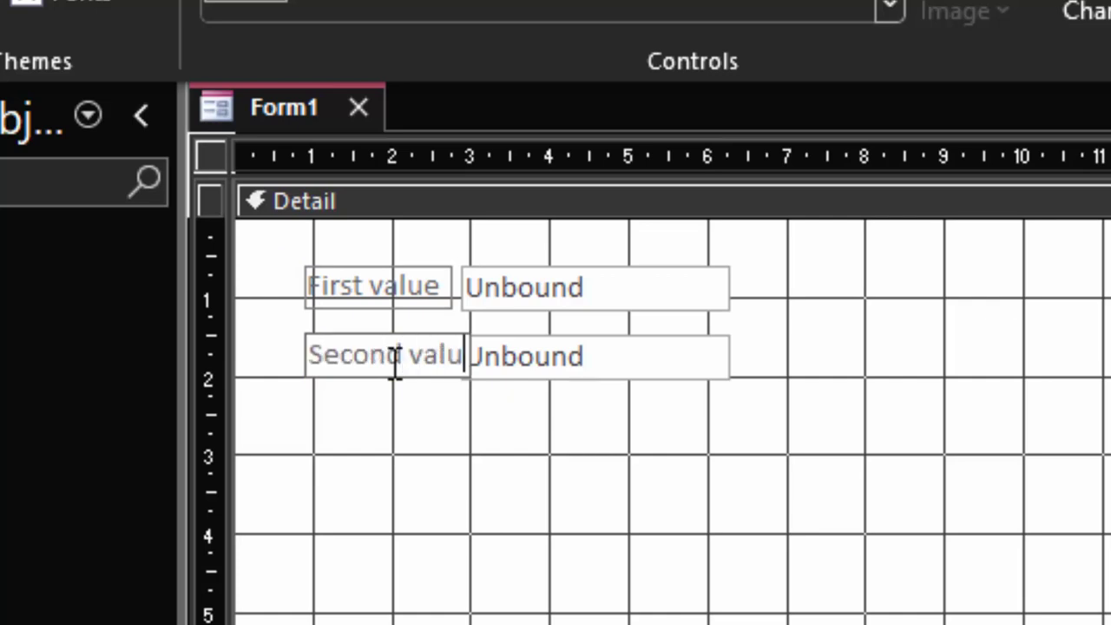
text(e)
key(BackSpace)
text(e)
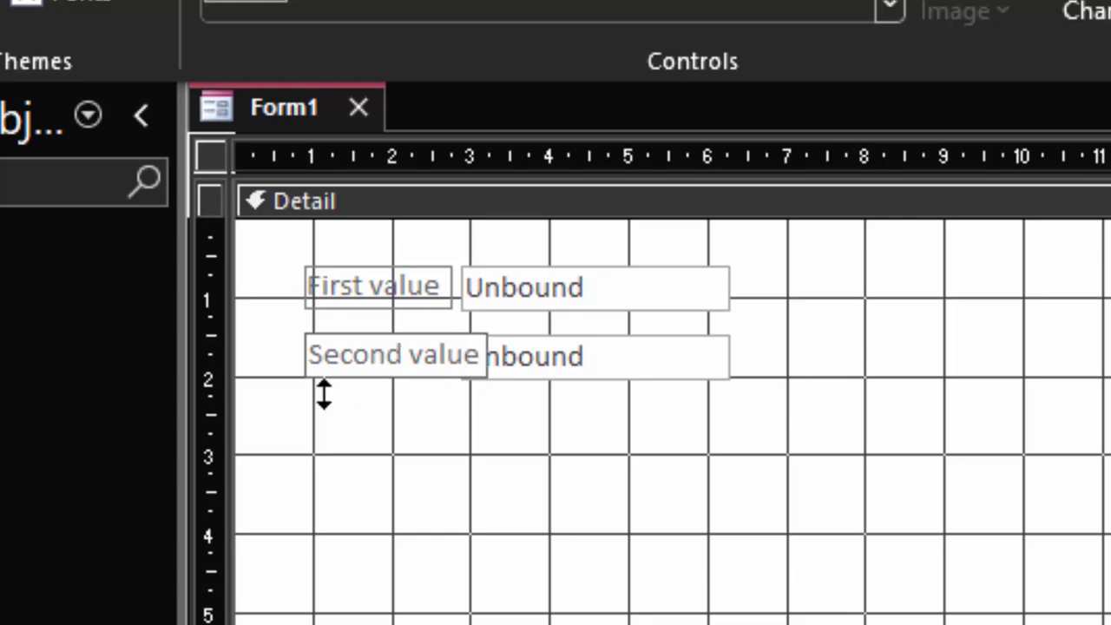
key(ctrl+a)
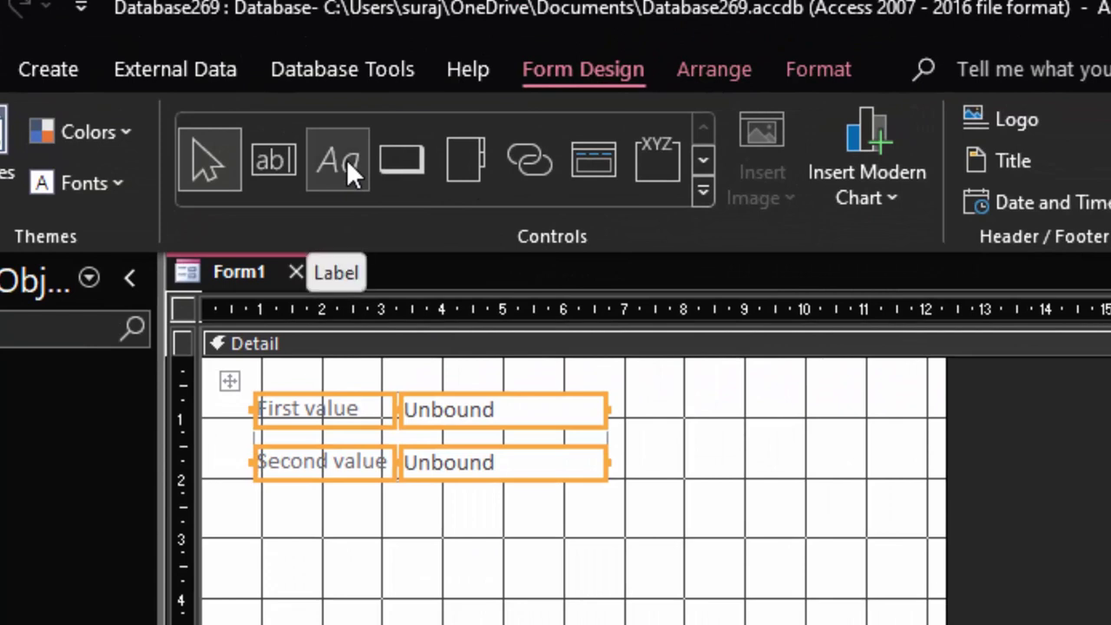
Step: Draw a new empty label below the Second value box and name it Myanswer
click(346, 159)
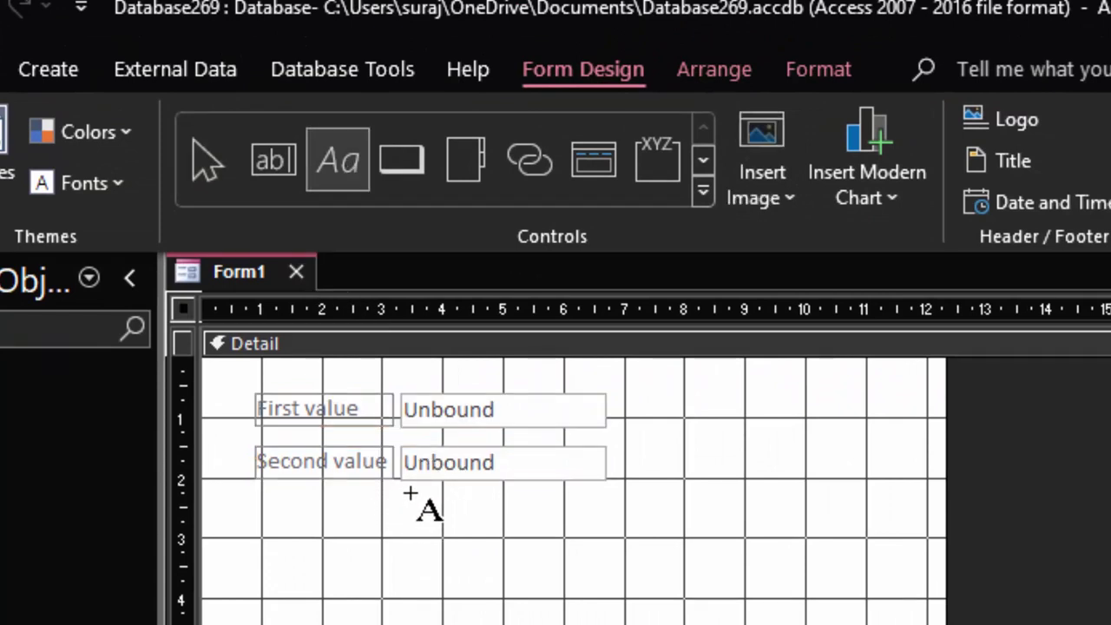
drag(411, 496, 532, 541)
text(M)
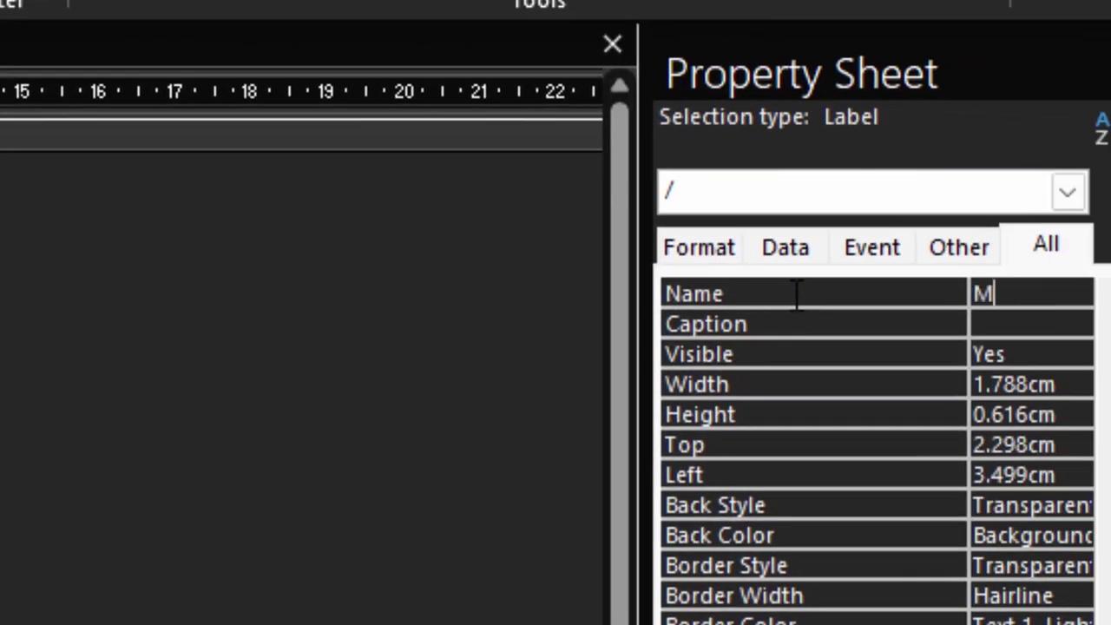
text(yanswe)
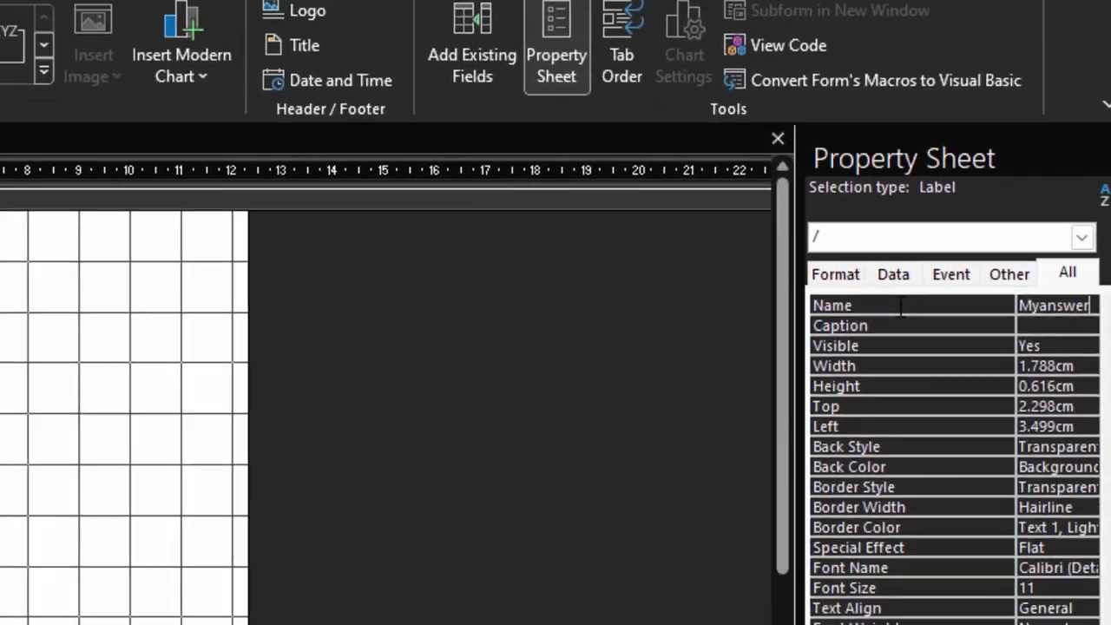
text(r)
click(154, 397)
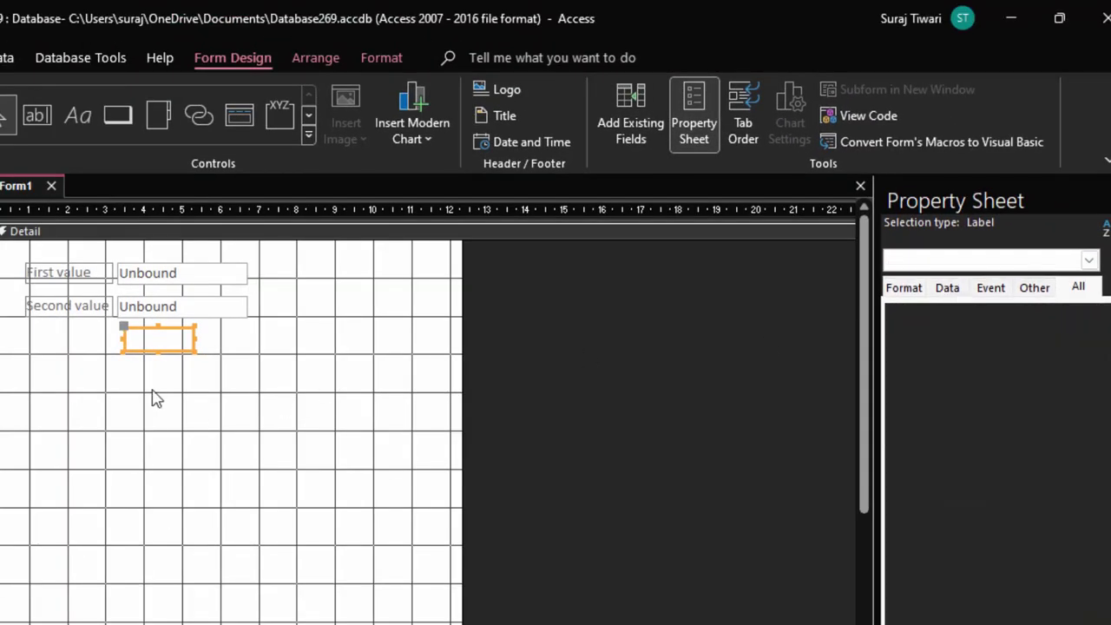
click(189, 345)
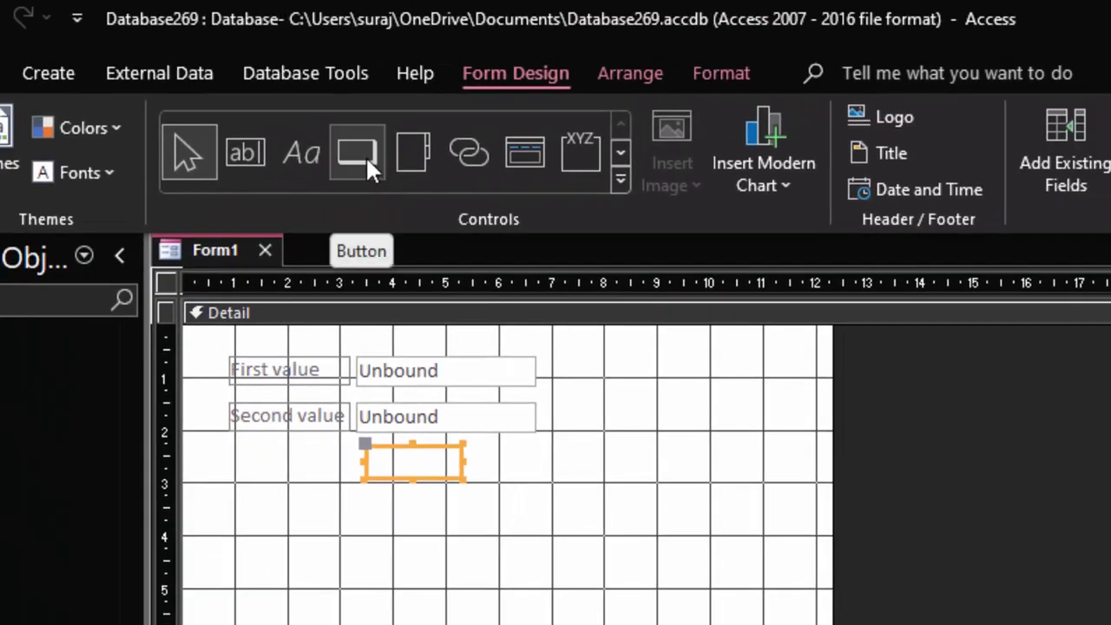
Step: Add a Command9 button below the Myanswer label without the wizard and show its properties
click(365, 155)
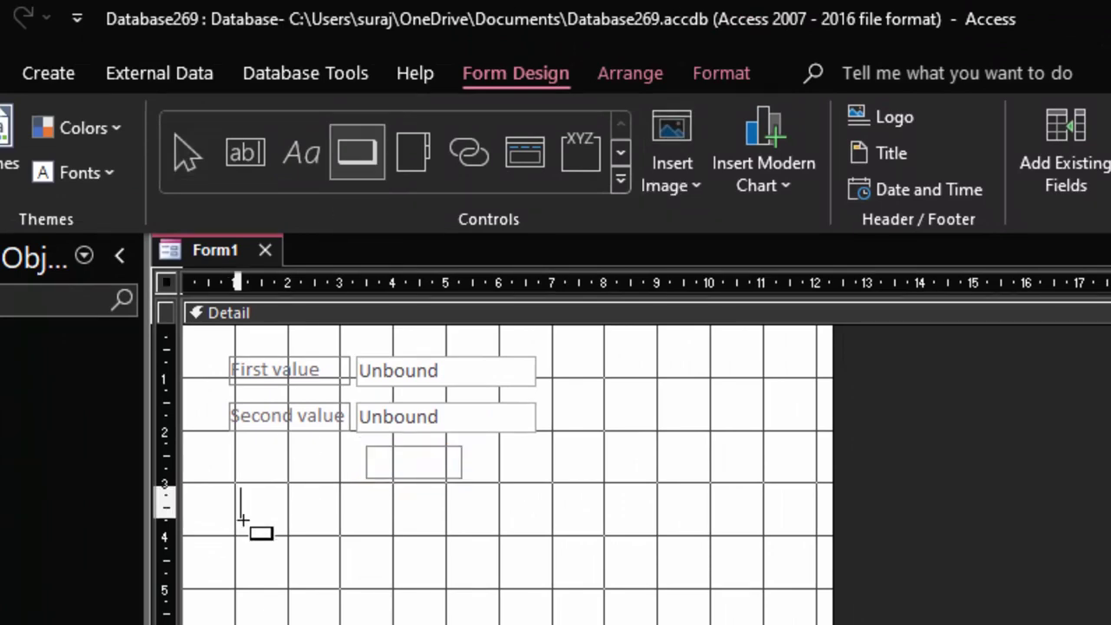
drag(240, 520, 406, 531)
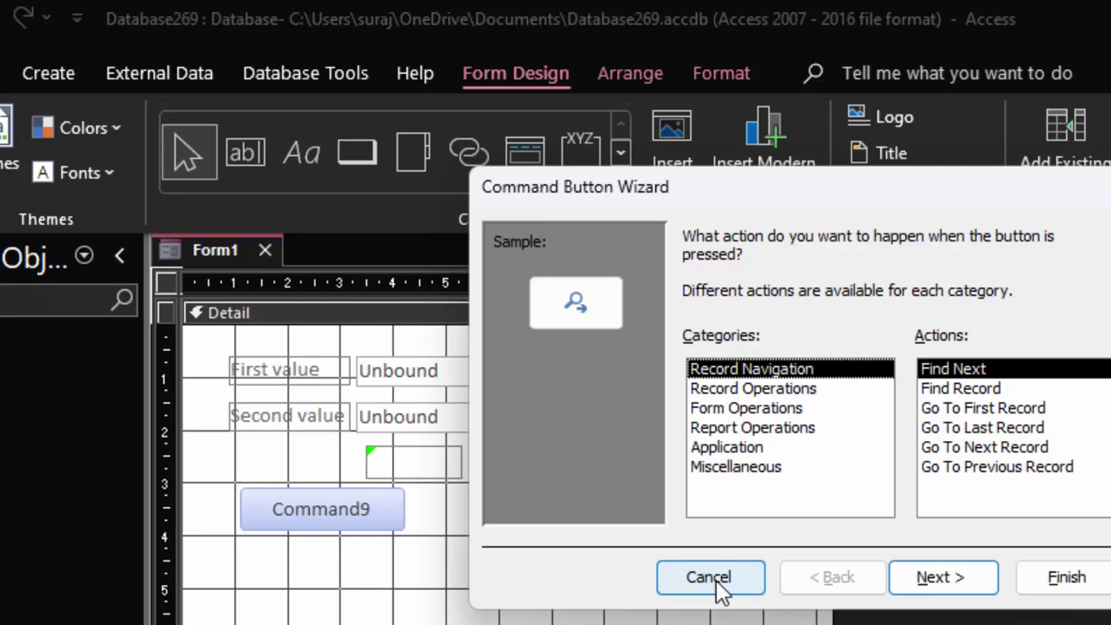
click(715, 578)
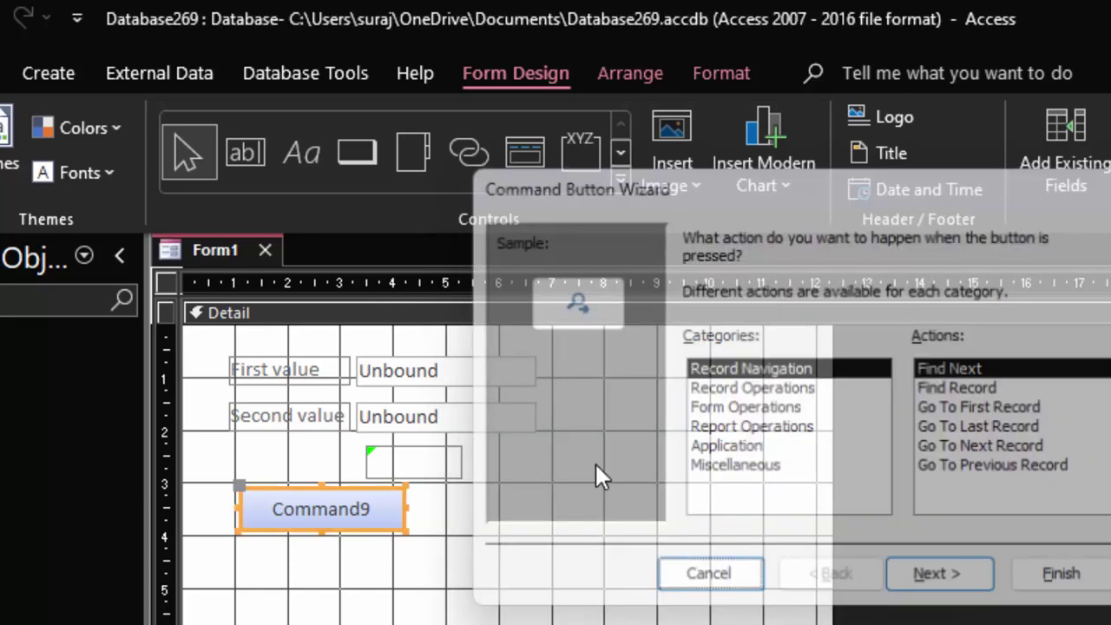
click(376, 525)
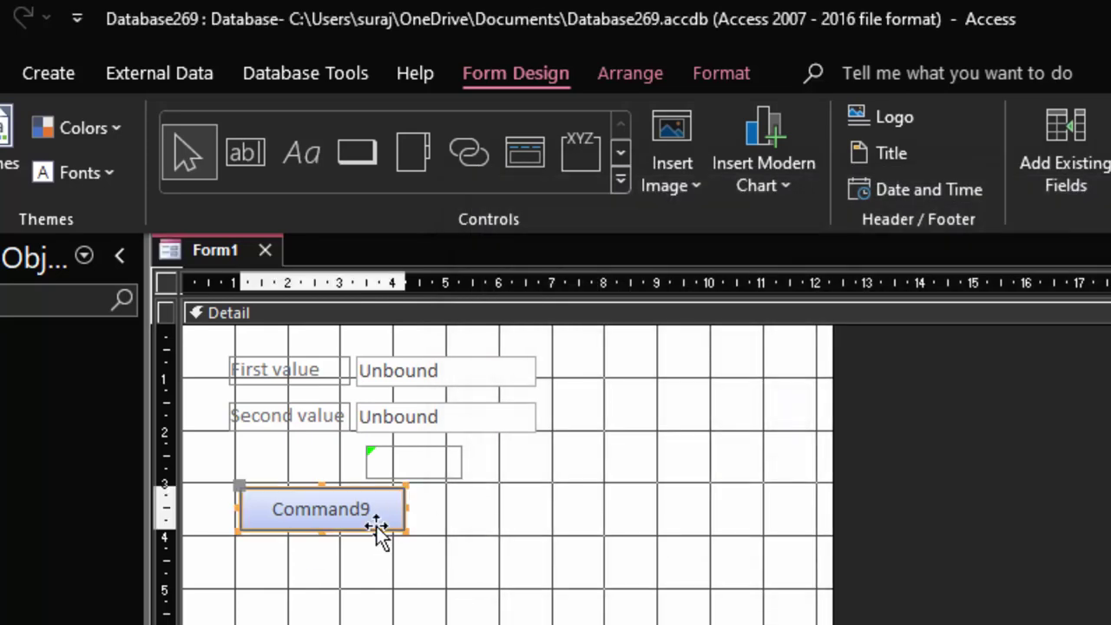
drag(376, 525, 379, 540)
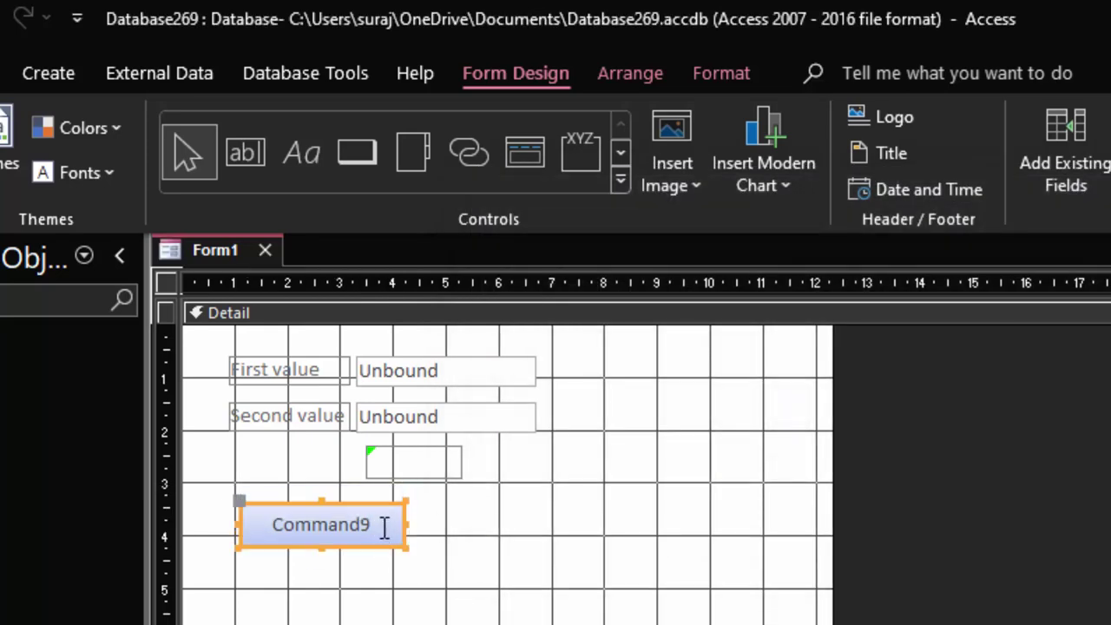
click(385, 526)
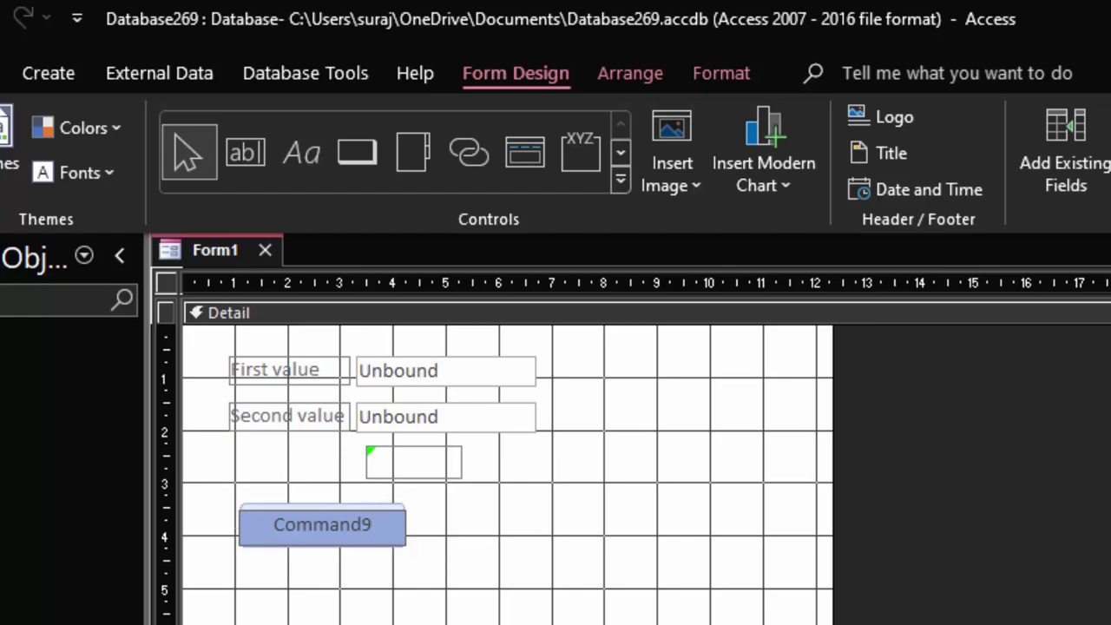
click(713, 105)
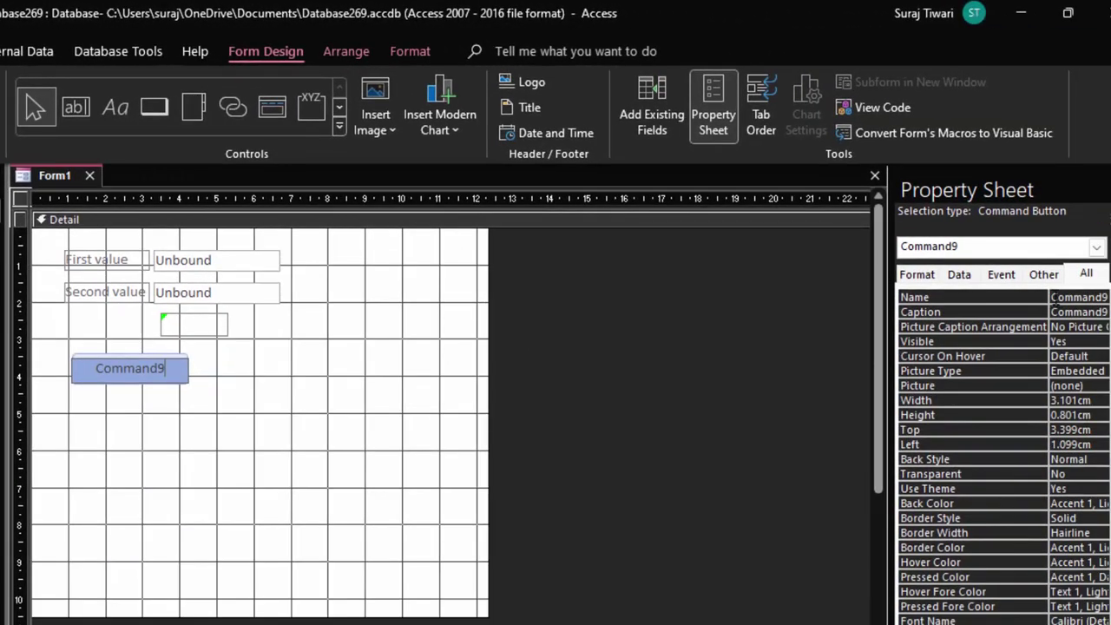
Step: In the Property Sheet, rename Command9 to cmddivide and change its caption to '/'
double_click(1076, 297)
key(BackSpace)
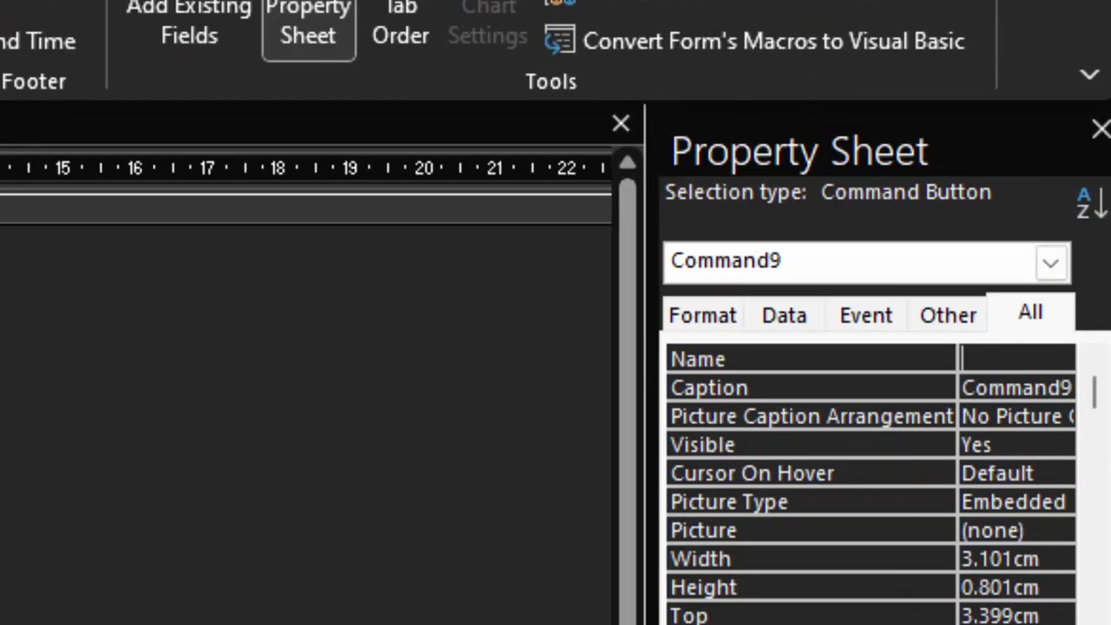
text(cmd)
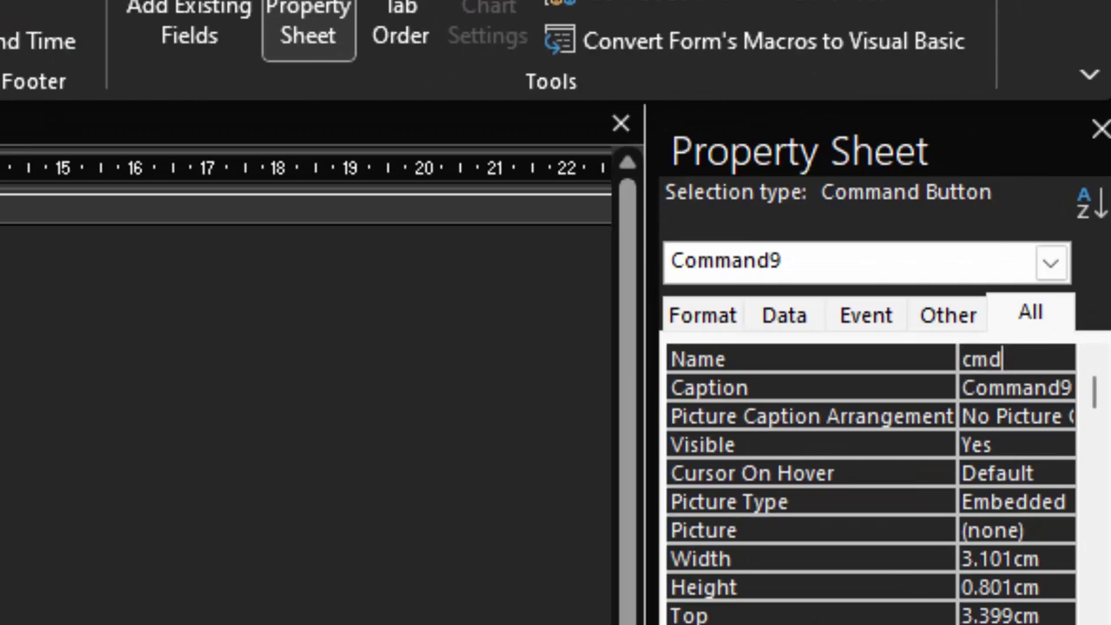
text(divid)
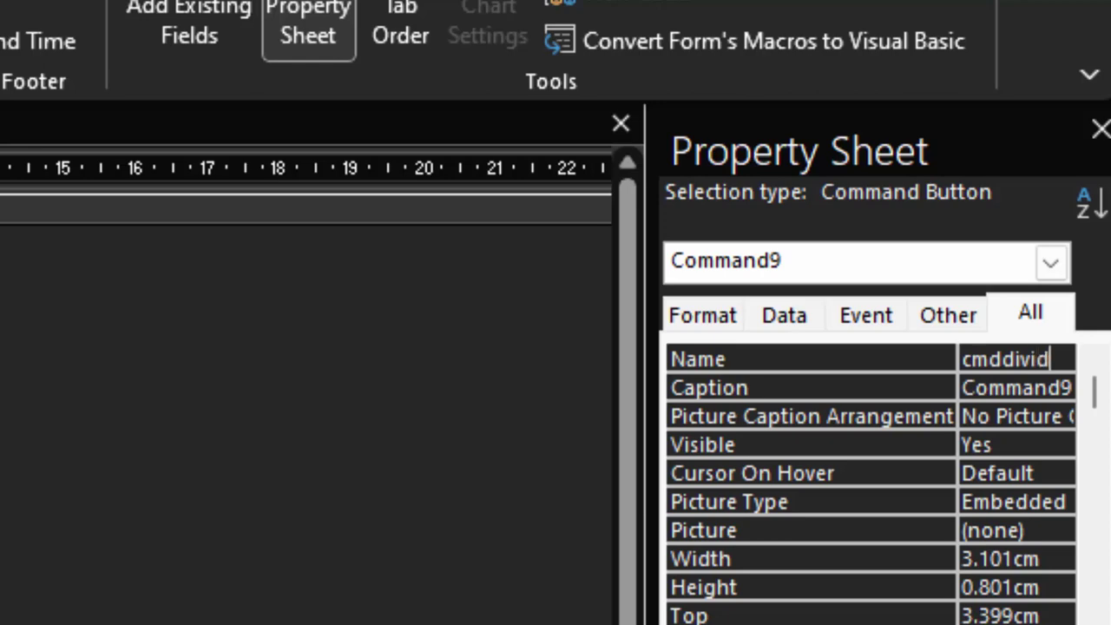
text(e)
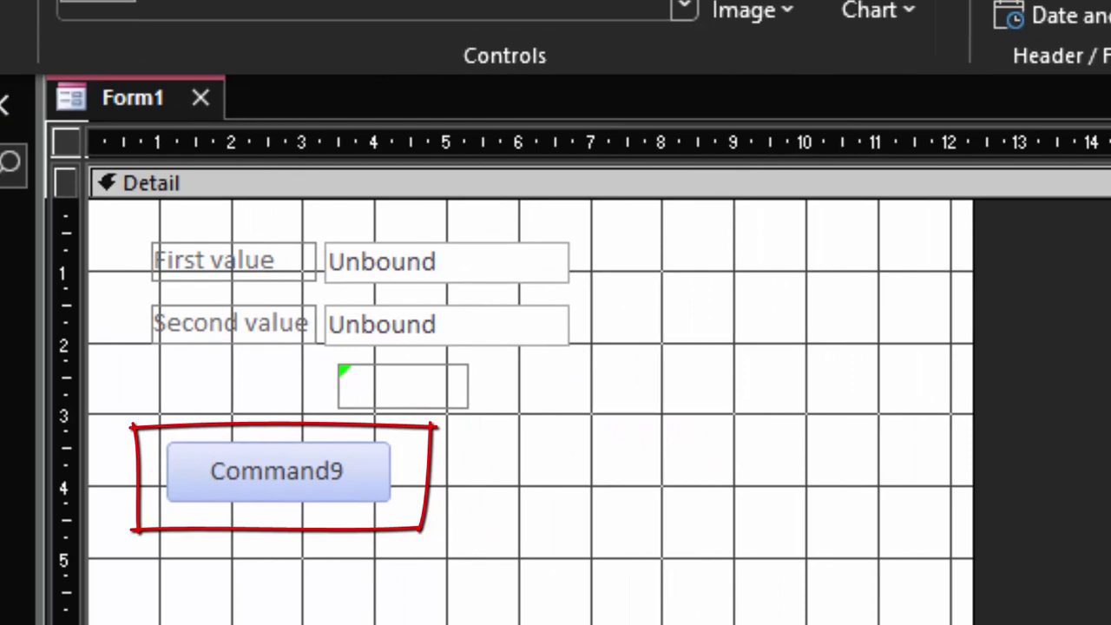
click(307, 448)
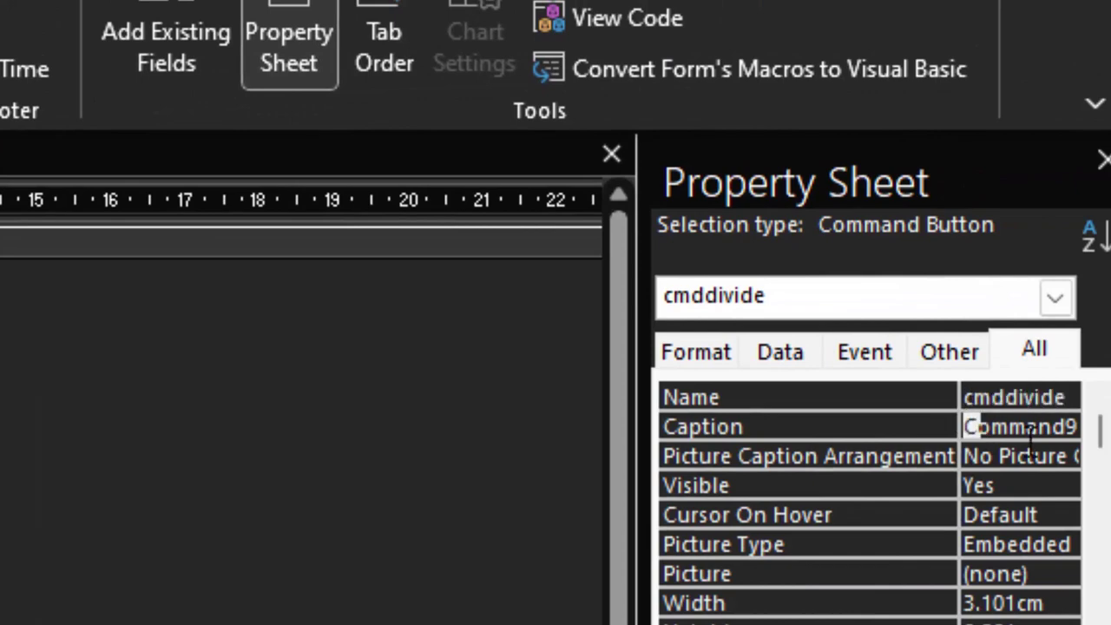
click(967, 426)
key(ctrl+a)
key(BackSpace)
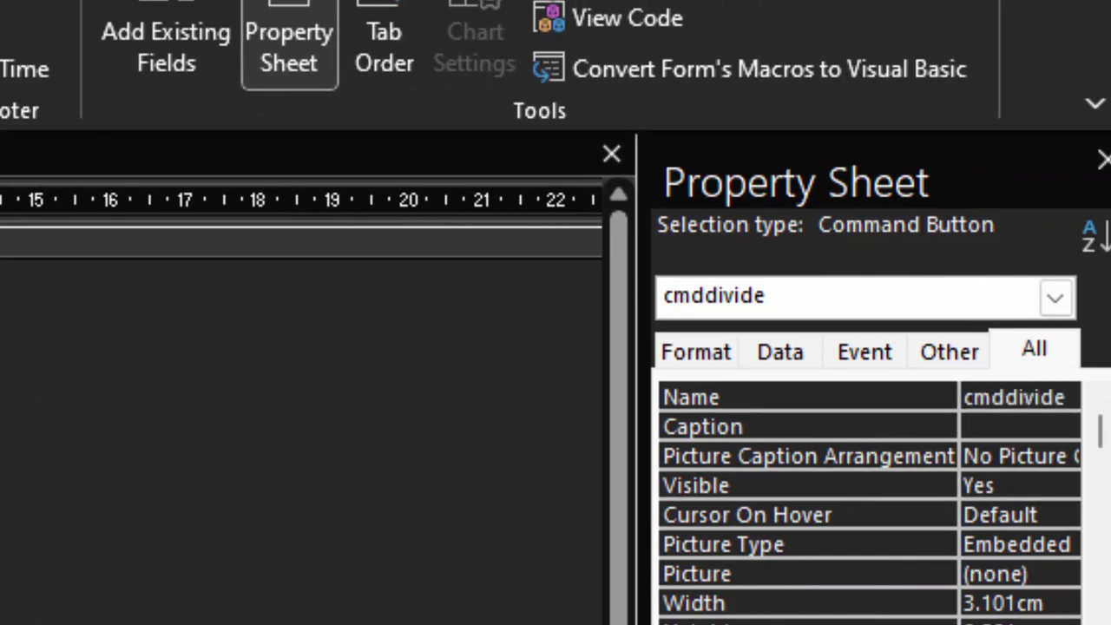
text(/)
click(347, 239)
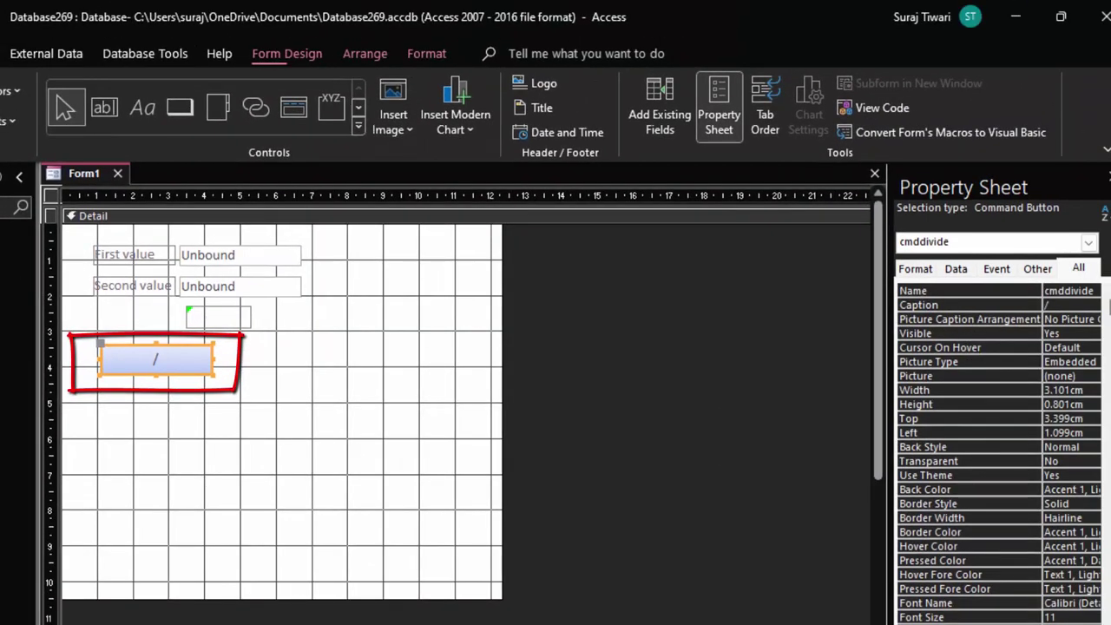
Step: Give the / button a gold back colour and a size 22 caption font
scroll(192, 144, up, 5)
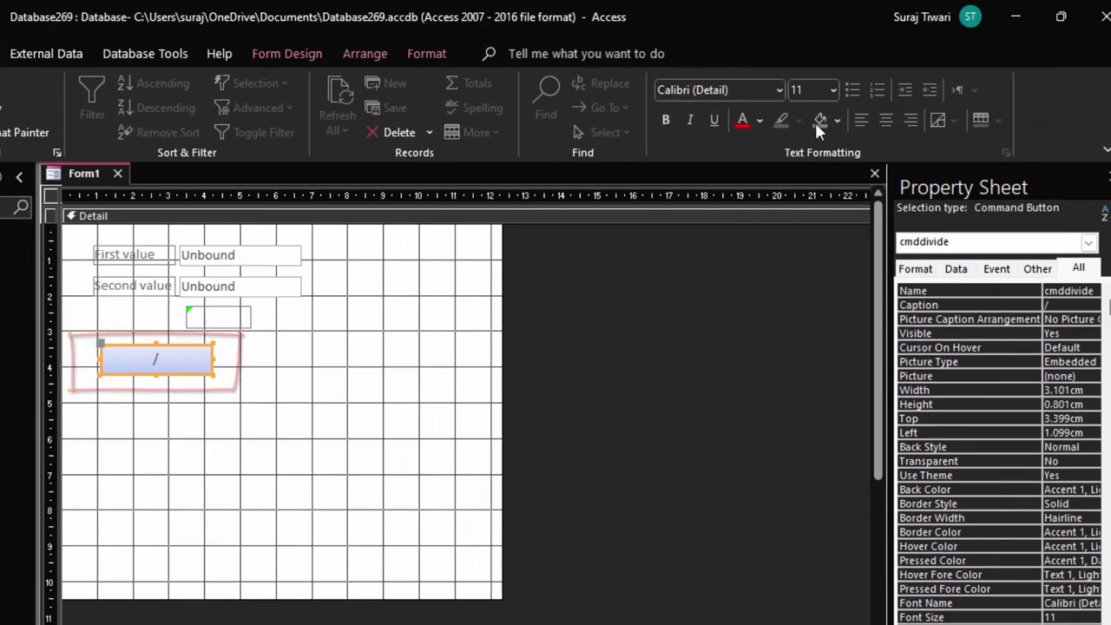
click(837, 120)
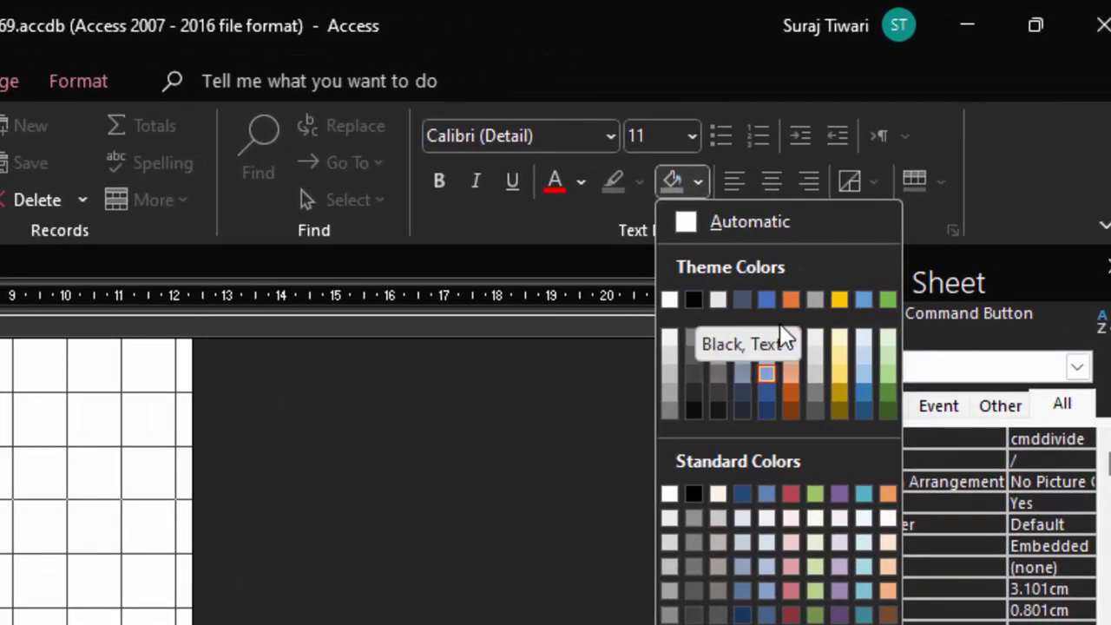
click(839, 345)
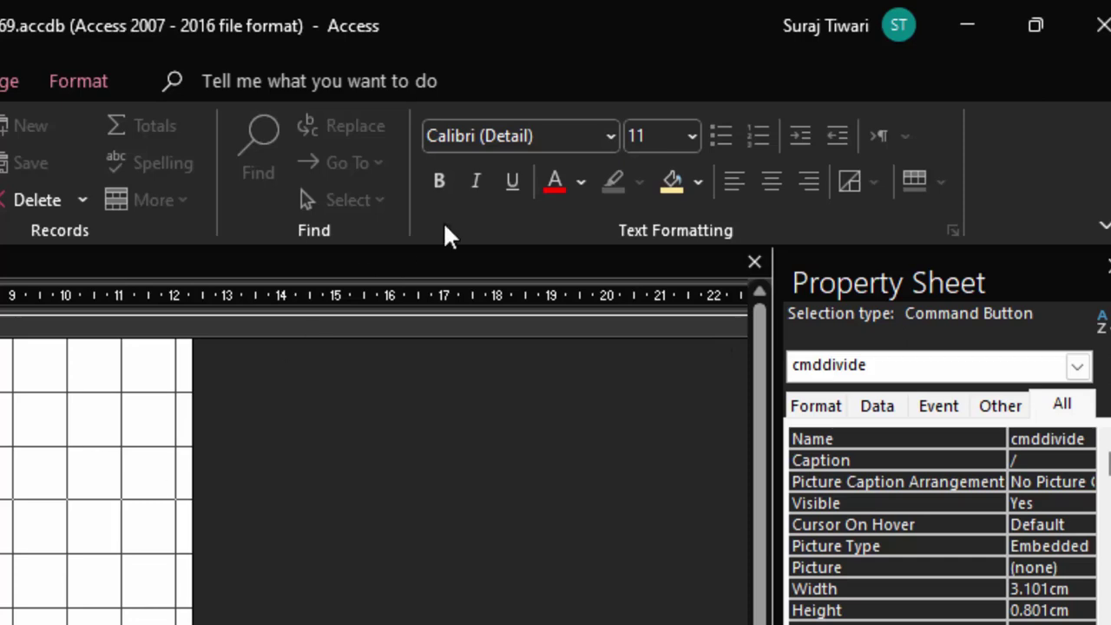
click(694, 136)
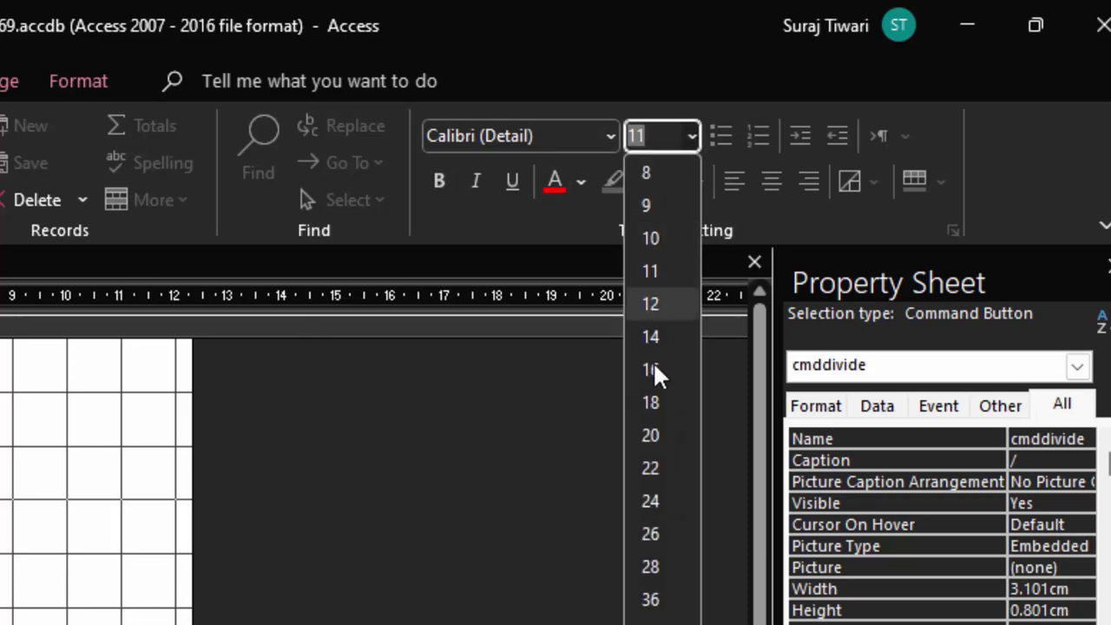
click(659, 466)
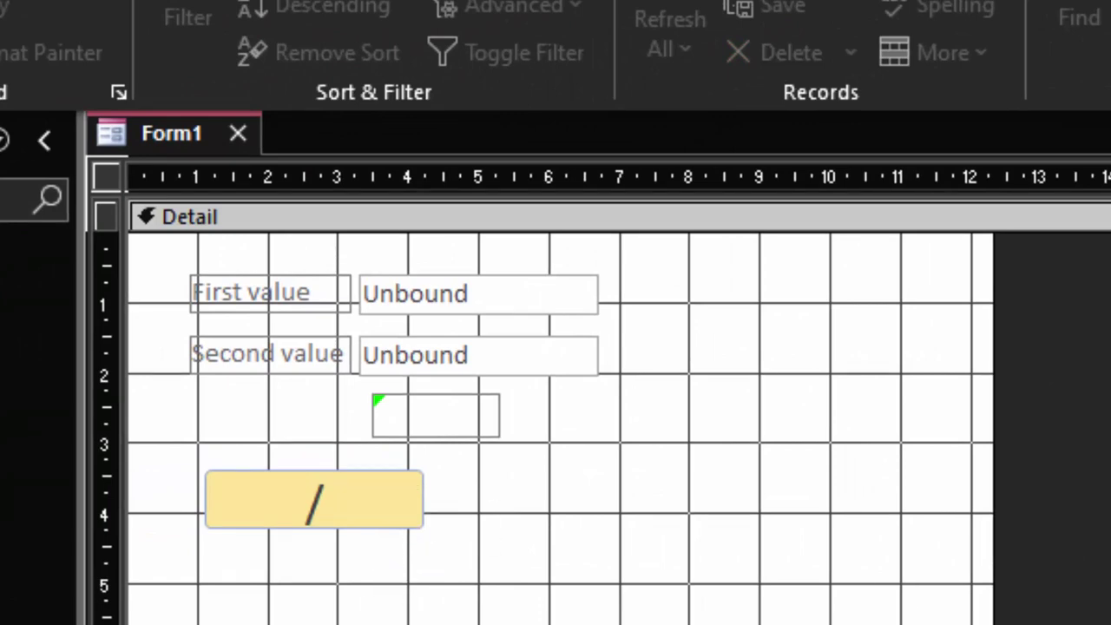
Step: Copy and paste the gold / button, placing the copy beside it as an = button
click(380, 510)
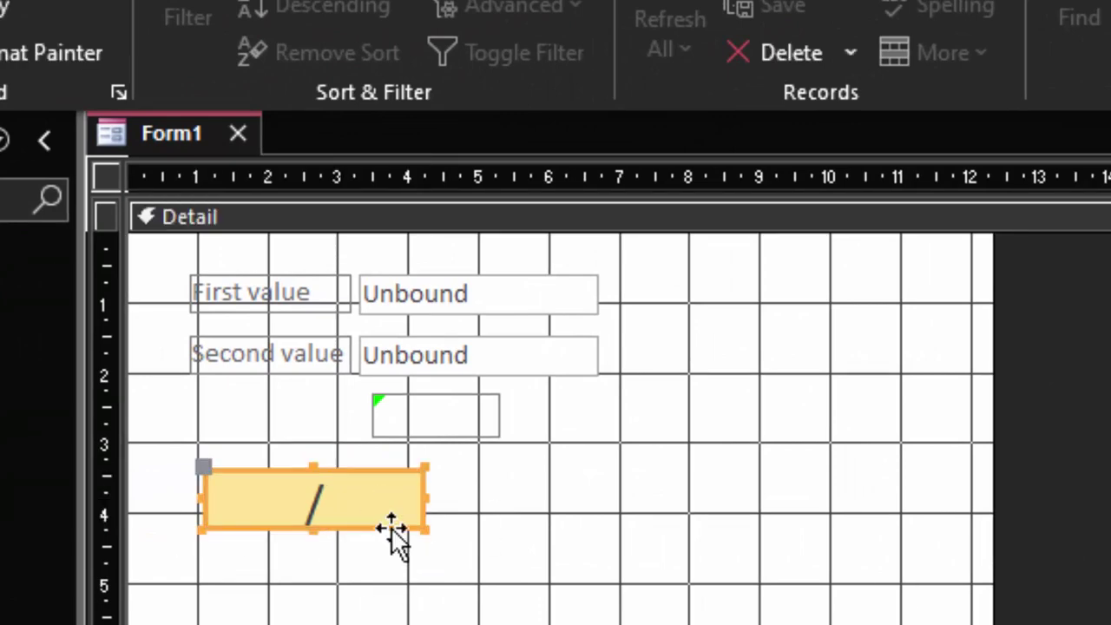
right_click(390, 529)
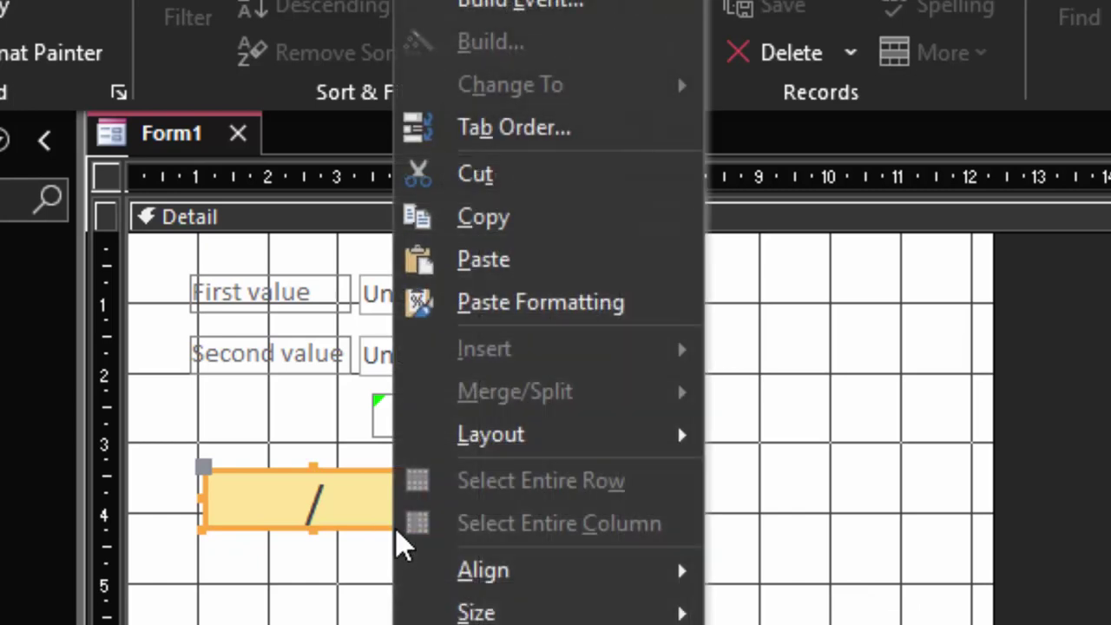
click(488, 217)
right_click(342, 484)
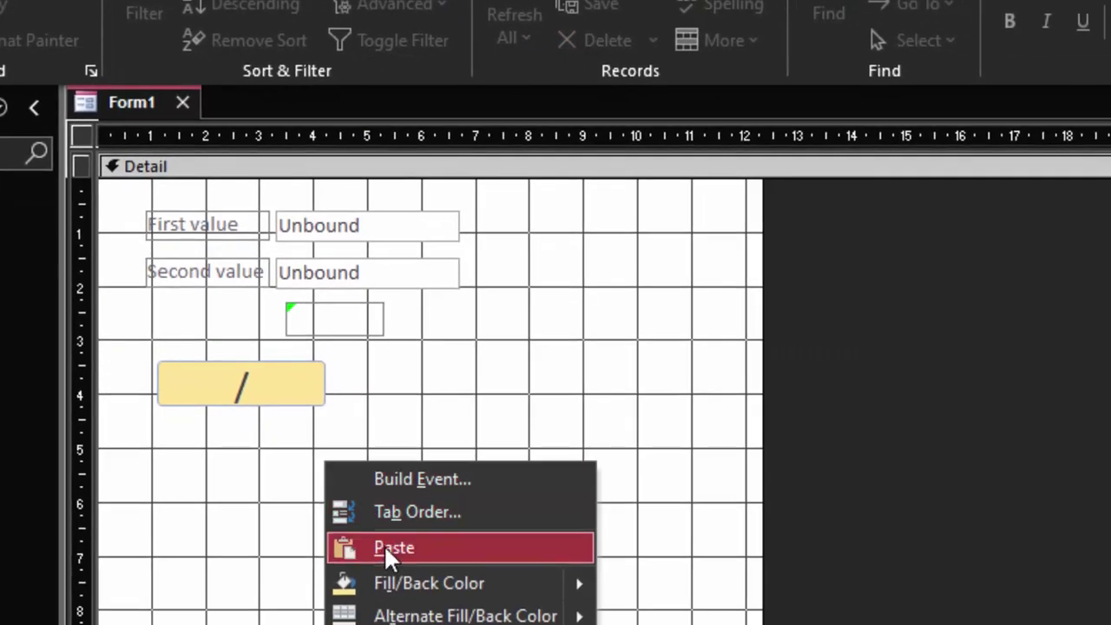
click(383, 546)
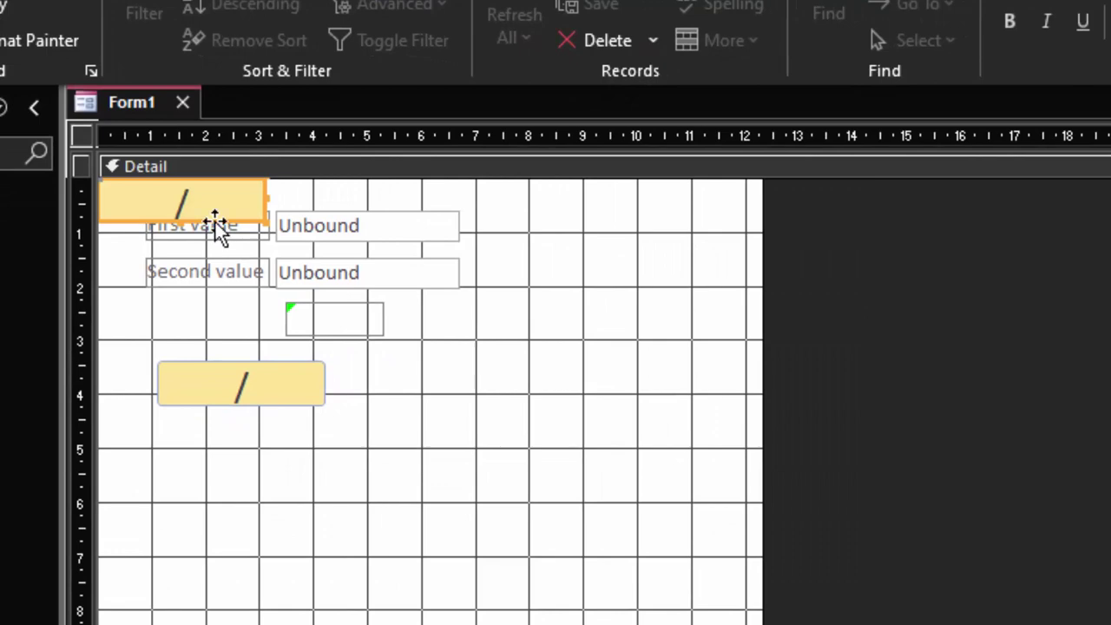
mouse_move(215, 224)
mouse_down()
mouse_move(493, 404)
mouse_move(479, 410)
mouse_up()
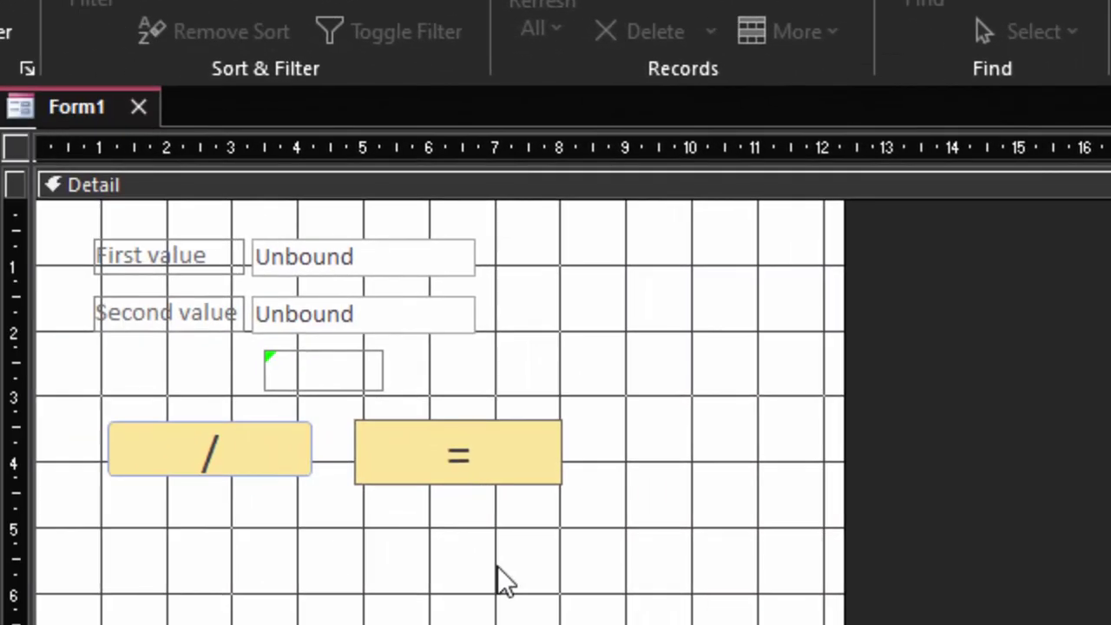
click(497, 566)
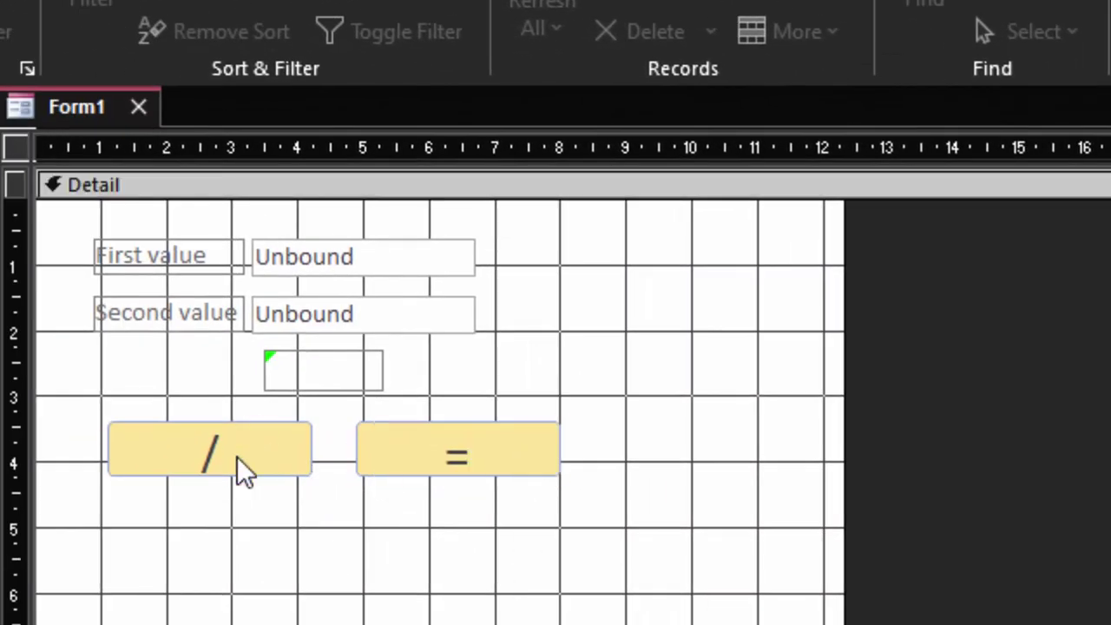
Step: Rename the = button from Command10 to cmdEqualto in the Property Sheet
click(538, 456)
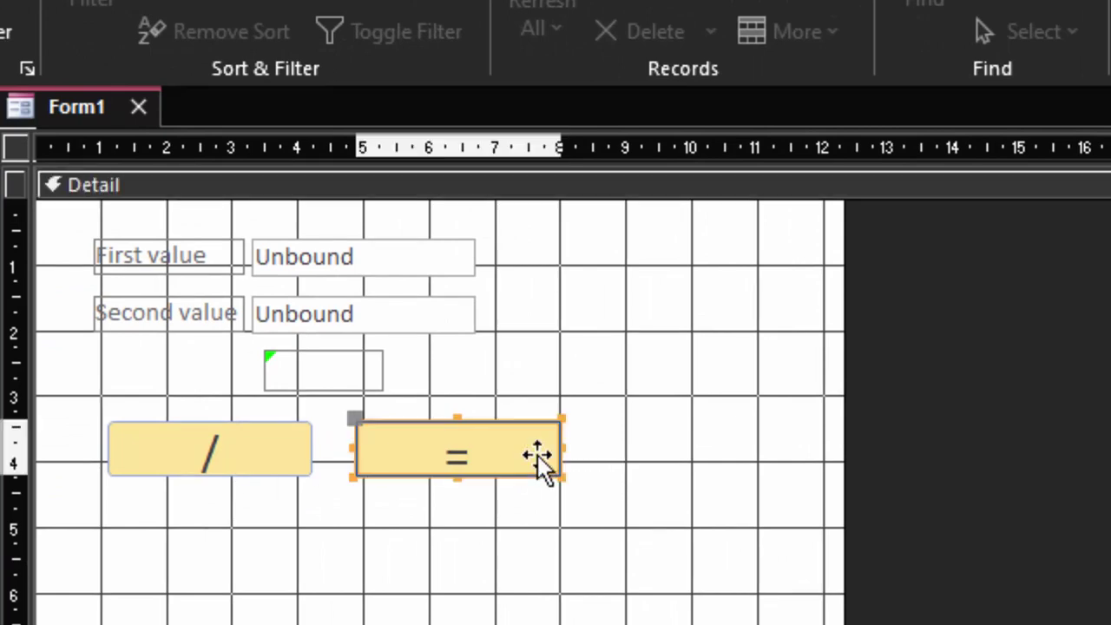
click(563, 478)
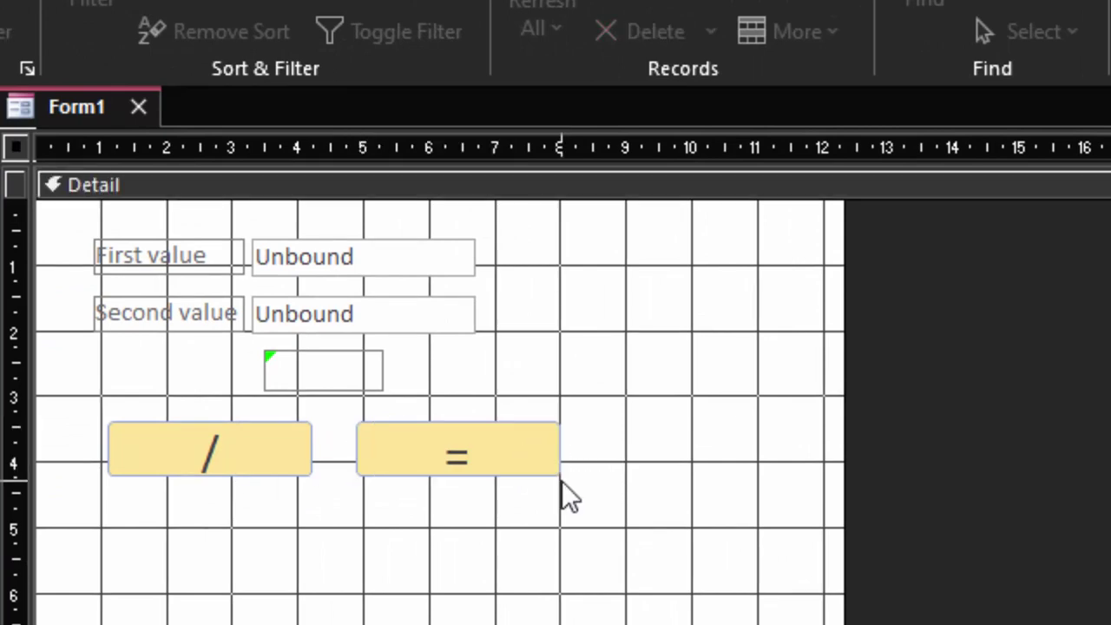
click(544, 466)
click(562, 478)
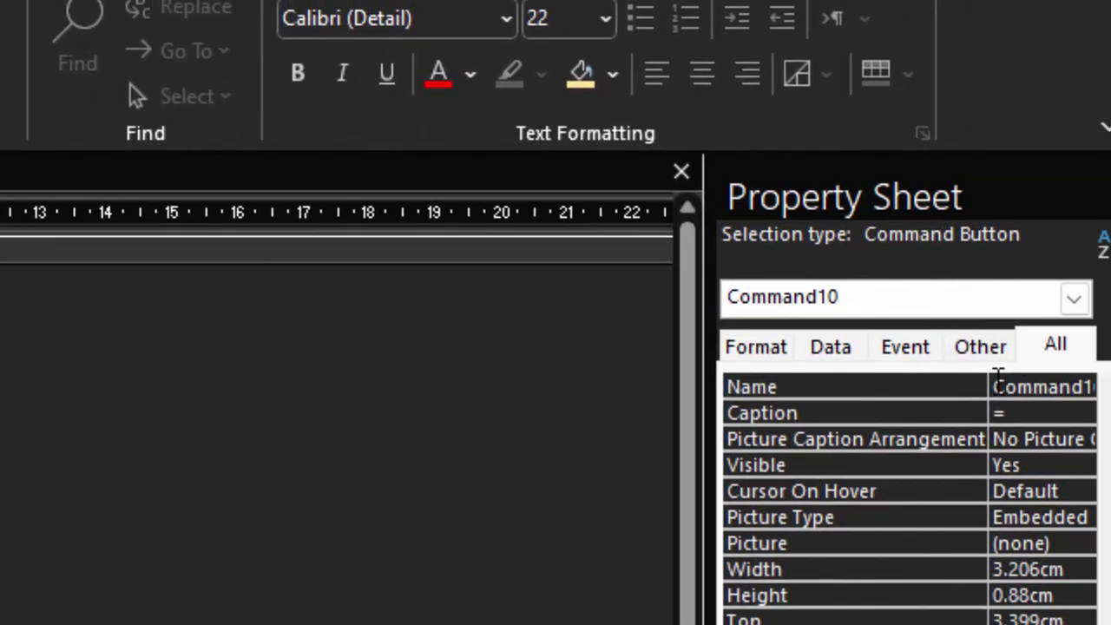
click(998, 382)
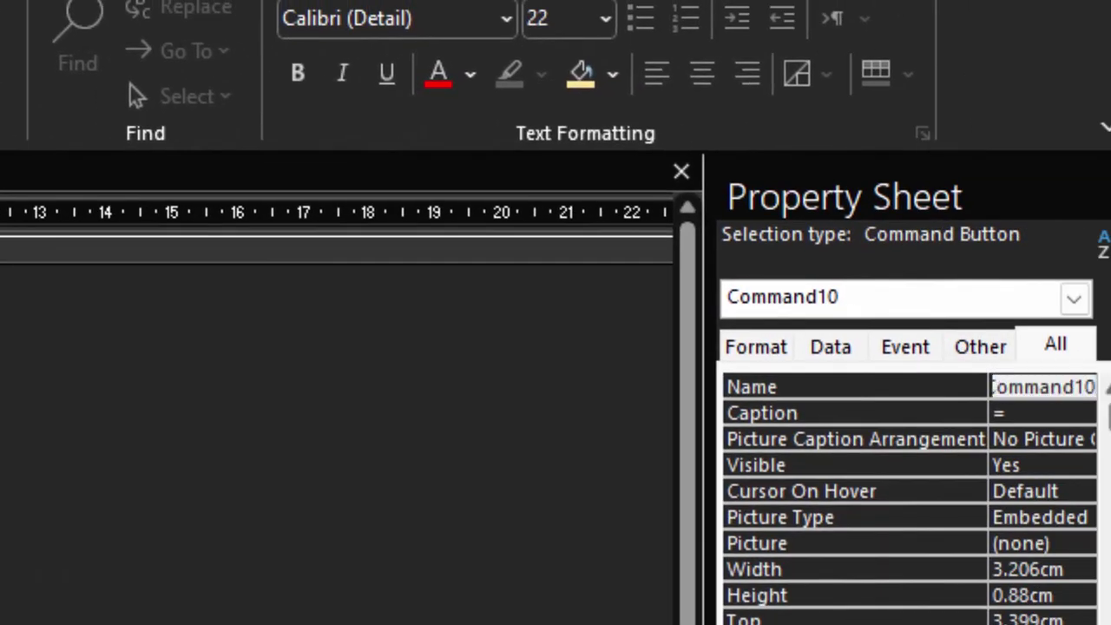
key(ctrl+a)
key(BackSpace)
text(cm)
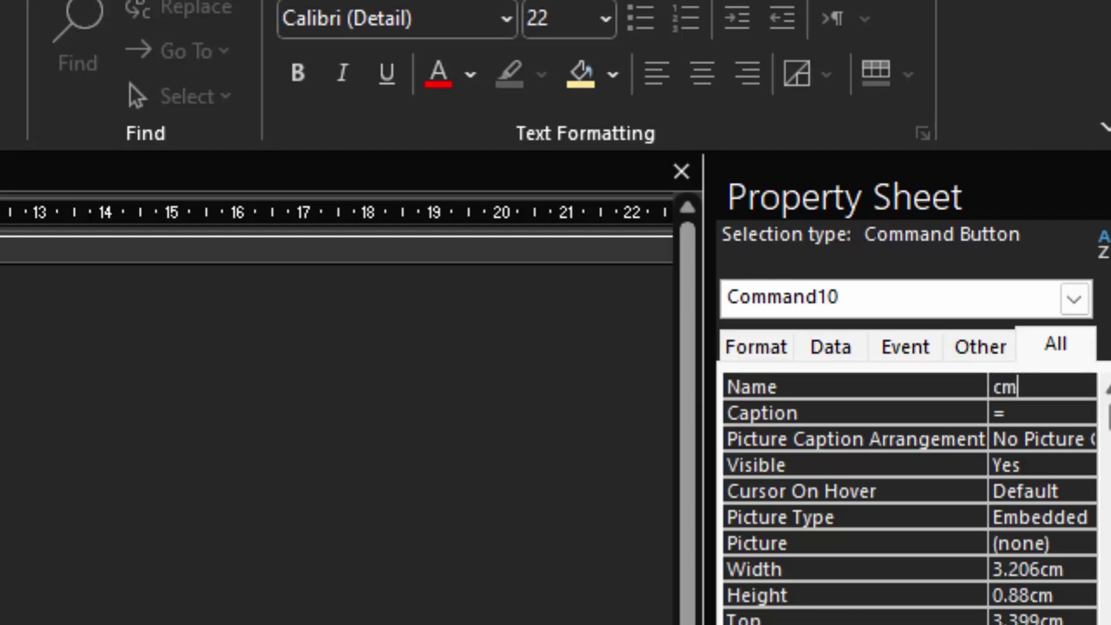
text(dEq)
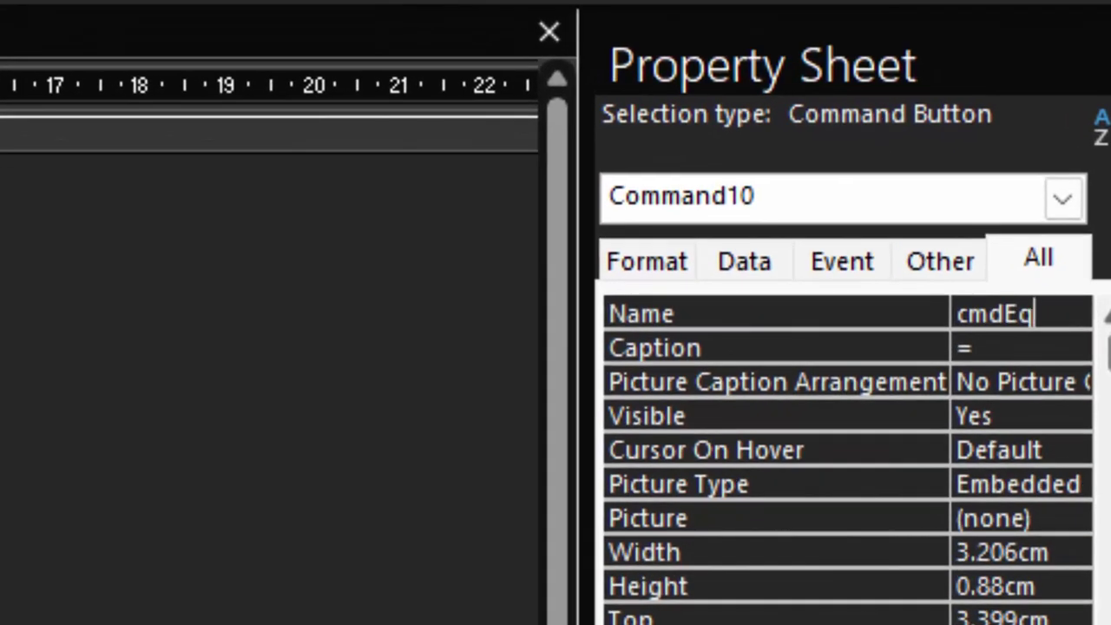
text(ualt)
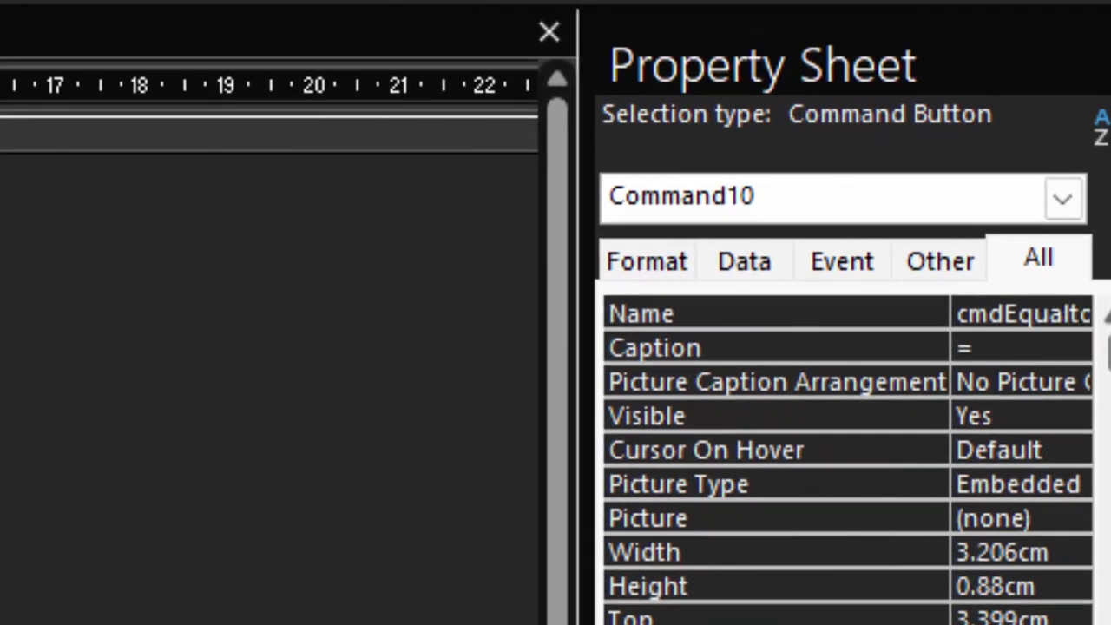
text(o)
click(260, 132)
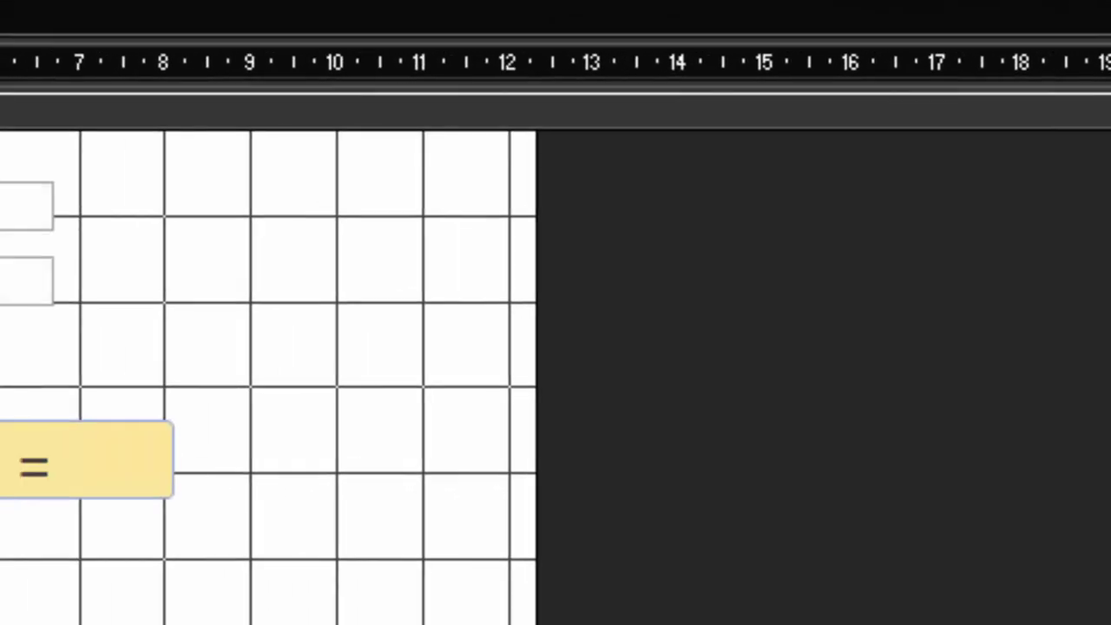
Step: Nudge the / button slightly right, then in Form View type test text 'hfh' in First value and delete it
click(429, 542)
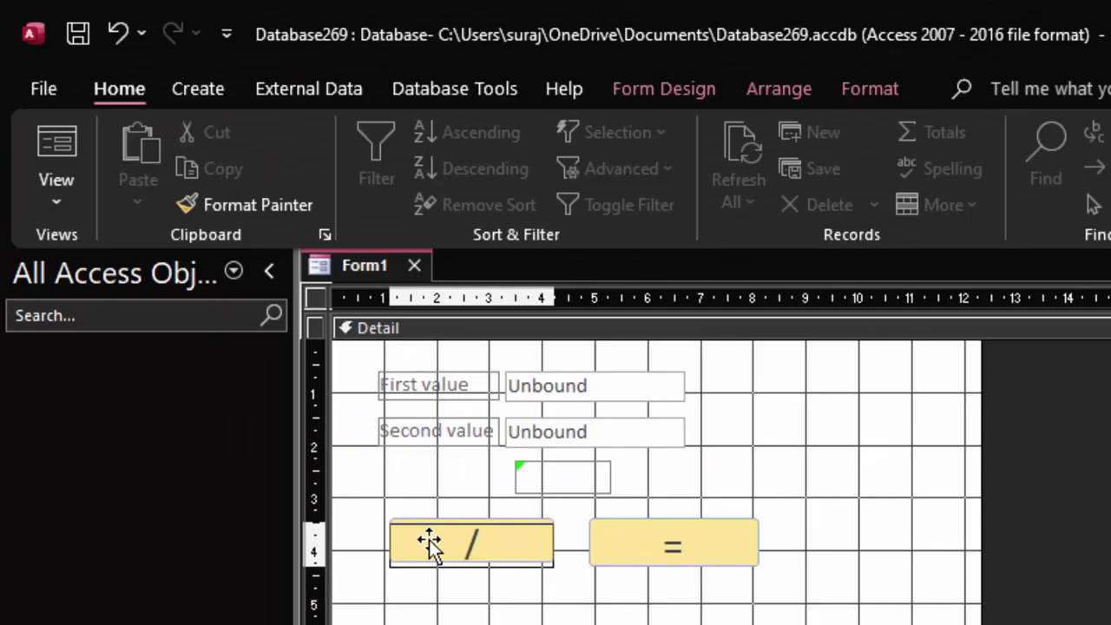
drag(429, 542, 435, 531)
click(40, 124)
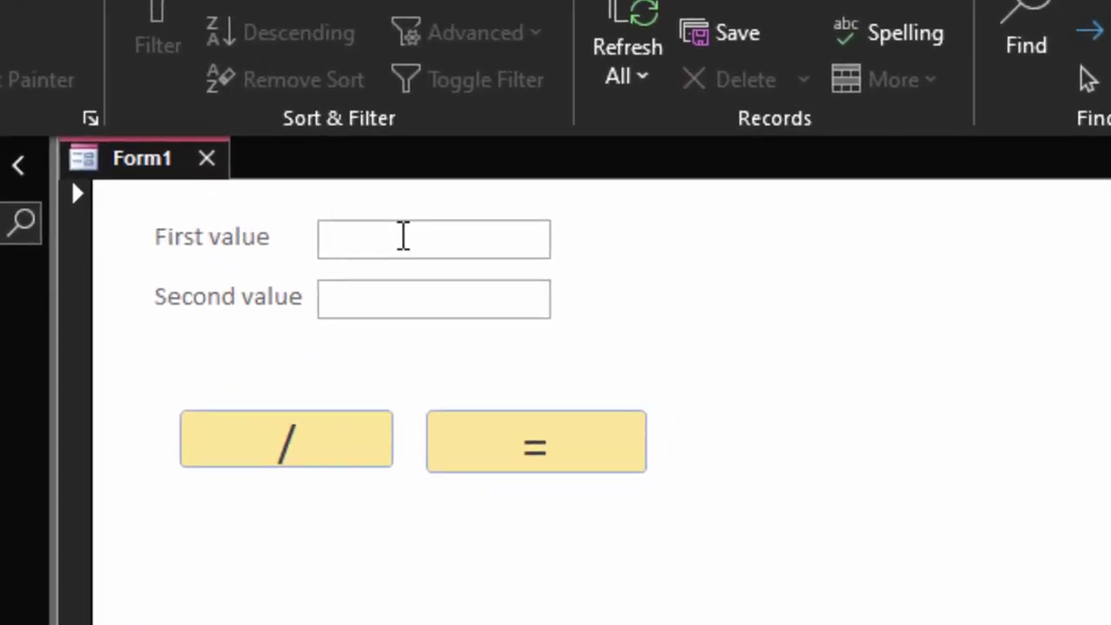
text(fhfh)
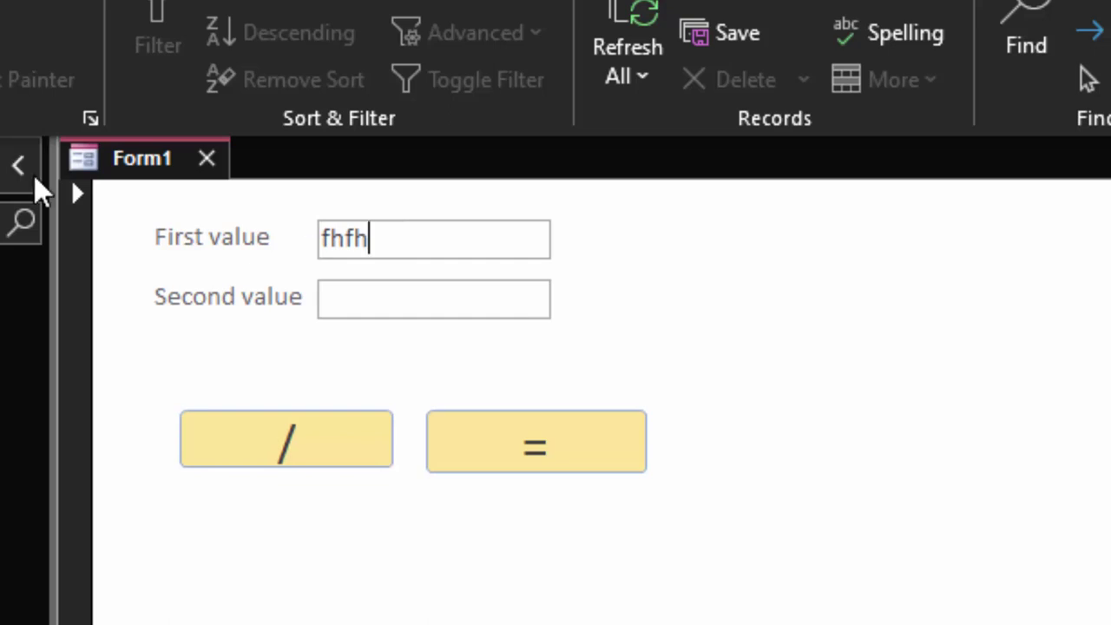
click(361, 302)
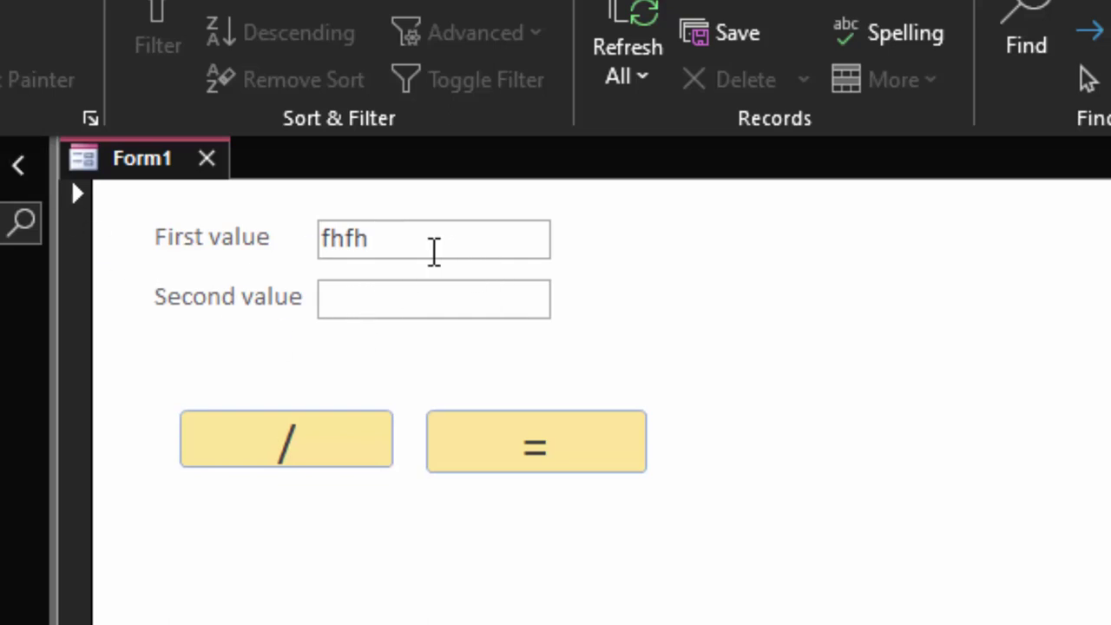
drag(367, 240, 248, 240)
key(BackSpace)
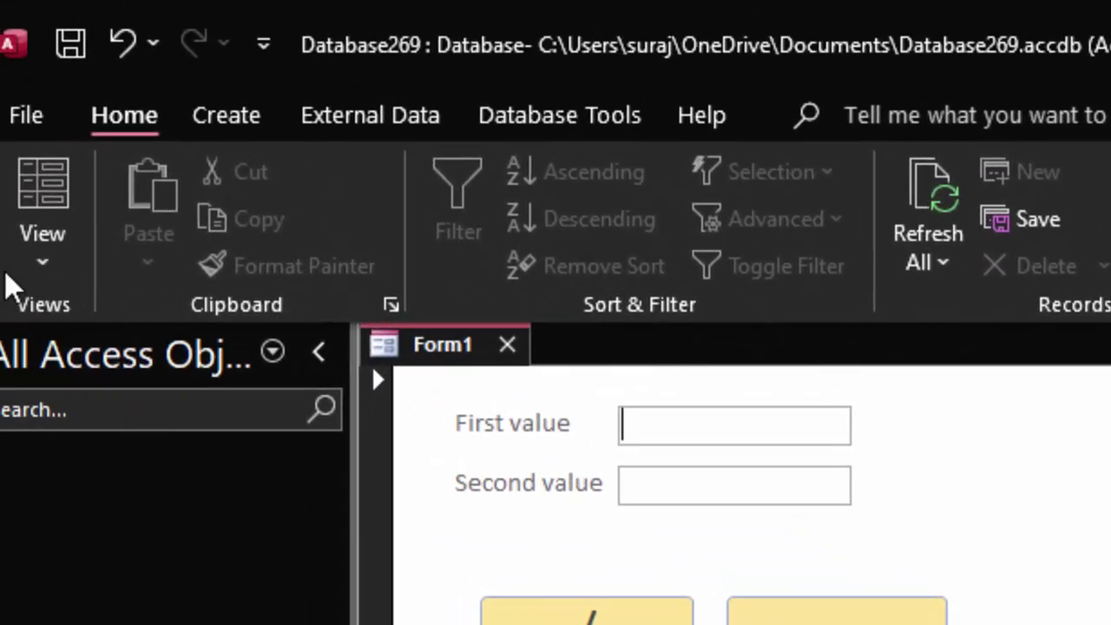
Step: In Design View, set both value text boxes to Decimal Places 2 and Format Standard
click(41, 260)
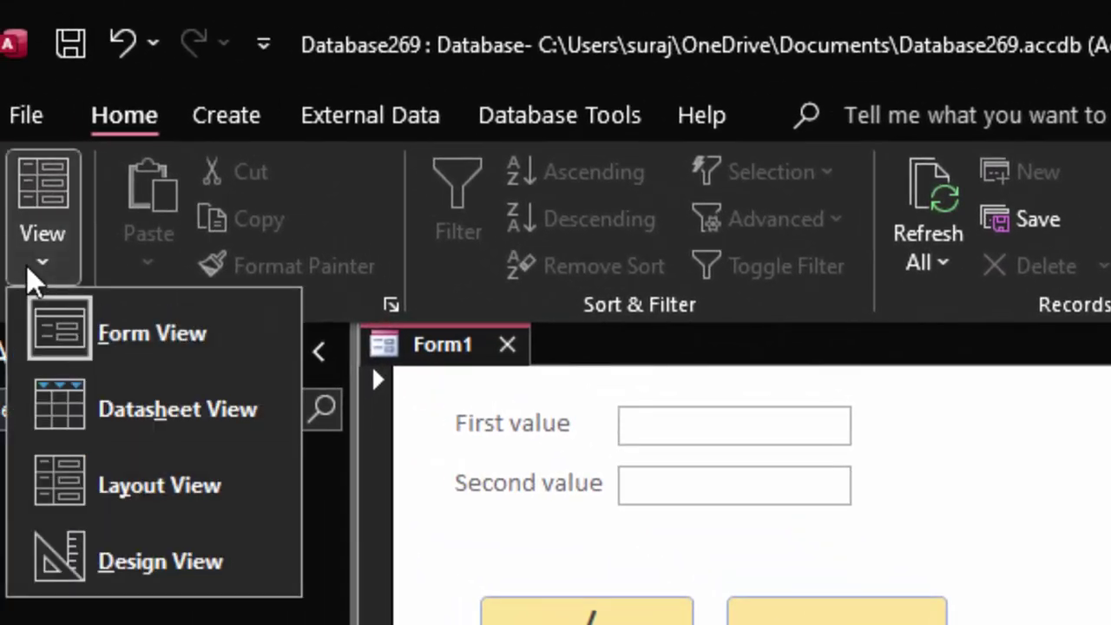
click(130, 560)
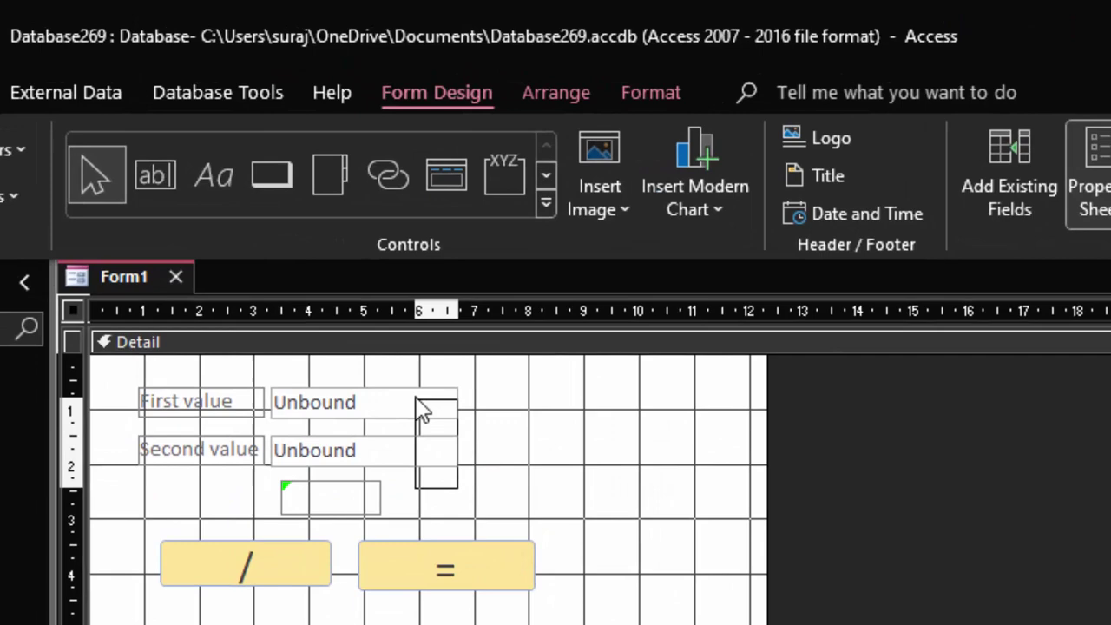
drag(297, 317, 273, 258)
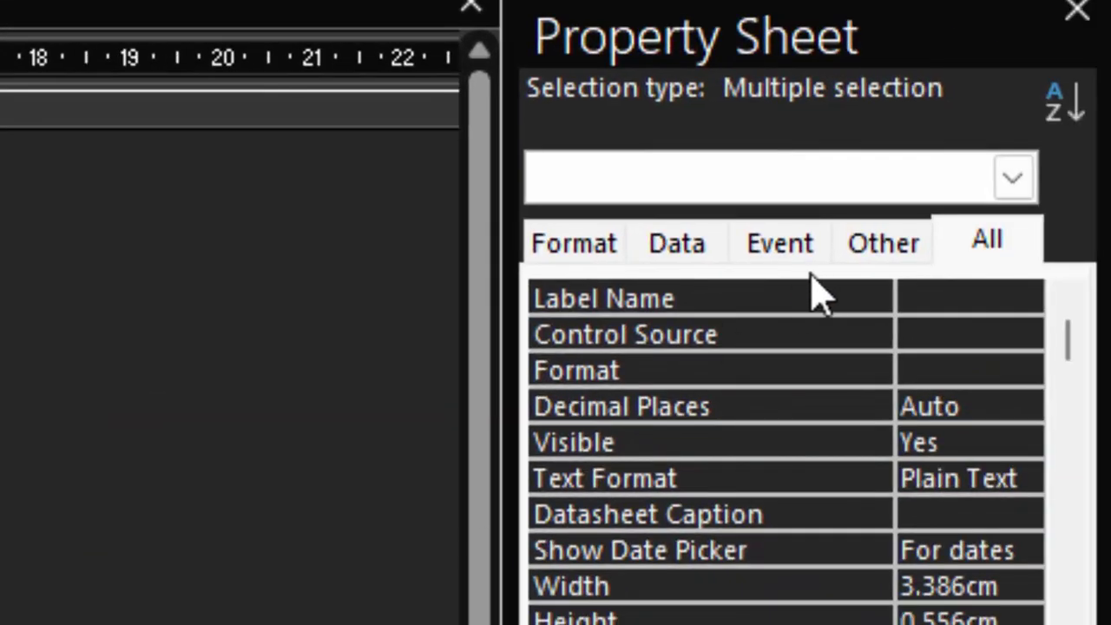
click(590, 256)
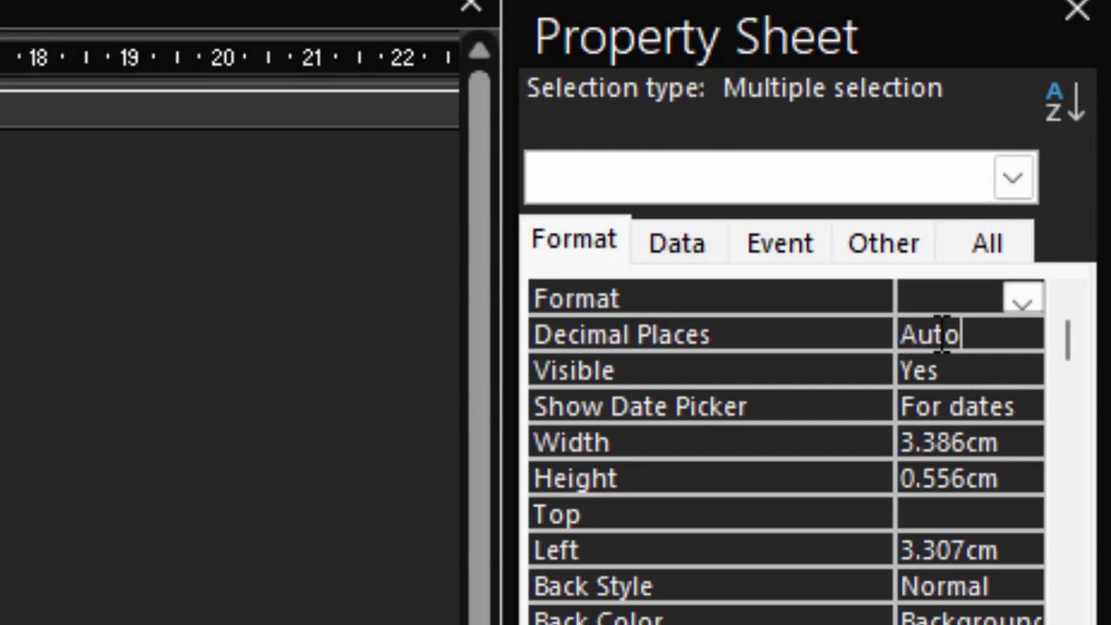
click(799, 323)
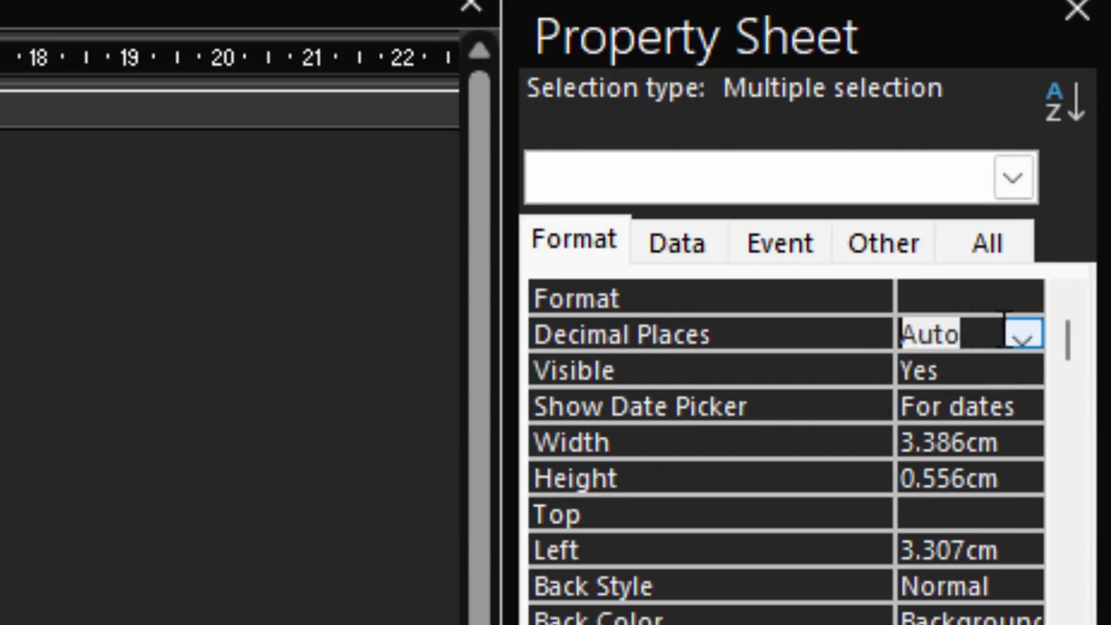
click(1029, 340)
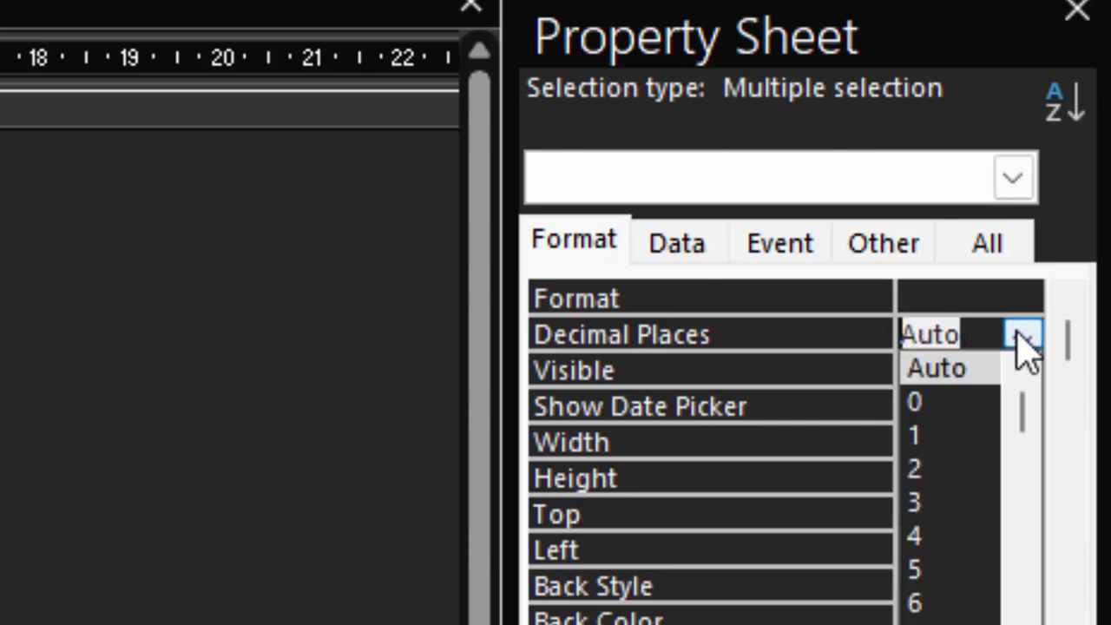
click(943, 468)
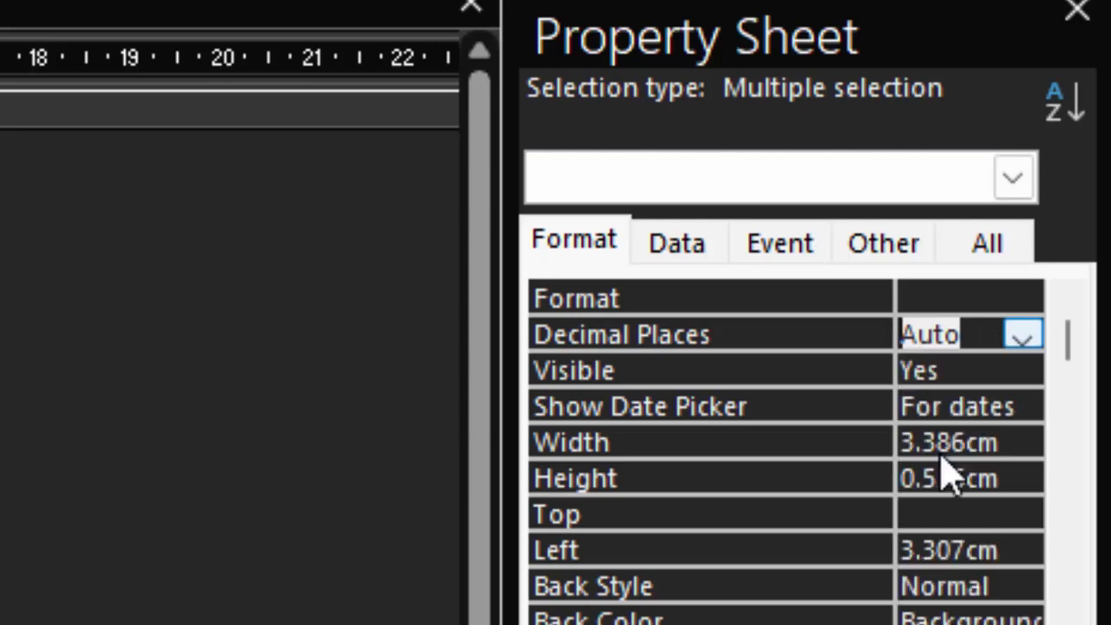
click(934, 298)
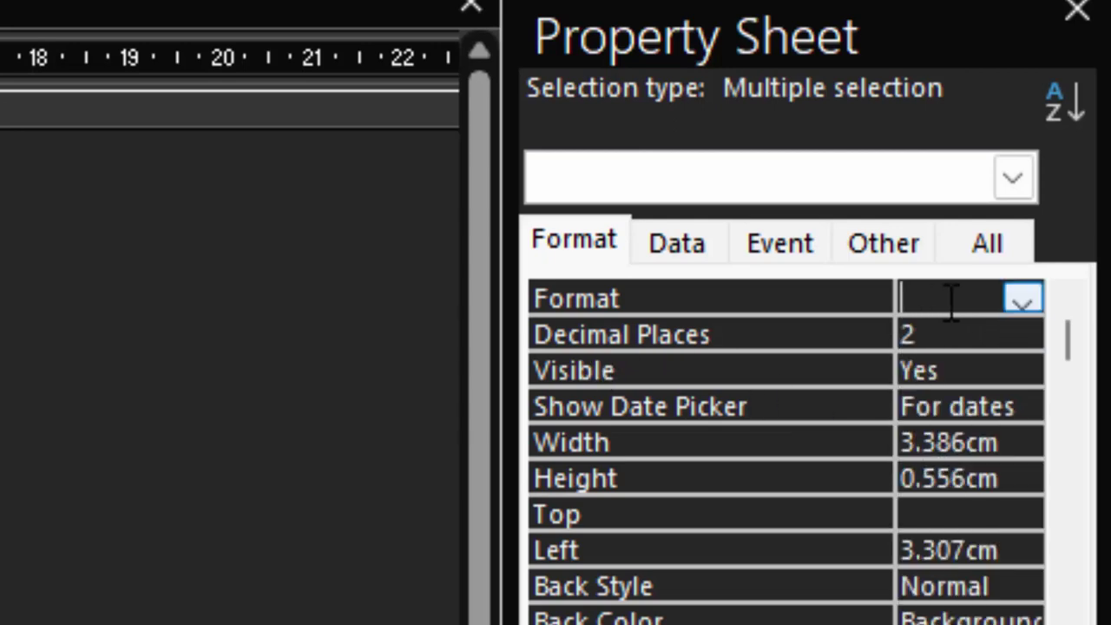
click(1024, 301)
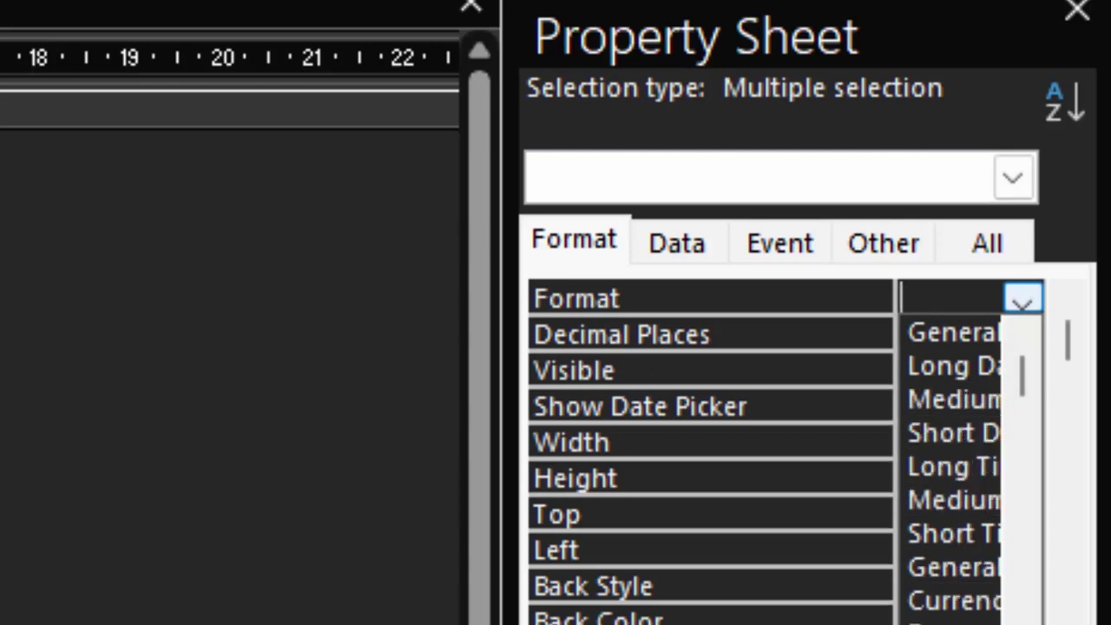
click(950, 620)
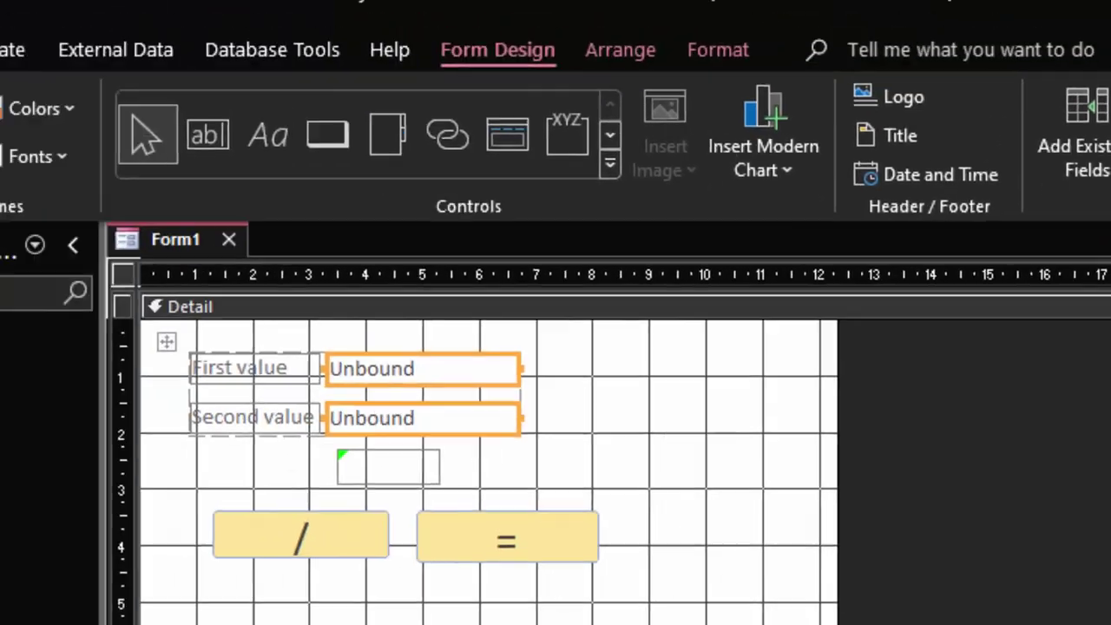
Step: In Form View, test invalid text in First value, dismiss the error, and clear it
click(56, 131)
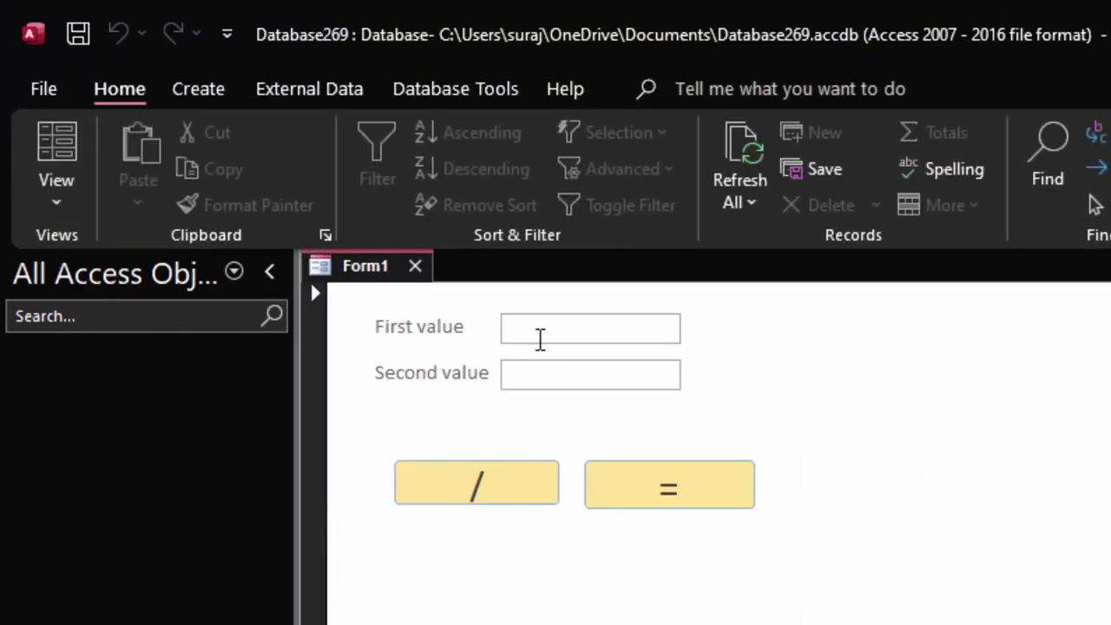
text(jhgjhgjh)
key(Tab)
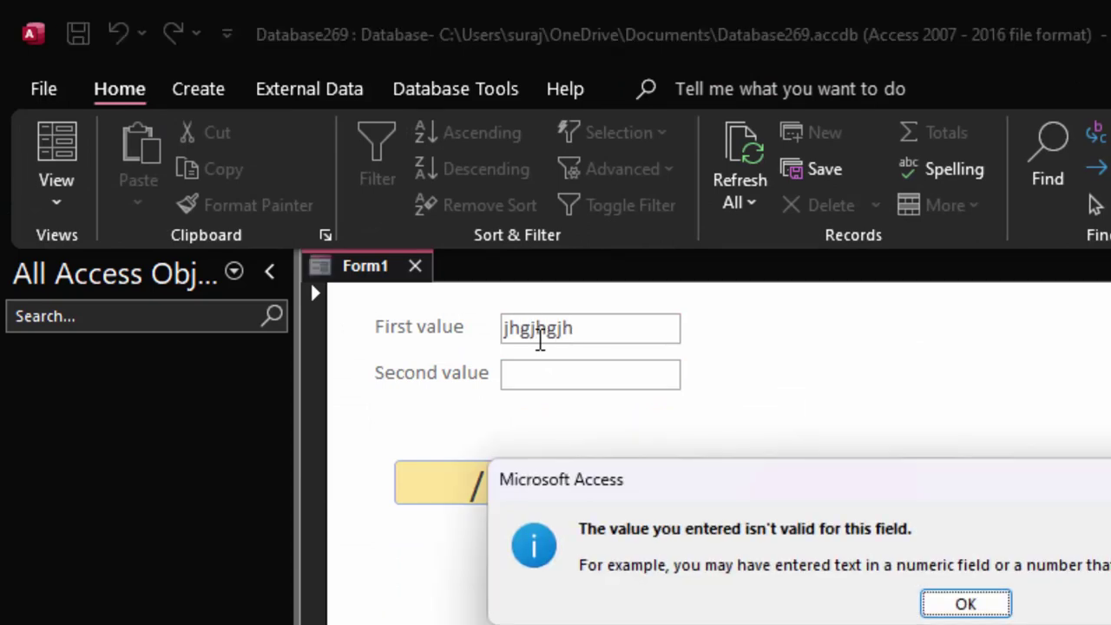
click(989, 598)
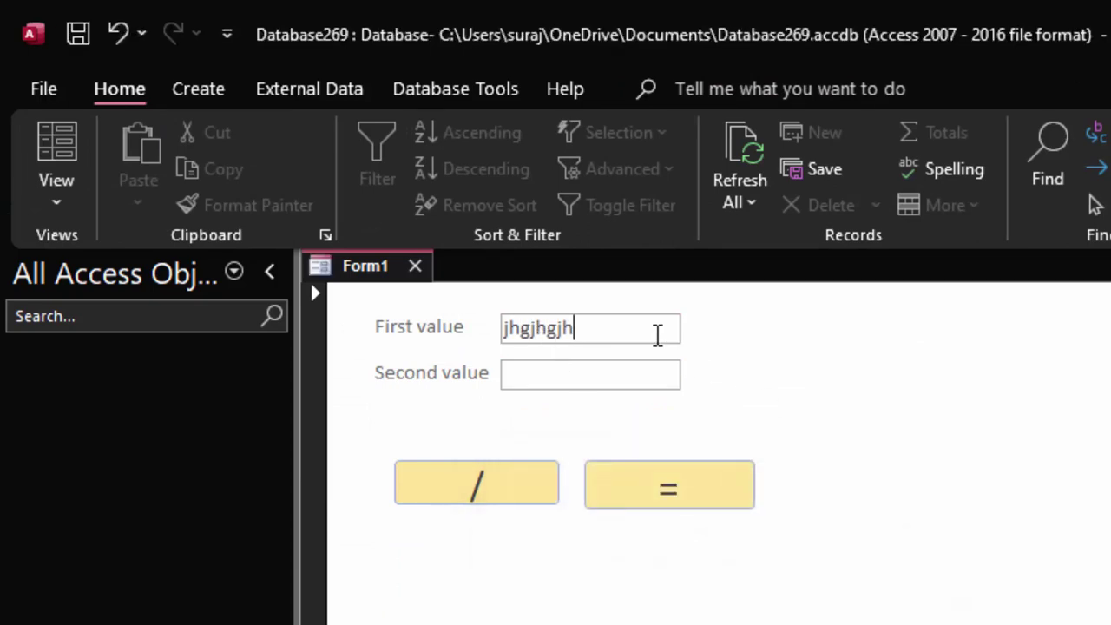
drag(612, 327, 384, 309)
key(BackSpace)
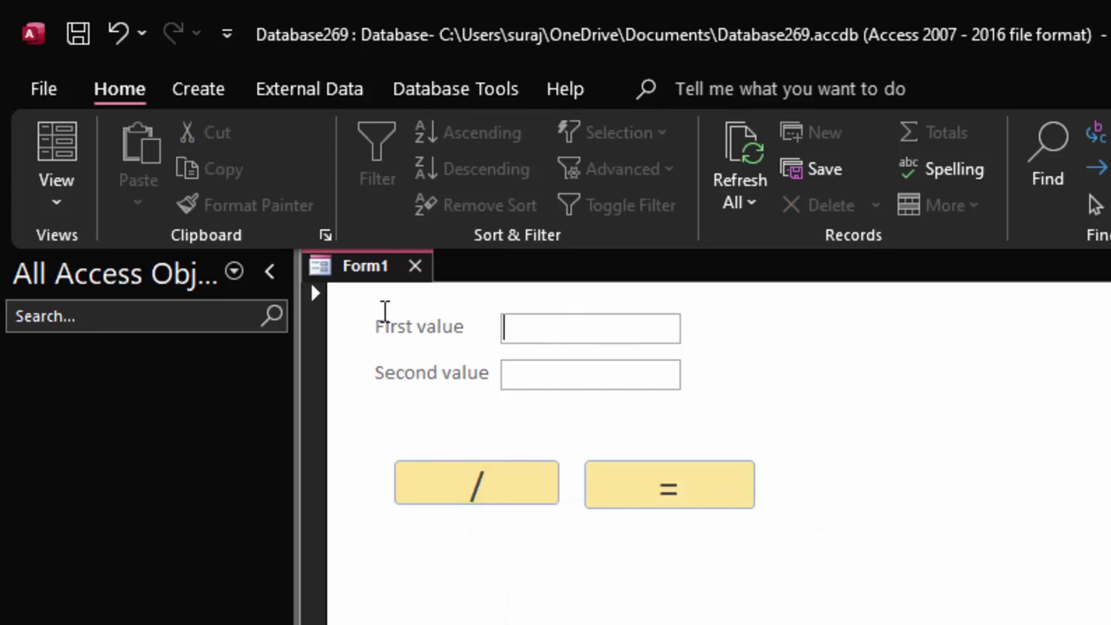
Step: Enter 57 in First value and 5 in Second value
text(57)
click(527, 372)
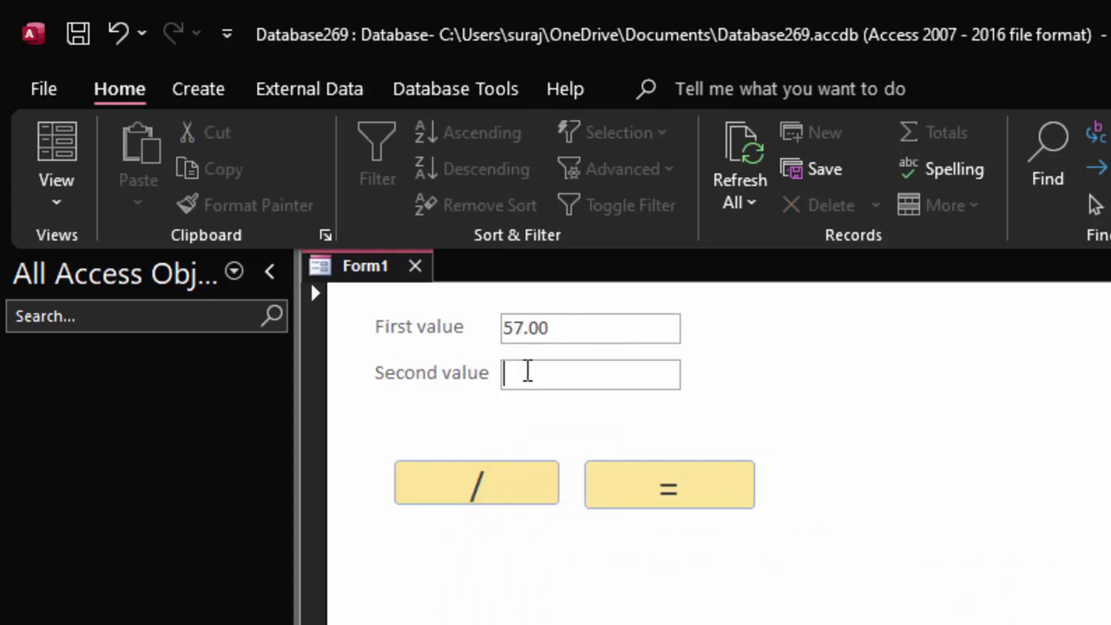
text(5)
click(483, 485)
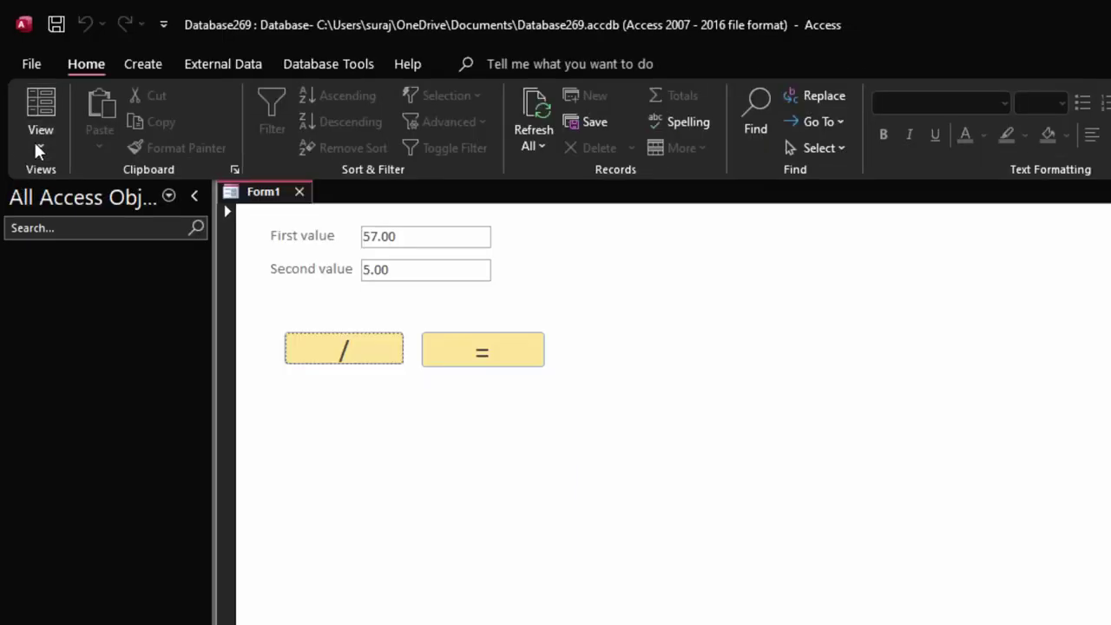
click(39, 134)
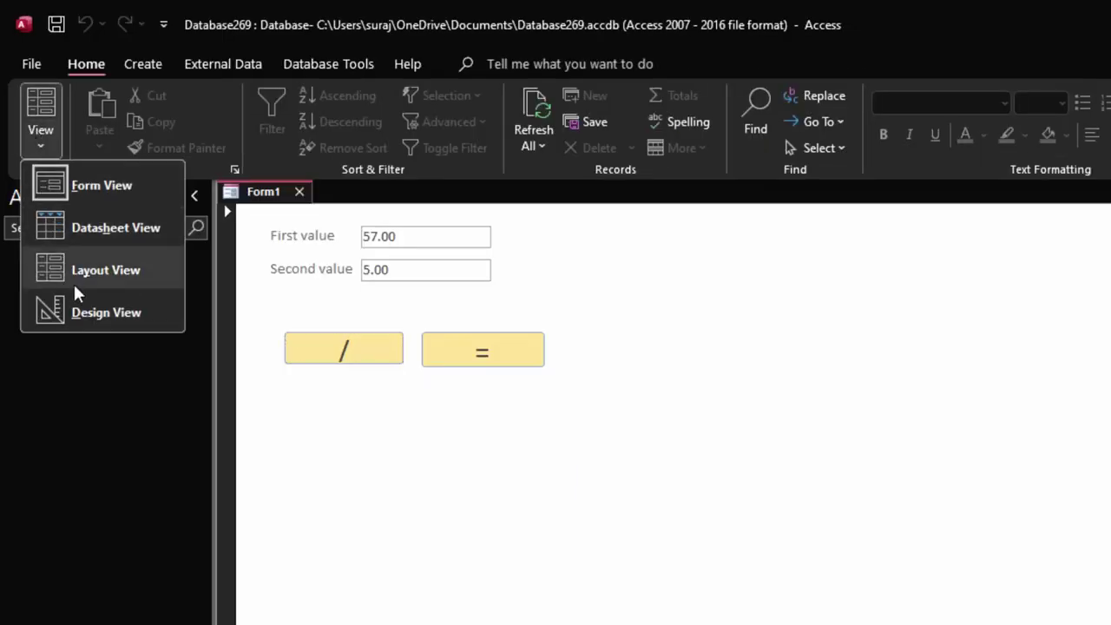
Step: Create an empty cmddivide_Click procedure through the / button's On Click Code Builder
click(74, 306)
click(368, 393)
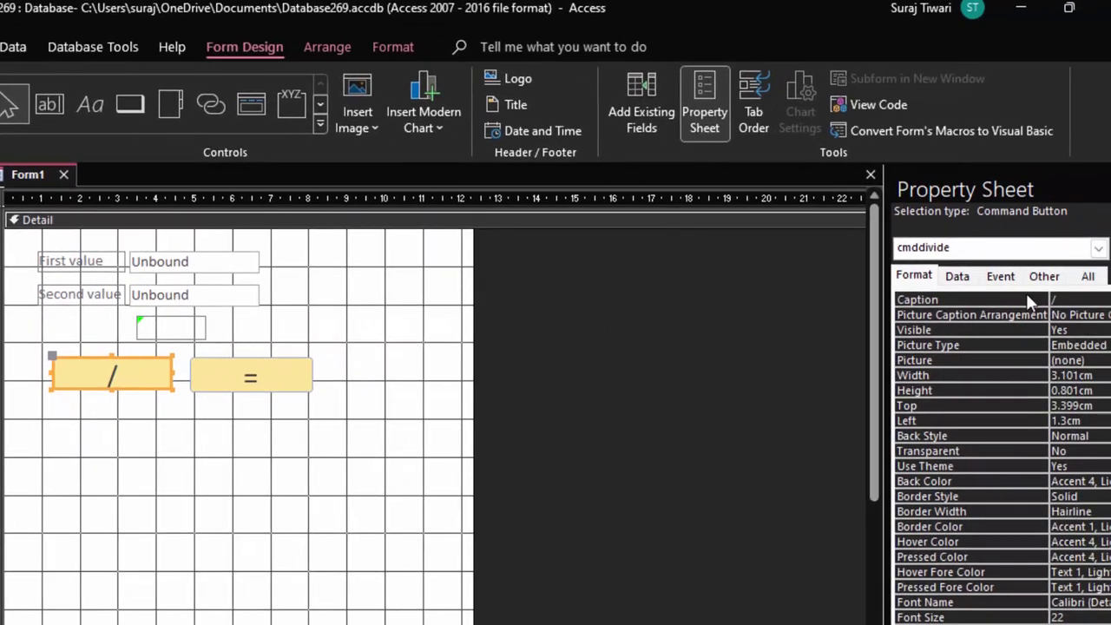
click(999, 276)
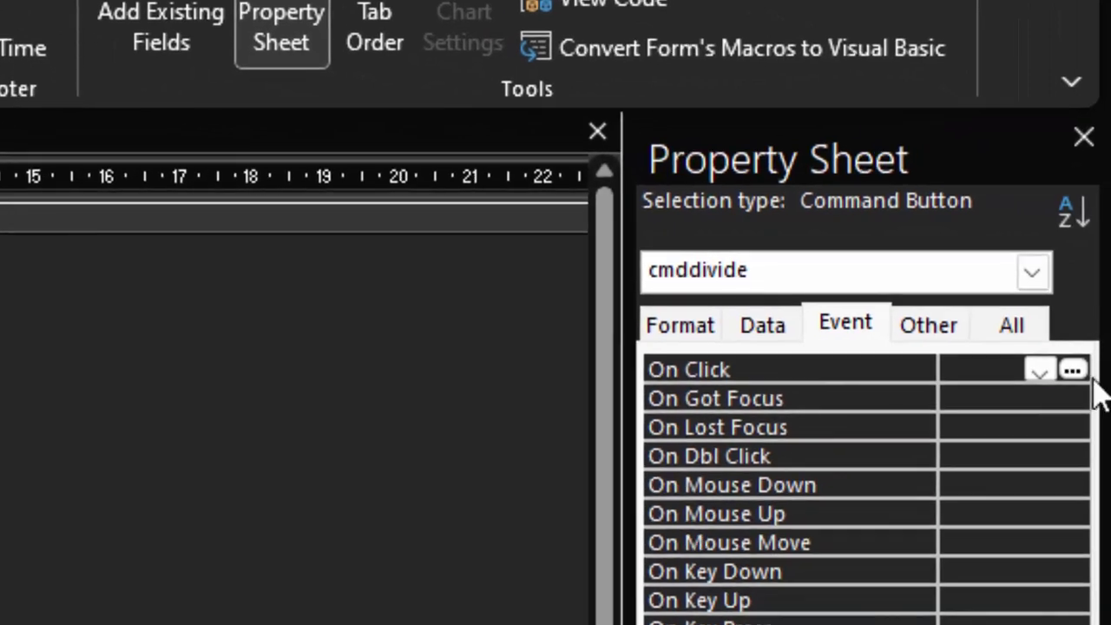
click(1072, 370)
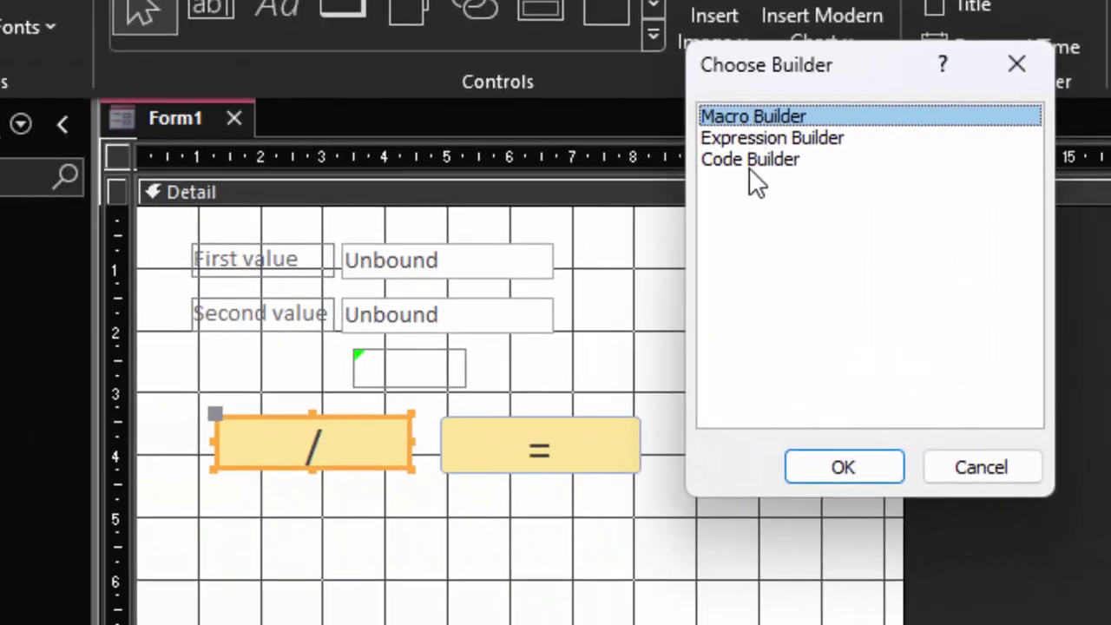
click(760, 160)
click(837, 466)
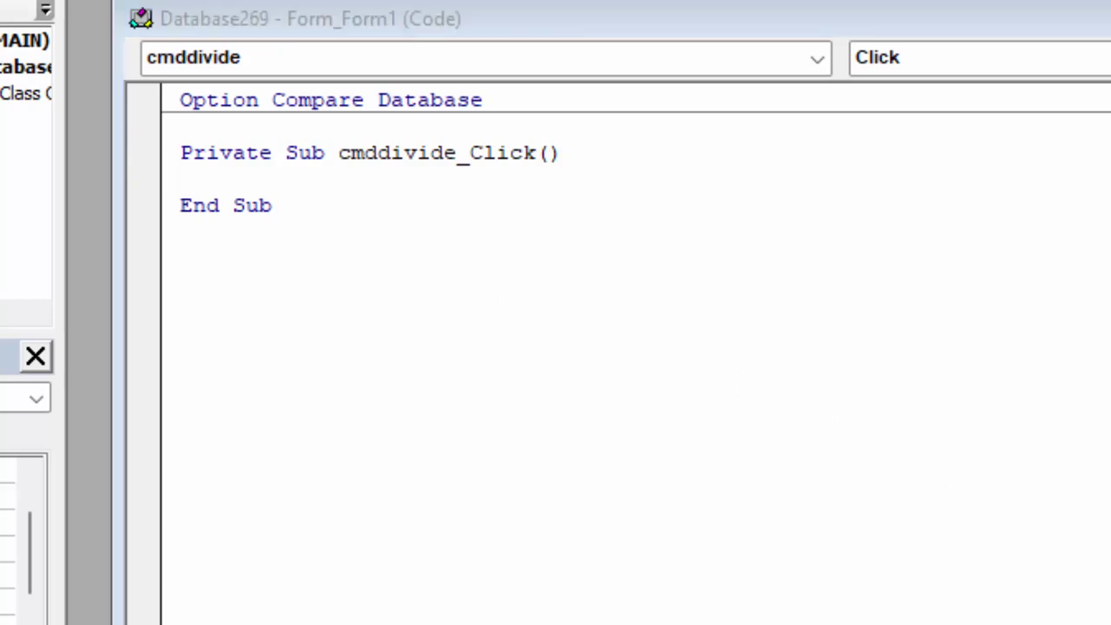
Step: Write Me.MyAnswer.Caption = "/" in the cmddivide_Click procedure
text(me.m)
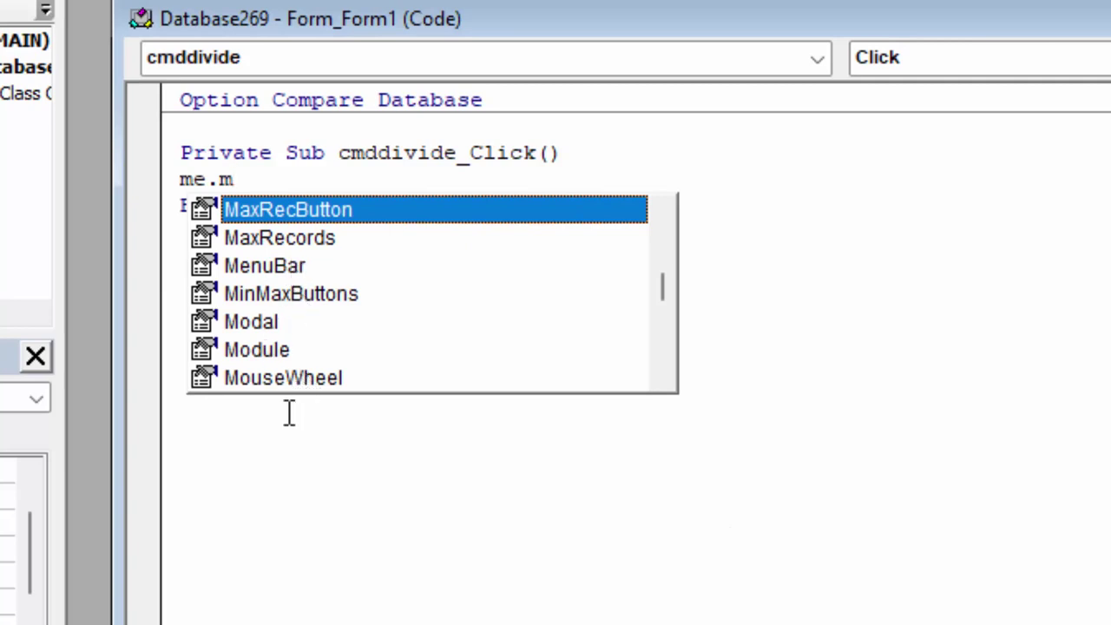
text(y)
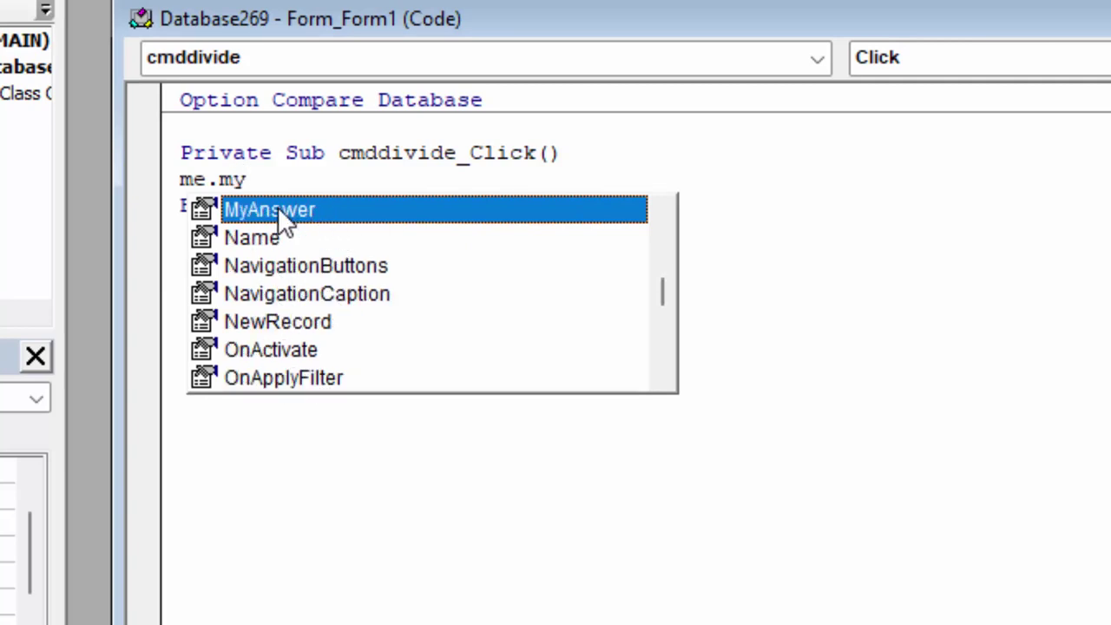
double_click(340, 215)
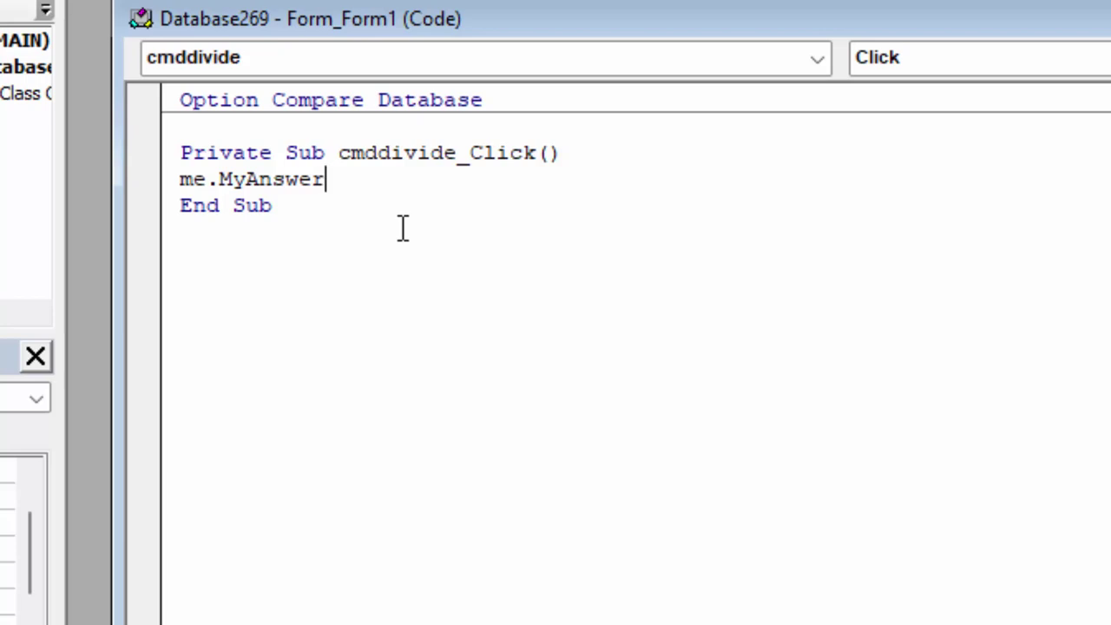
text(.ca)
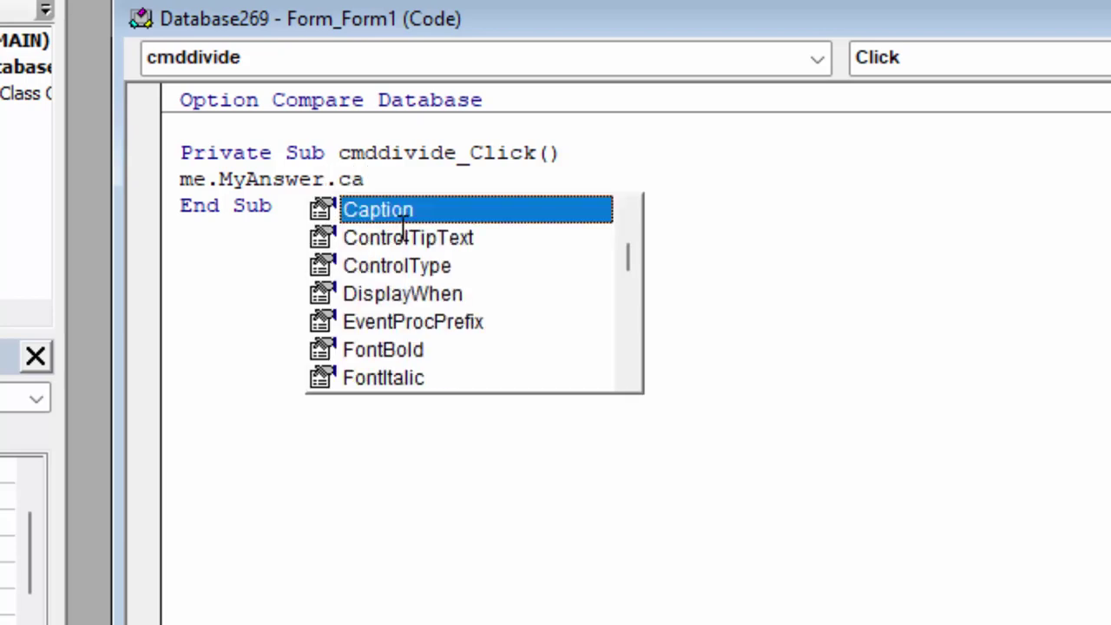
text(ption)
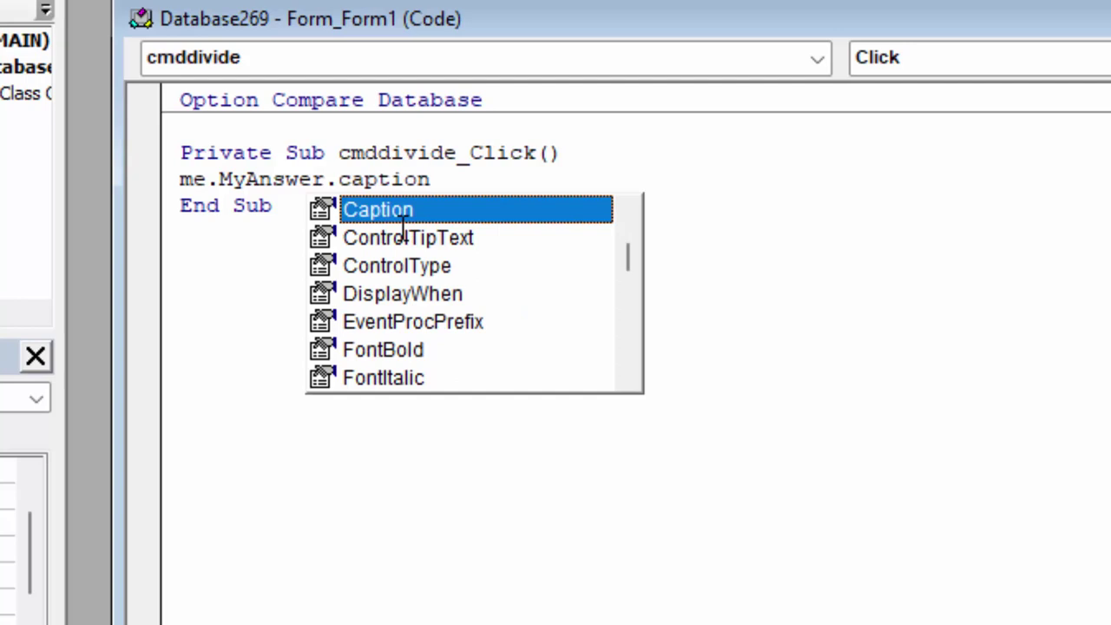
text(=)
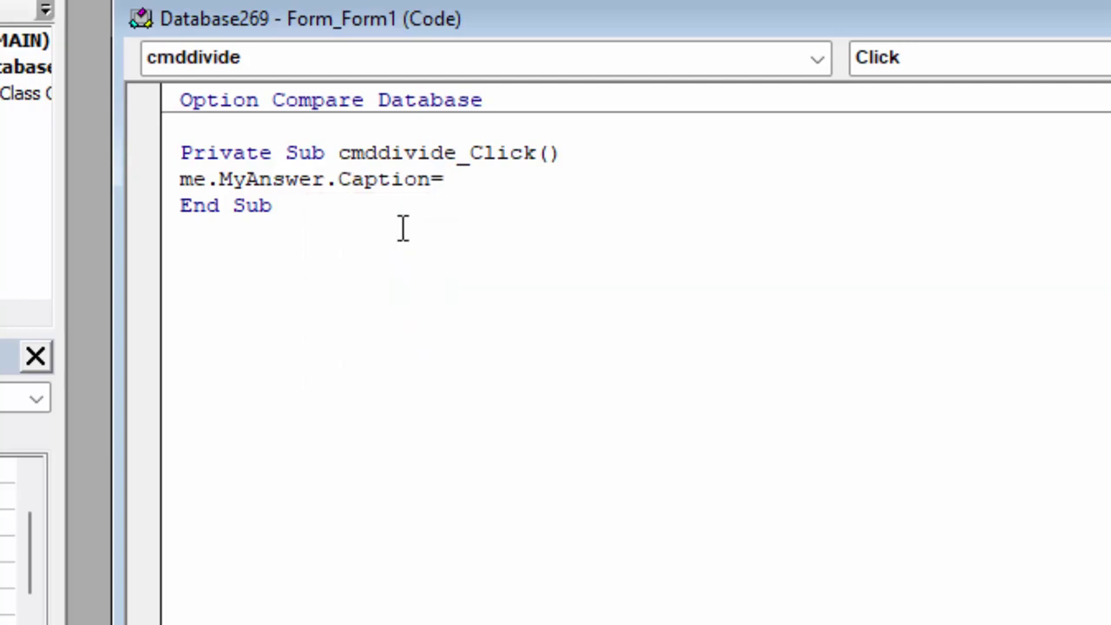
text(")
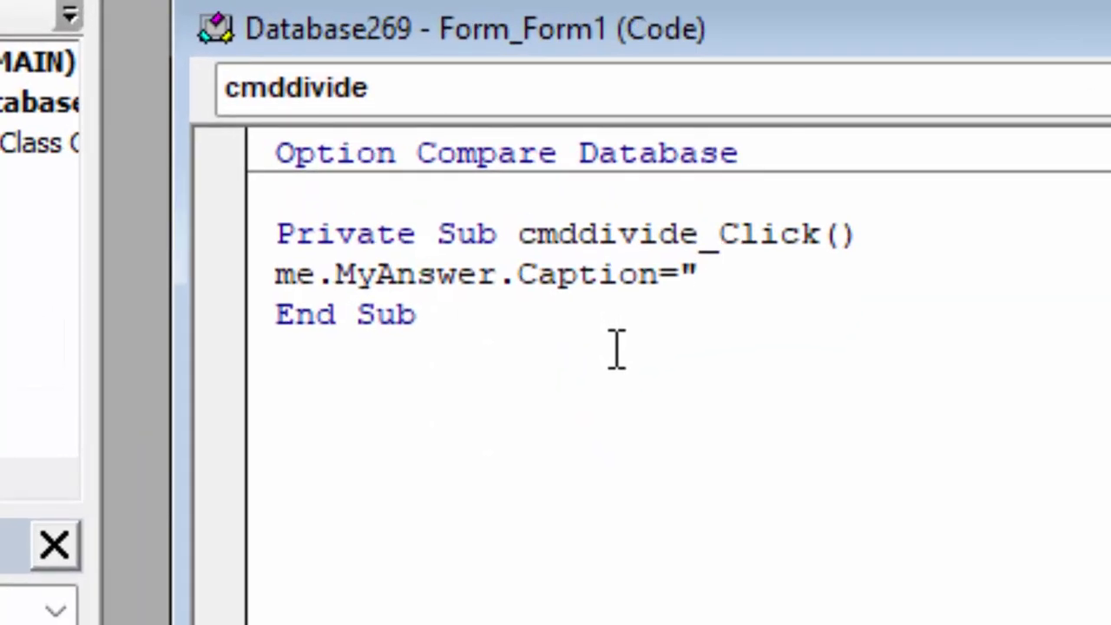
text(/)
text(")
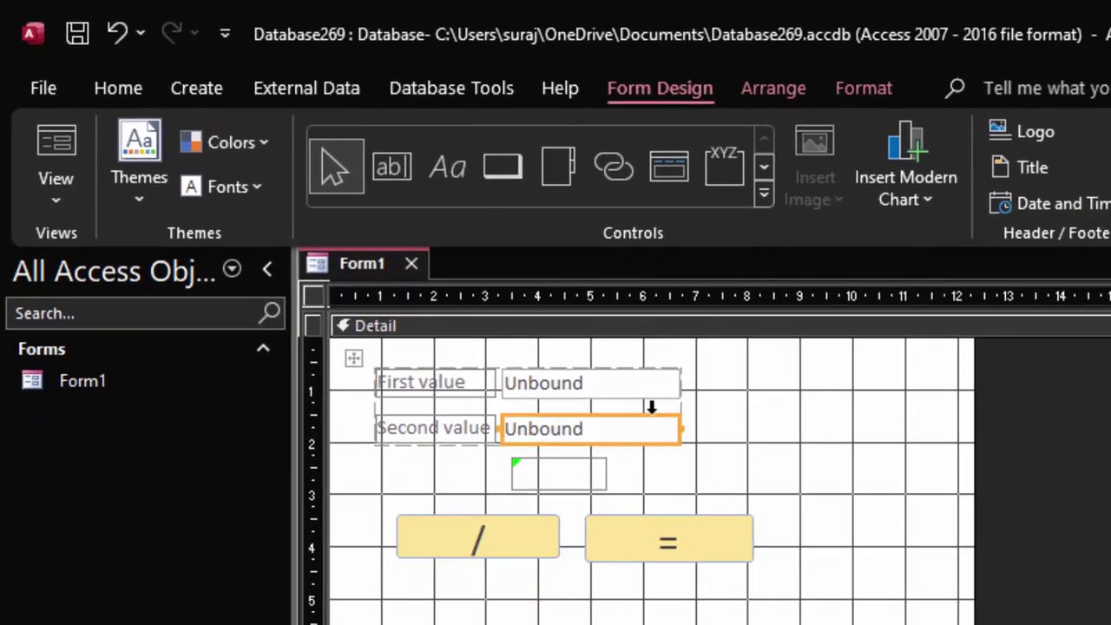
Step: Inspect the text boxes and = button, then select Text0 with its event properties shown
click(707, 473)
drag(694, 458, 642, 386)
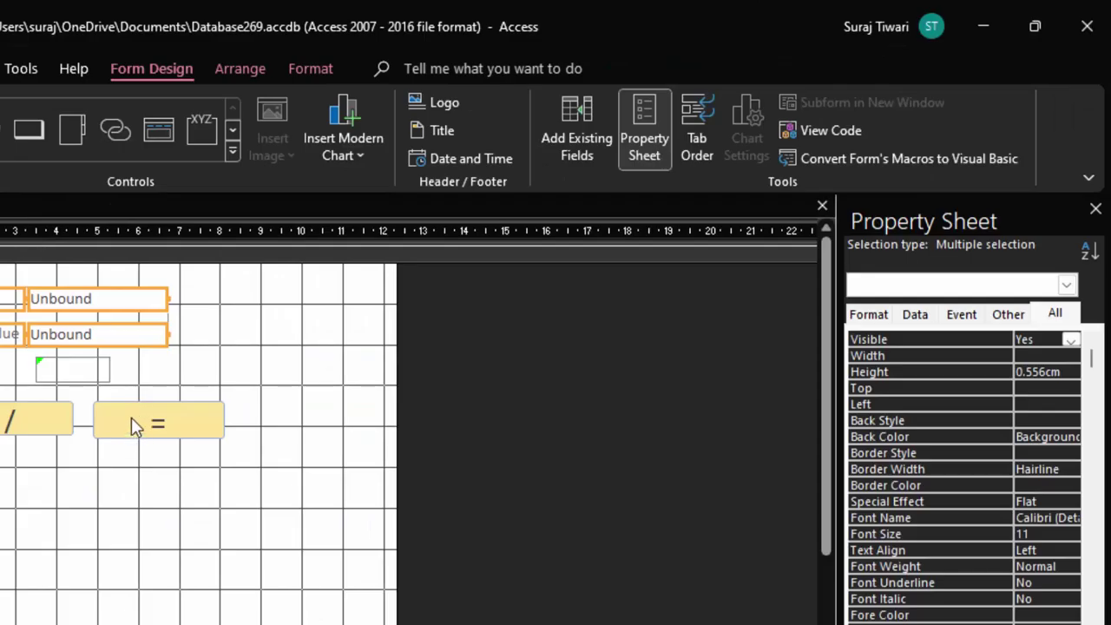
click(131, 423)
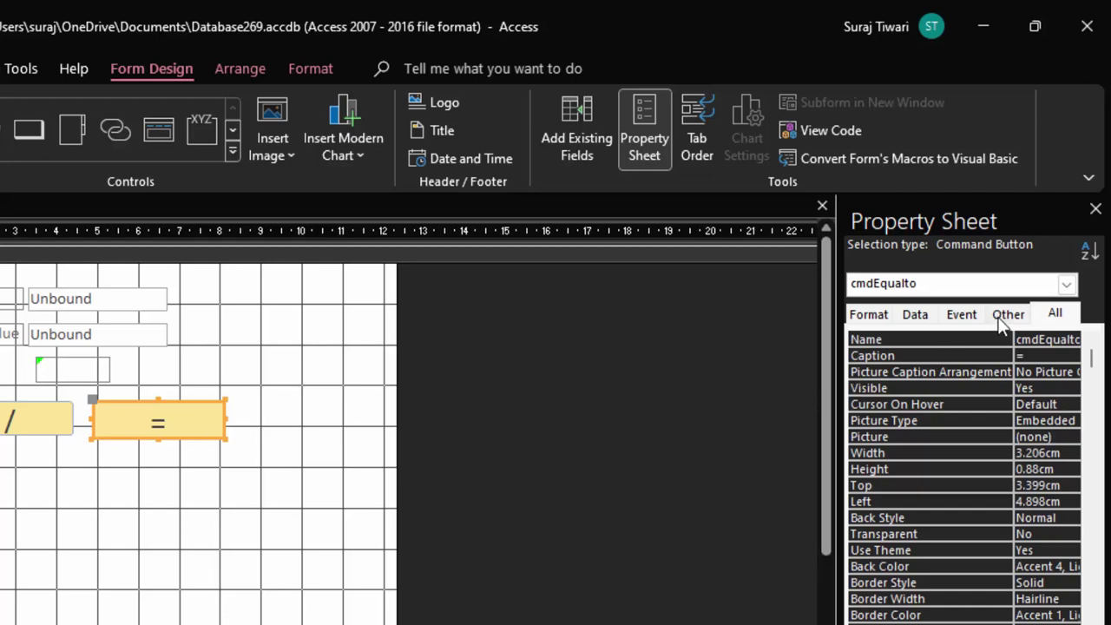
click(961, 316)
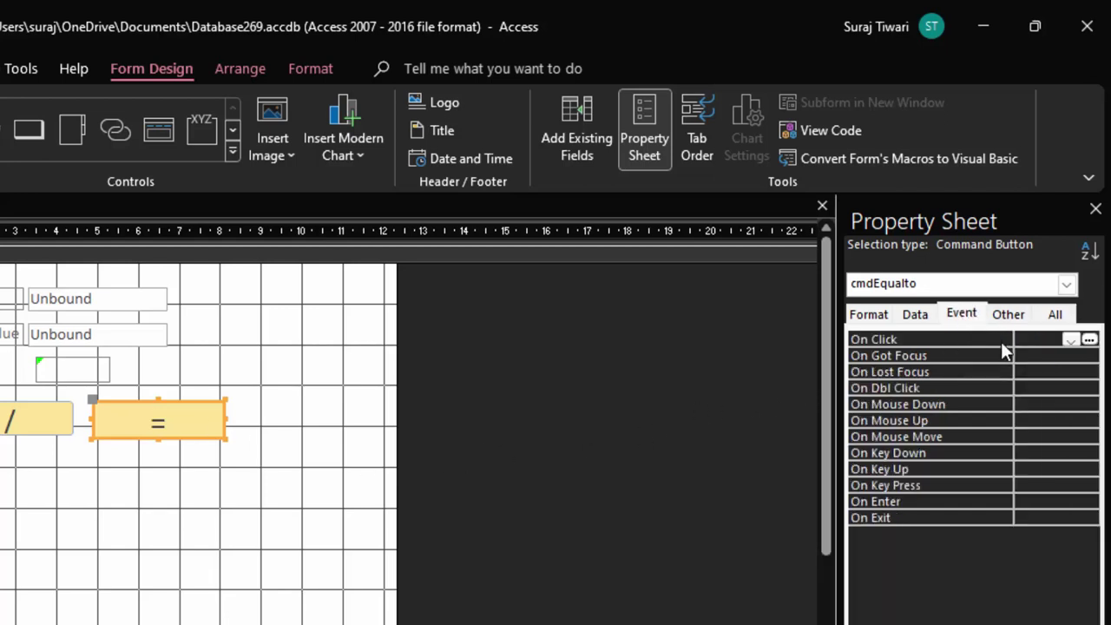
click(175, 307)
click(119, 299)
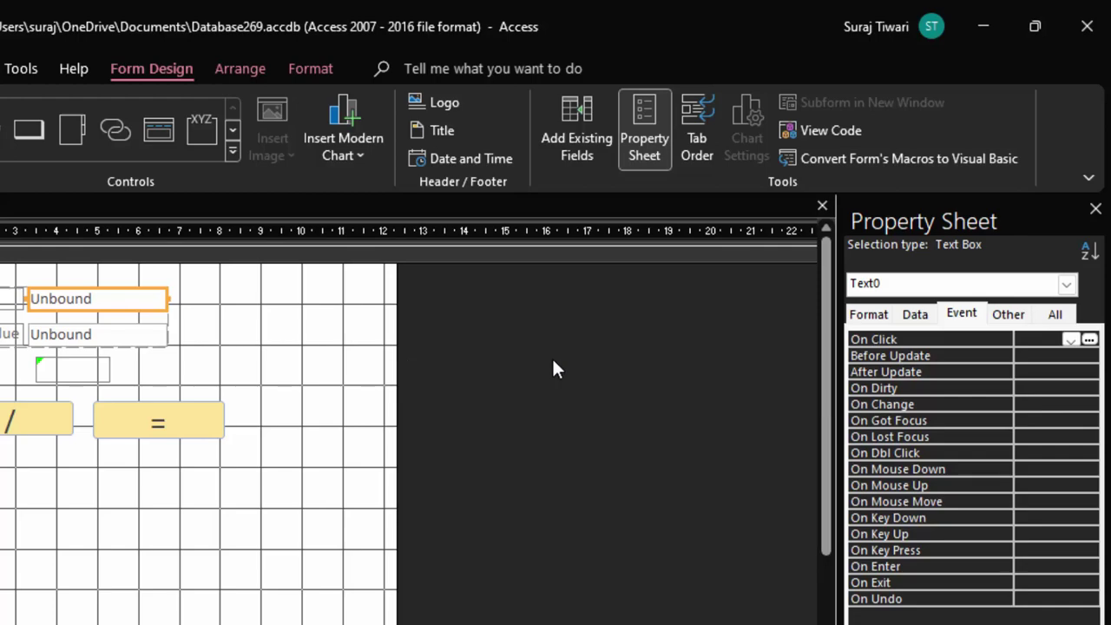
Step: Rename Text0 to 'Frst value' and Text2 to 'Second value'
click(1015, 316)
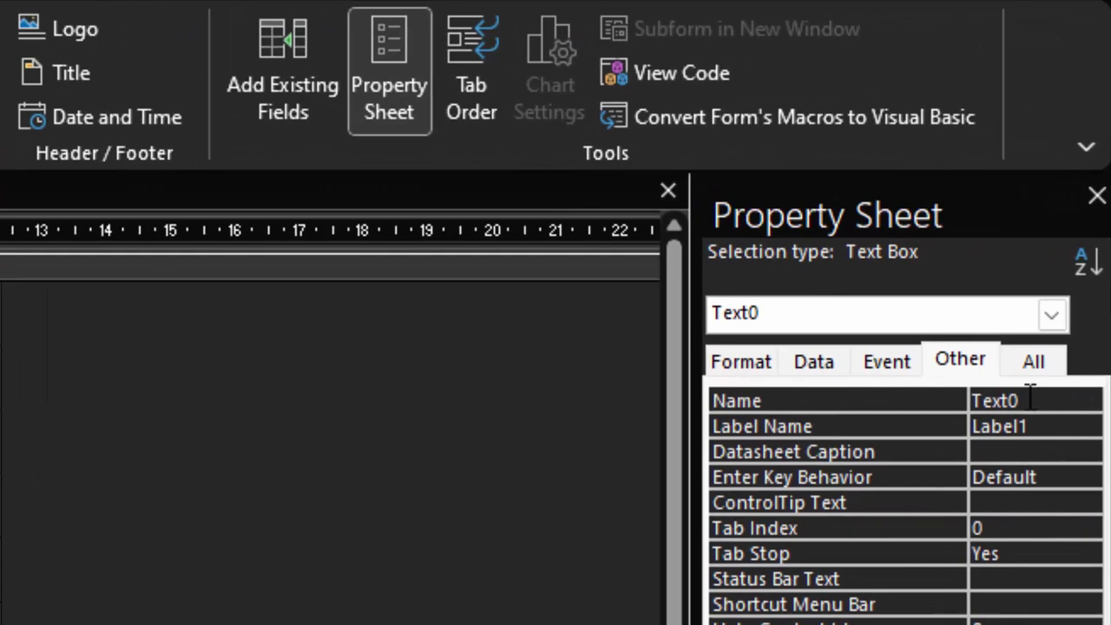
double_click(1010, 400)
key(BackSpace)
text(First)
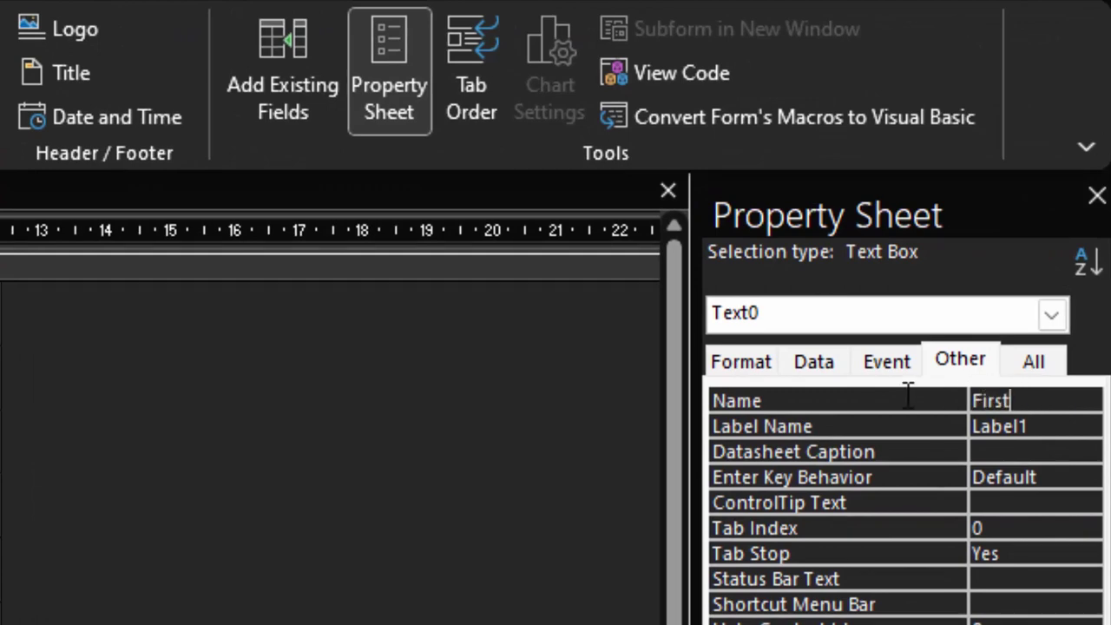
text( value)
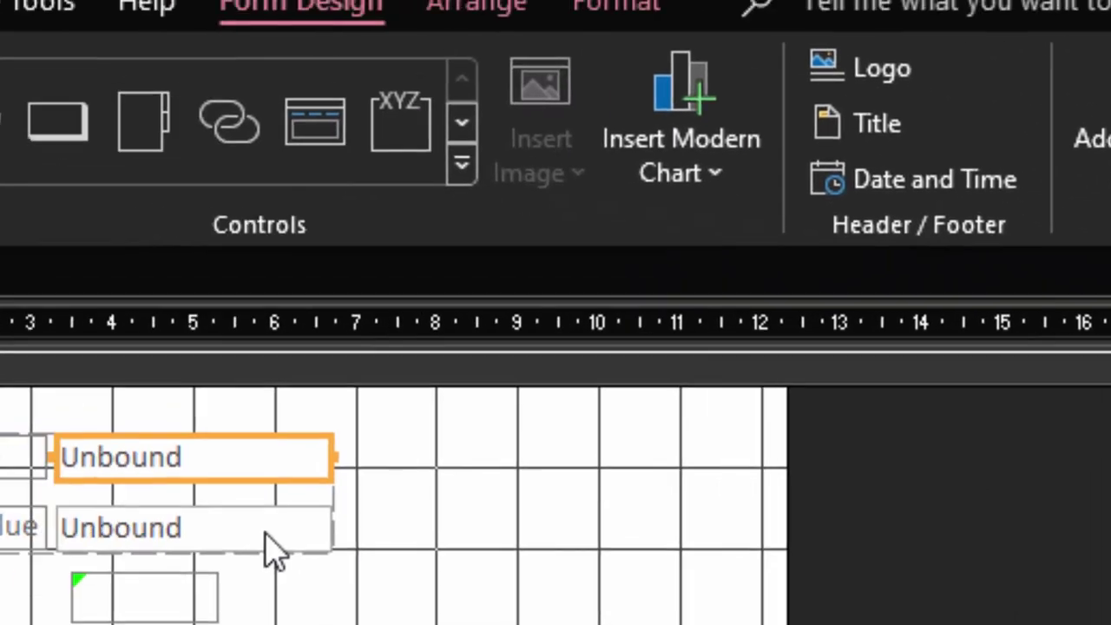
click(273, 548)
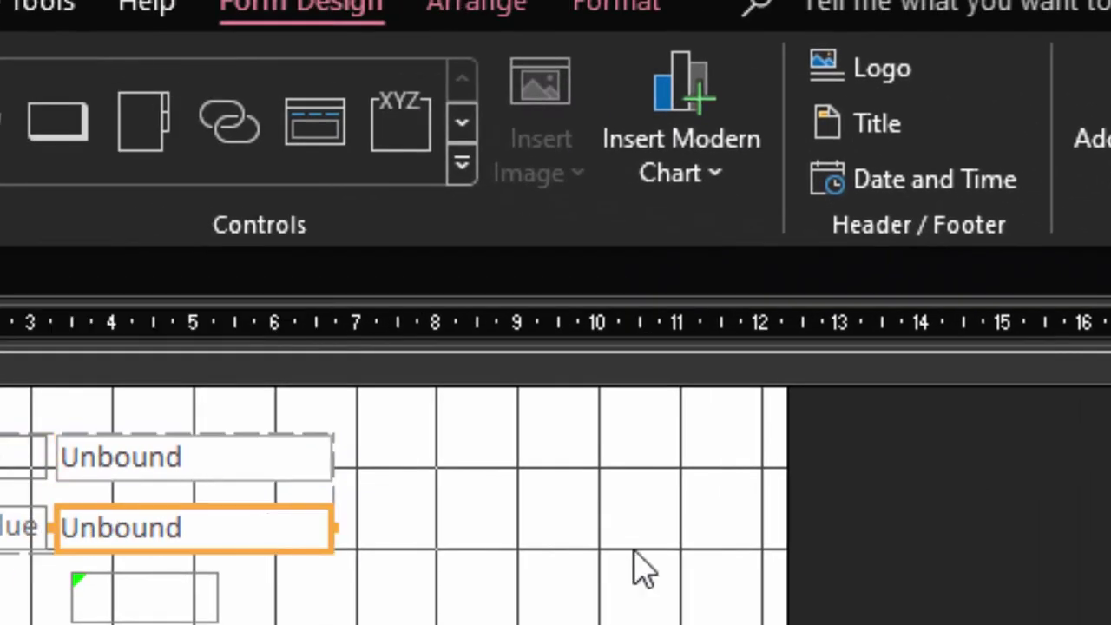
key(Delete)
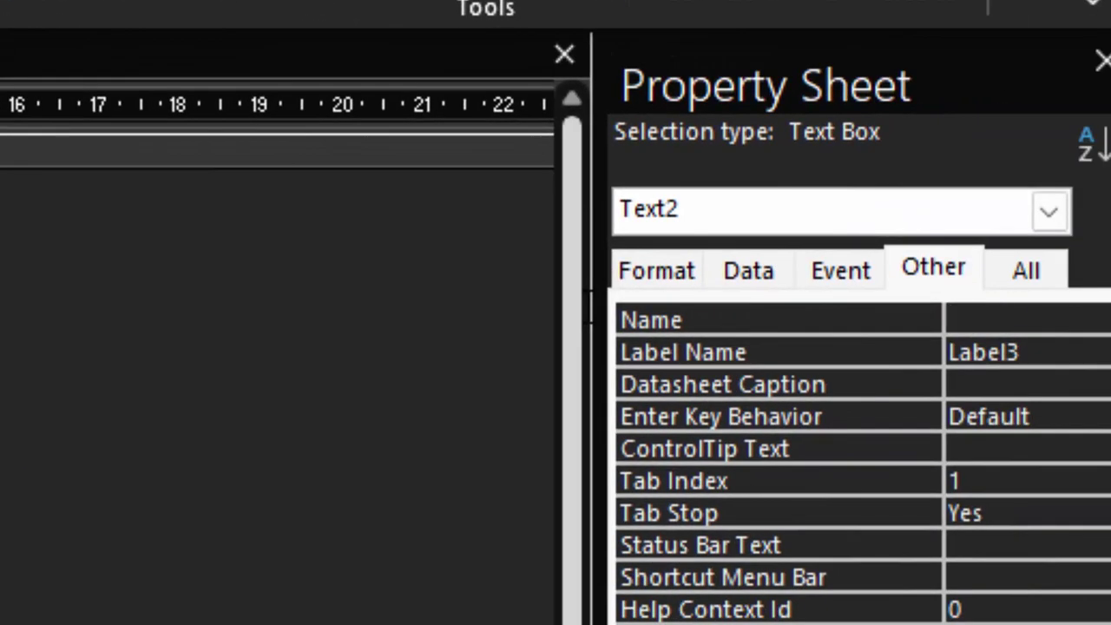
text(Second)
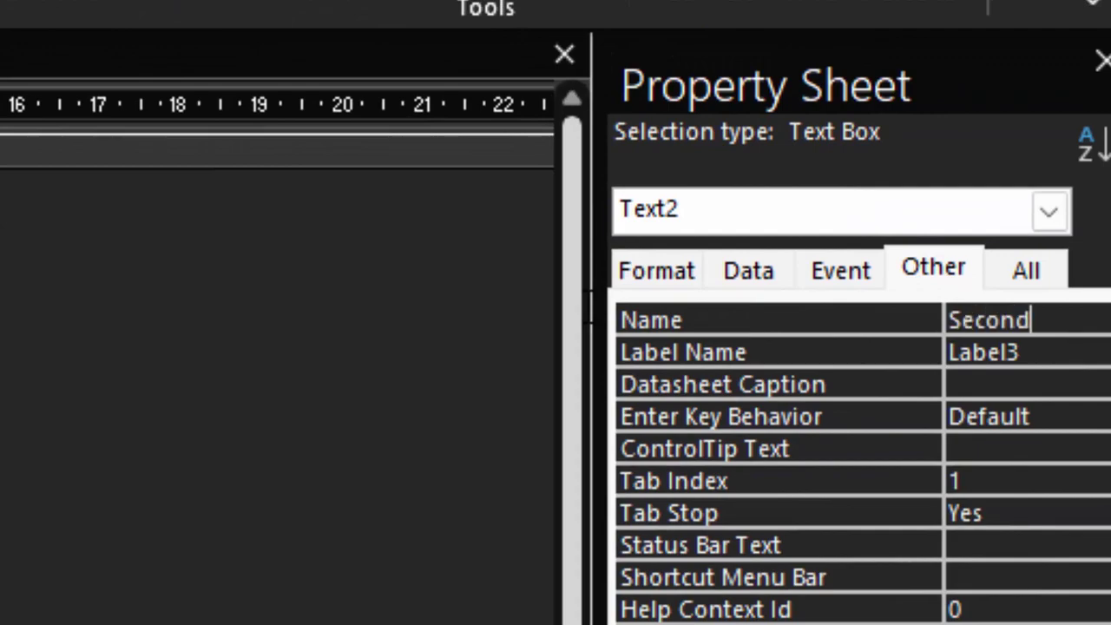
text( value)
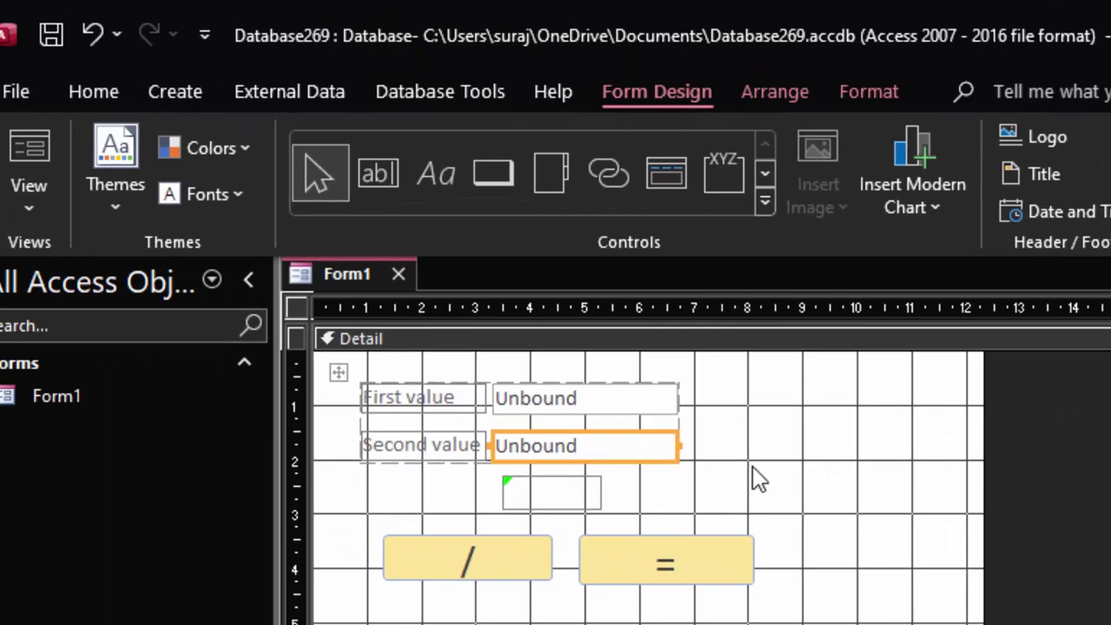
Step: Create an empty cmdEqualto_Click procedure through the = button's On Click Code Builder
click(692, 550)
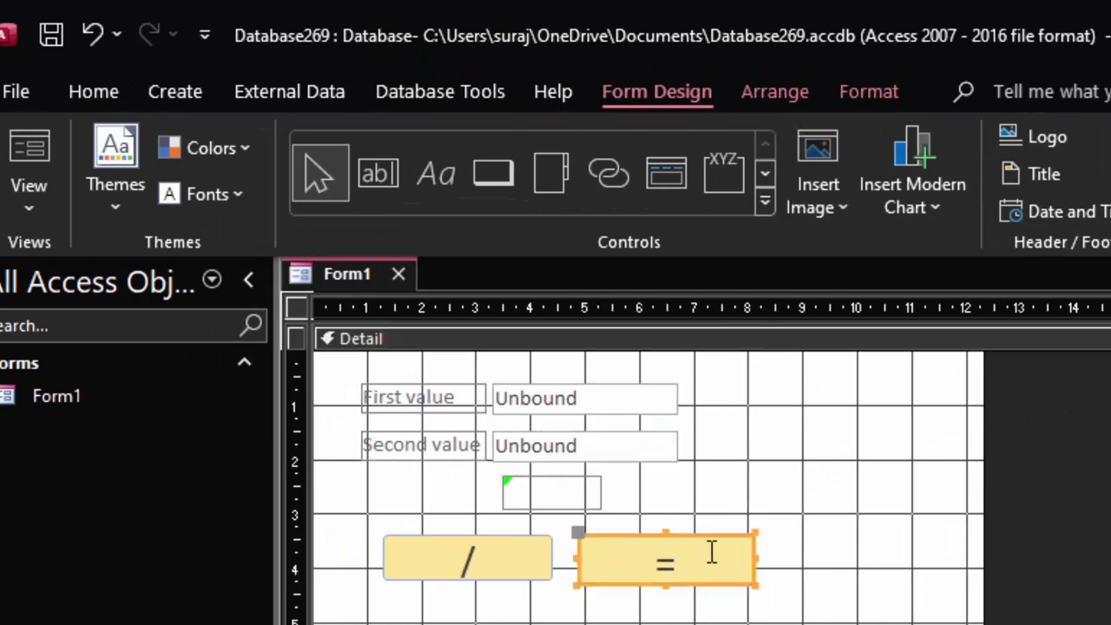
right_click(709, 552)
click(590, 602)
click(668, 577)
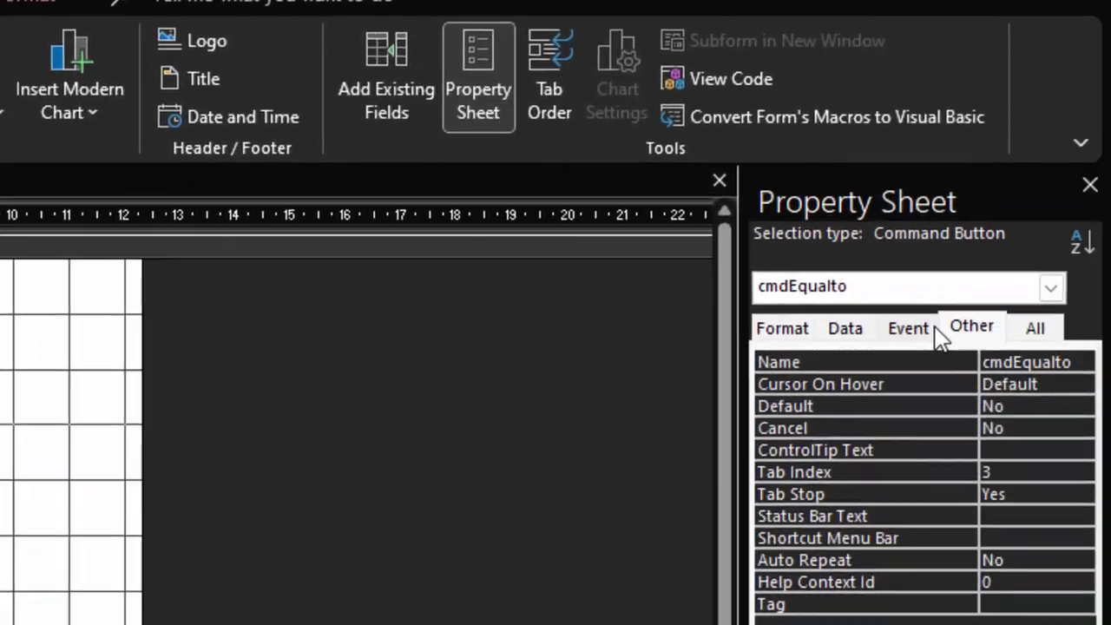
click(857, 354)
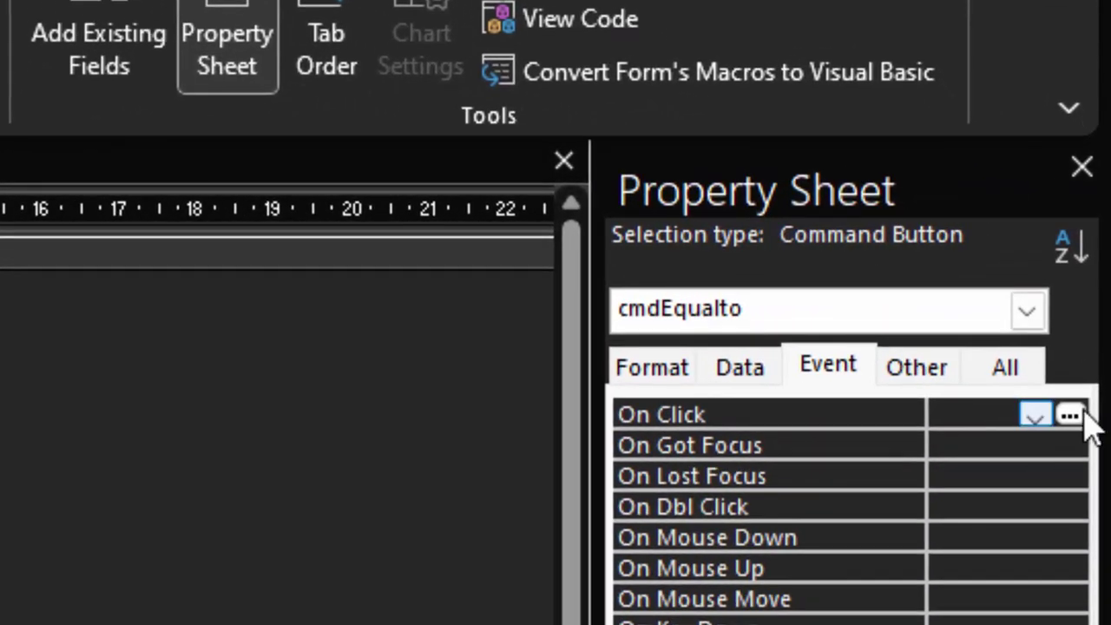
click(1073, 397)
click(373, 198)
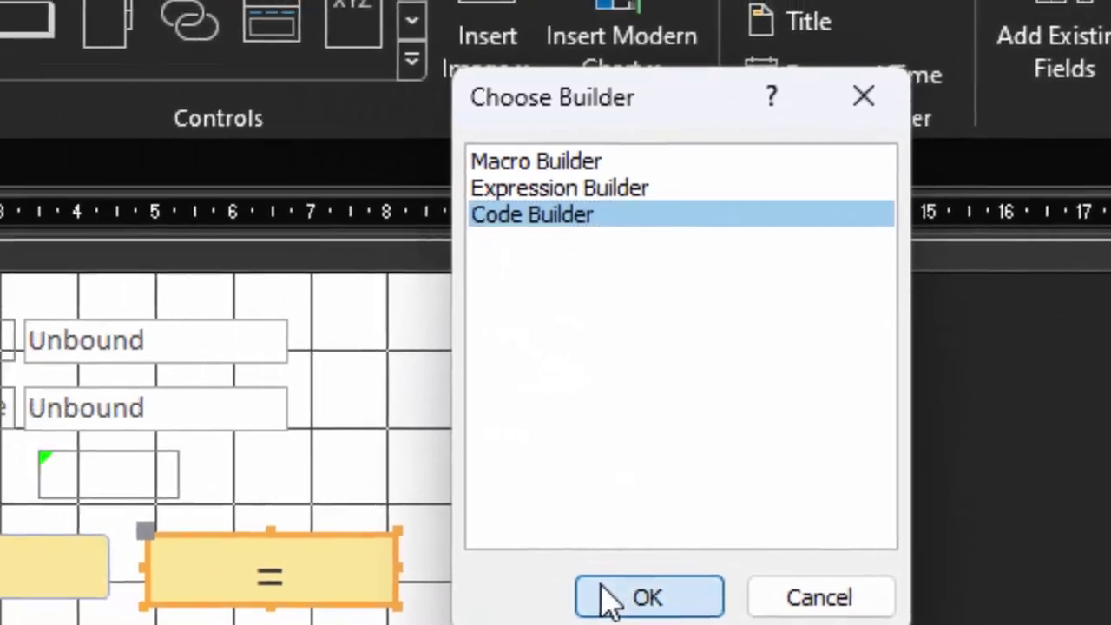
click(422, 579)
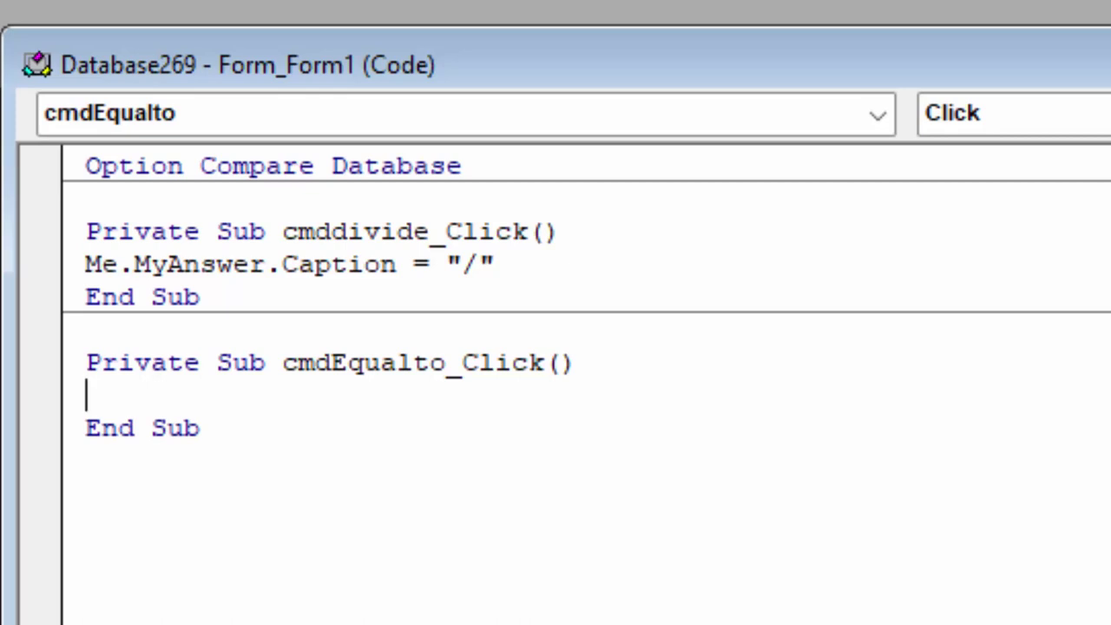
Step: Begin the MsgBox line with "The answer is" &
text(M)
text(sgbox)
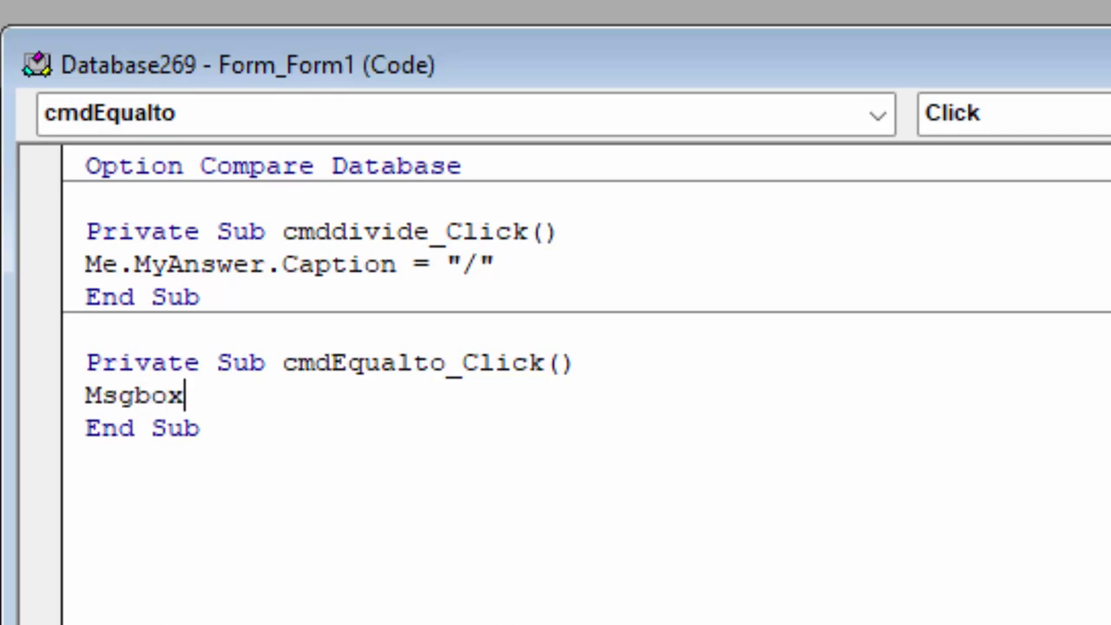
text( ")
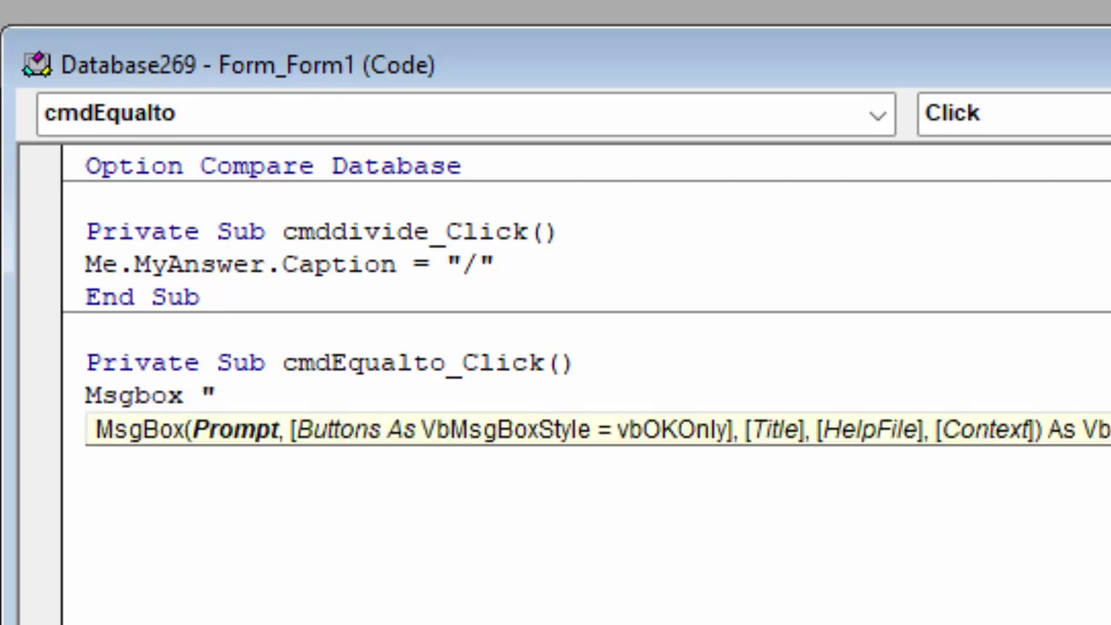
text(The )
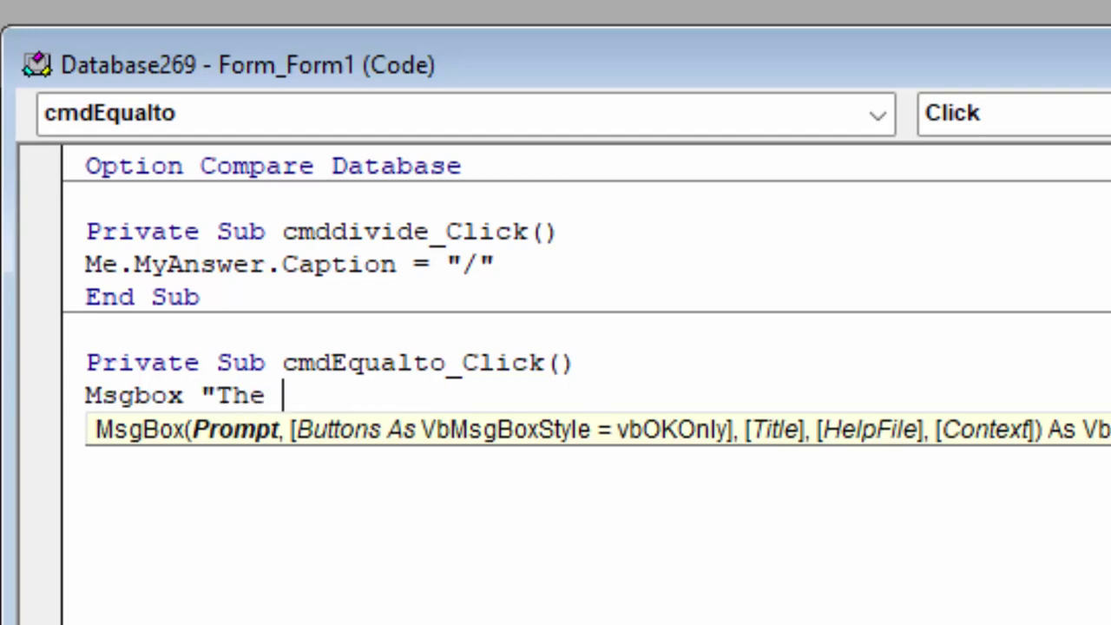
text(ab)
key(BackSpace)
text(n)
text(swer )
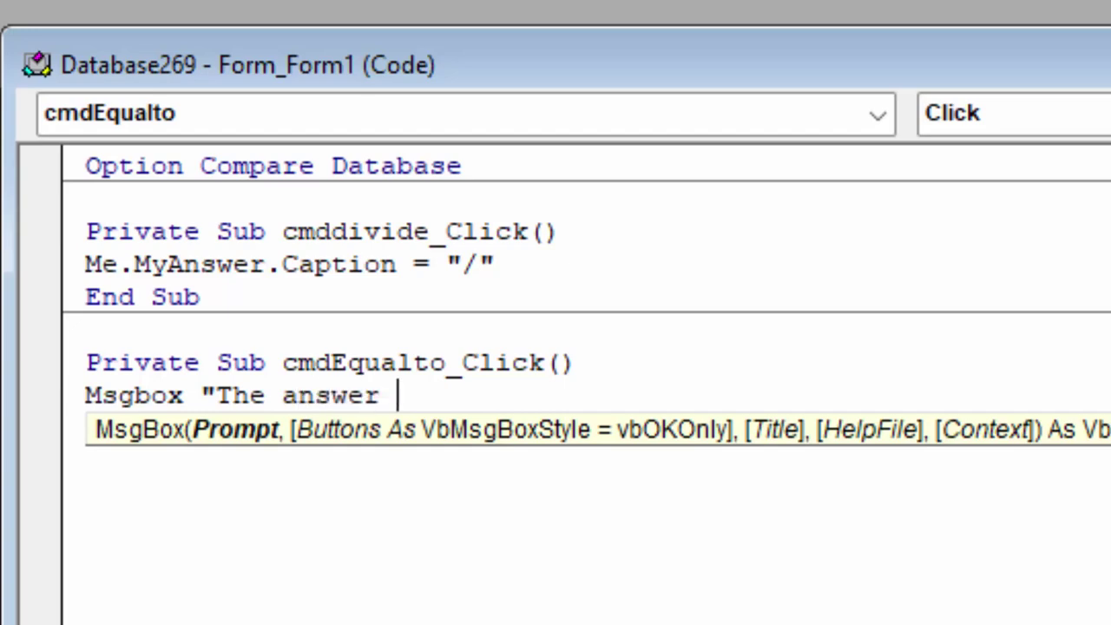
text(is)
text(" &)
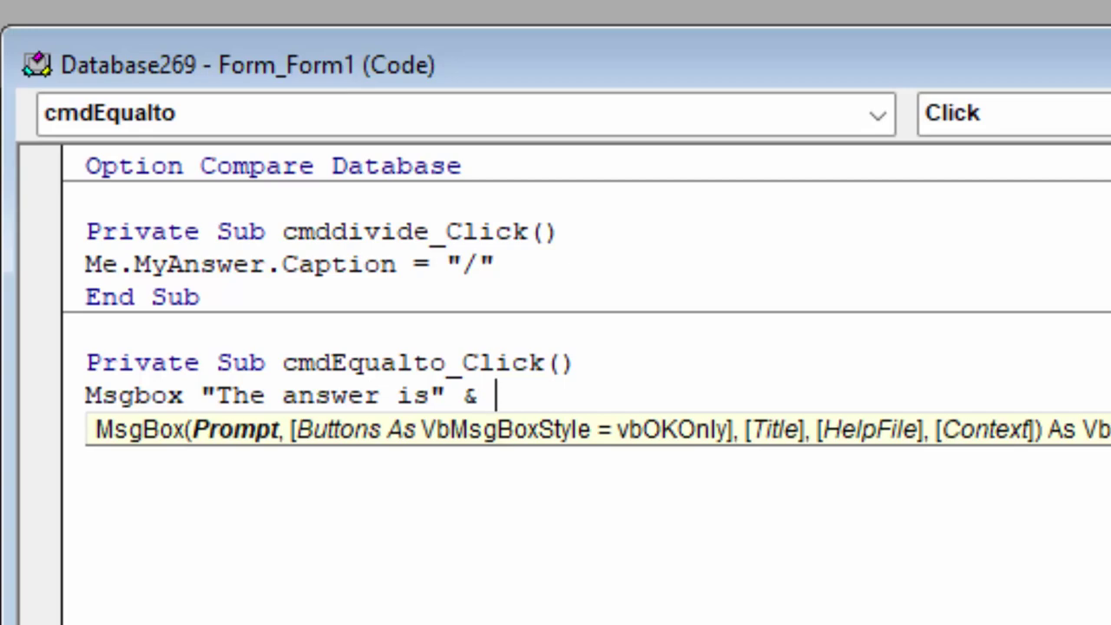
key(alt+Tab)
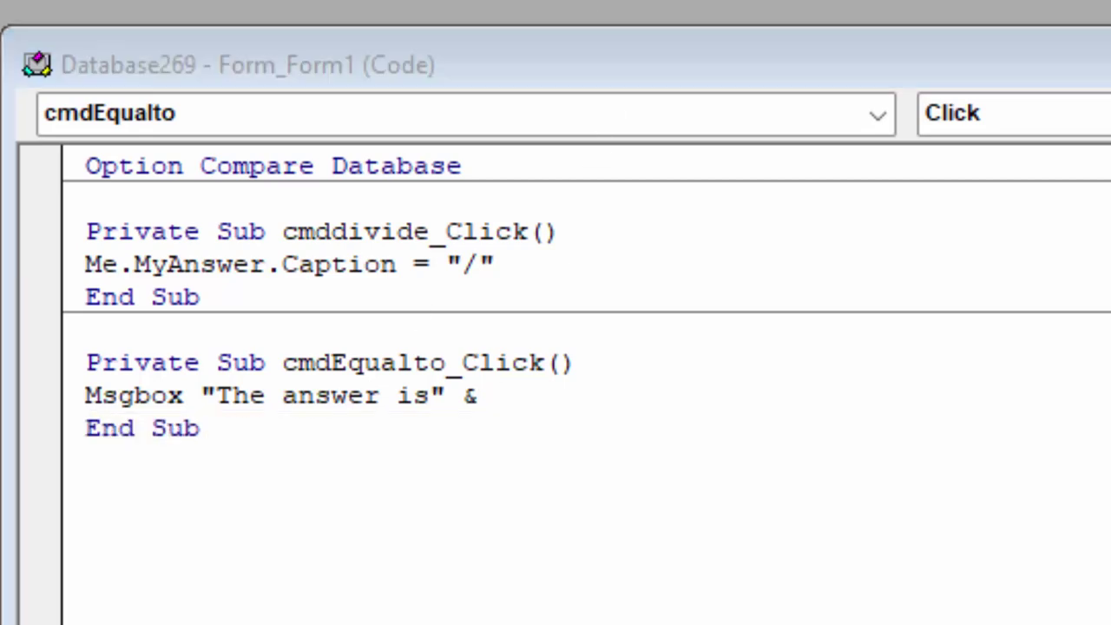
key(alt+Tab)
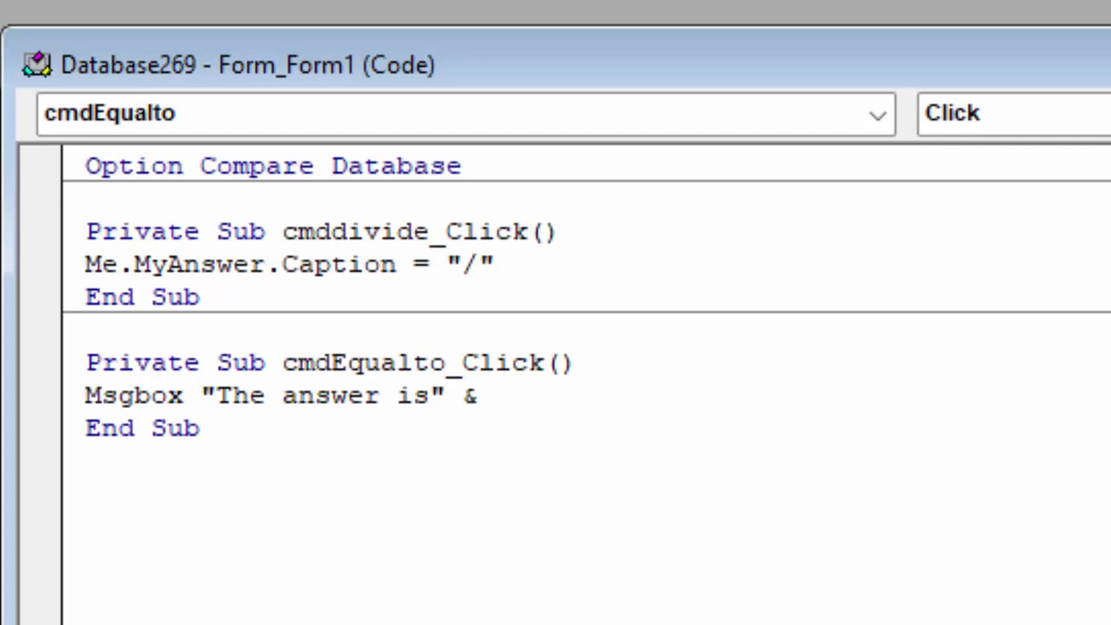
Step: Append " " & Me.First_value / Me.Second_value to the MsgBox and save the code
text(" " & me)
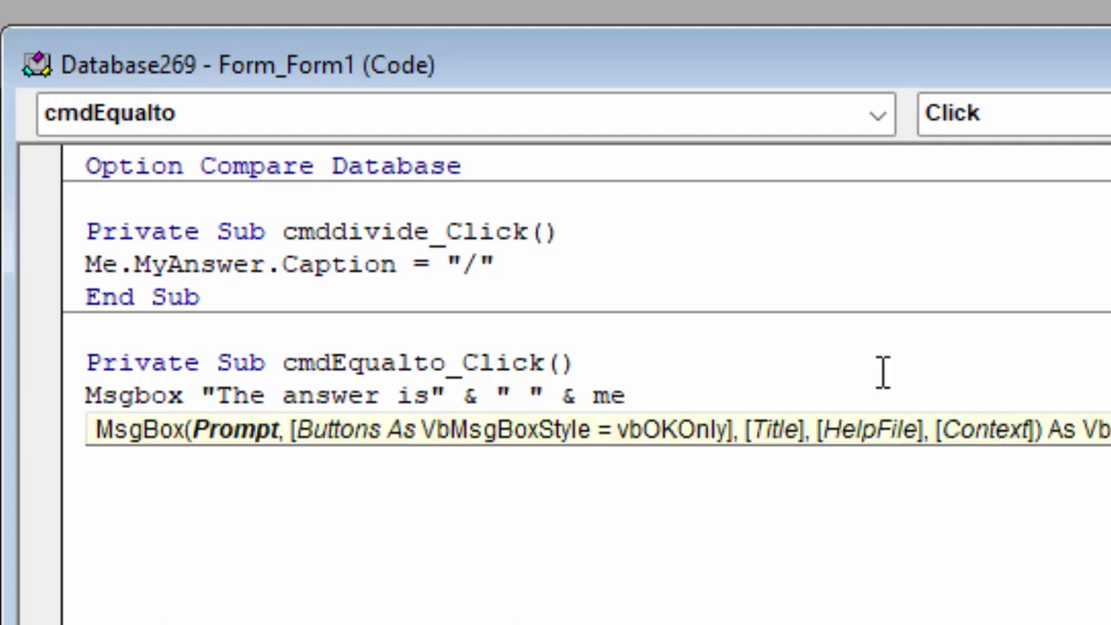
text(.Fi)
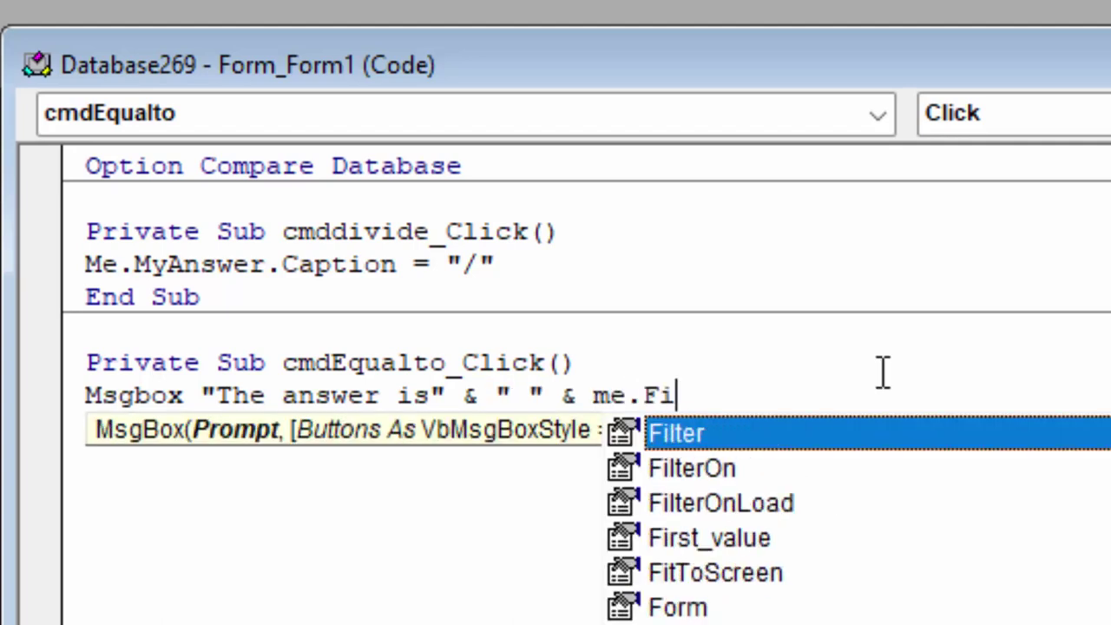
text(rast)
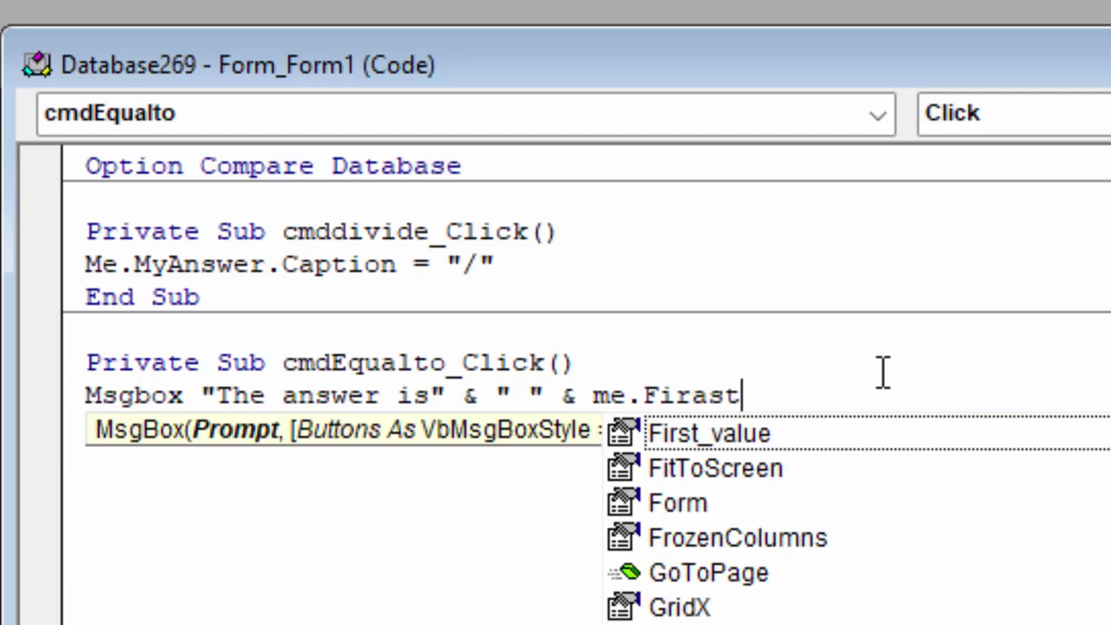
key(Tab)
text(/)
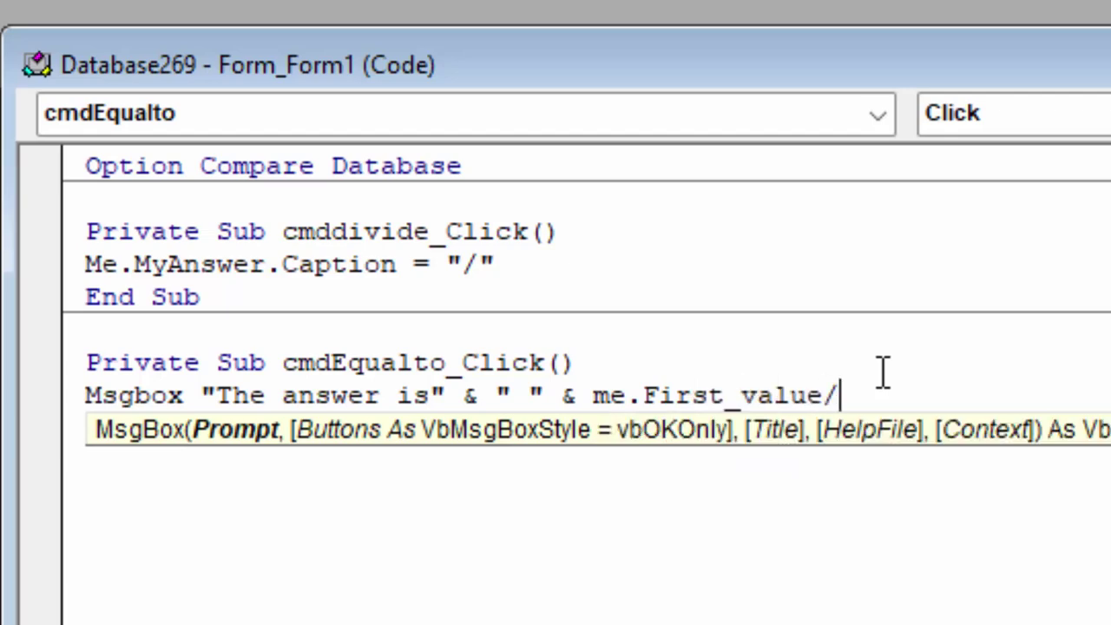
text(me)
text(.)
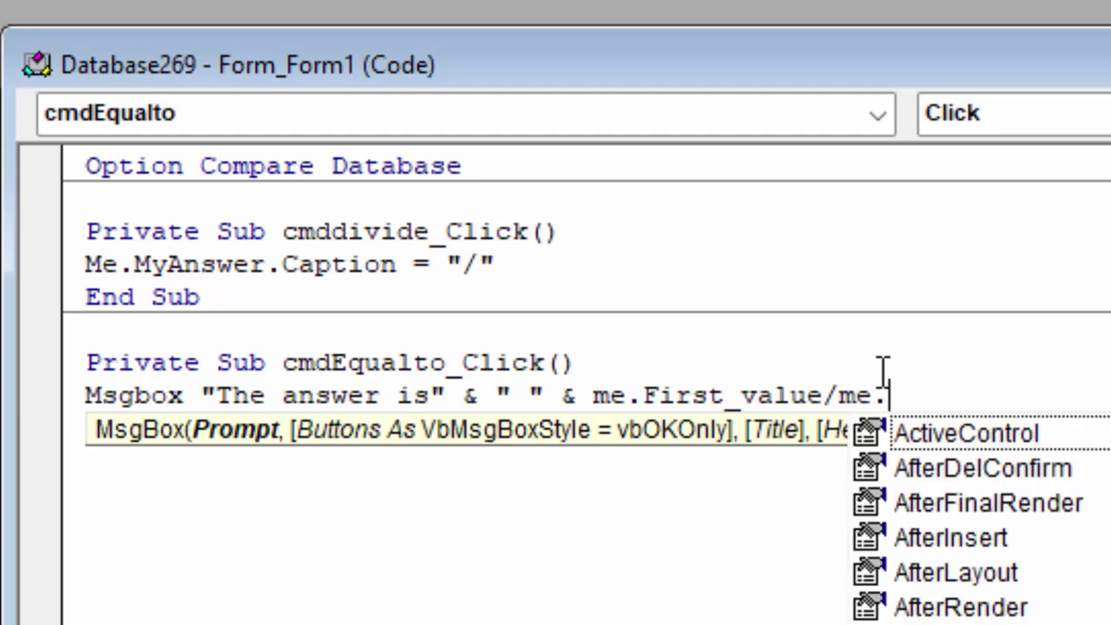
text(S)
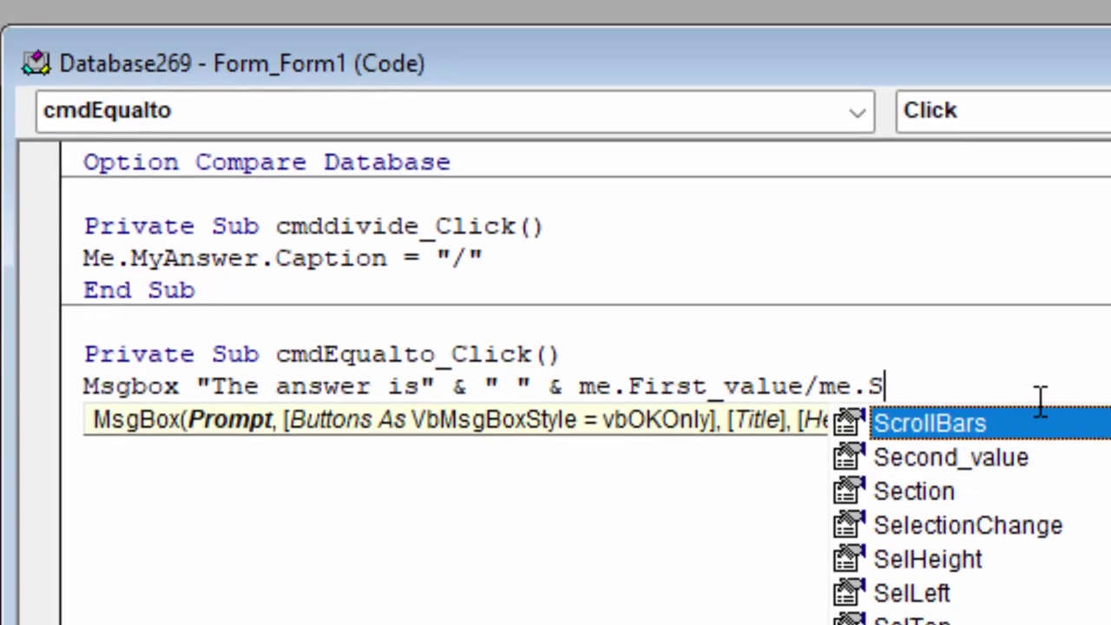
double_click(924, 420)
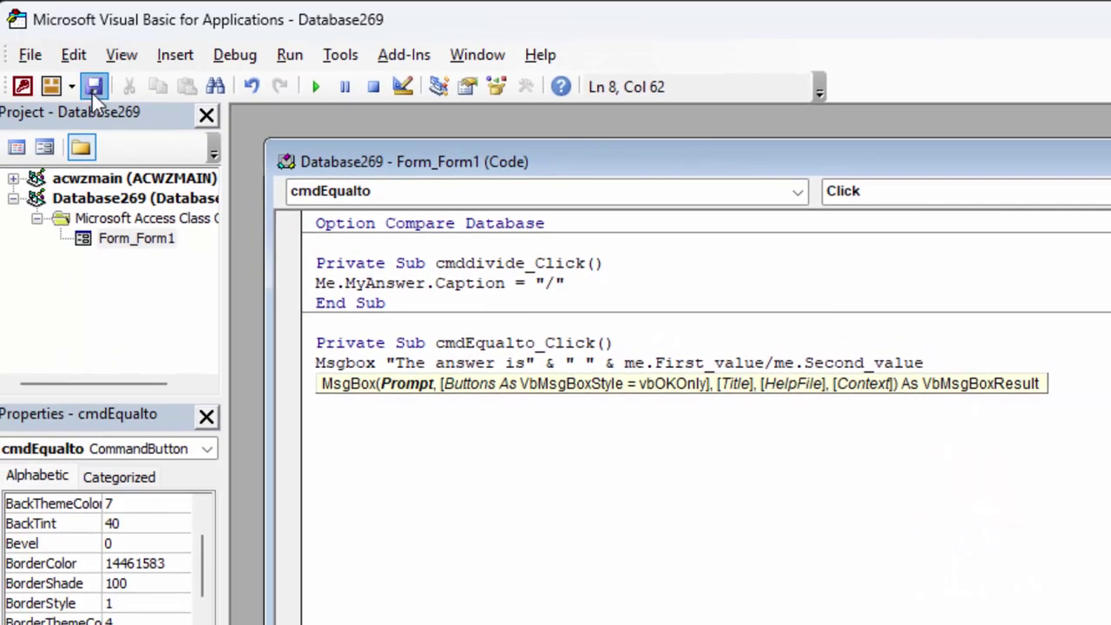
click(91, 92)
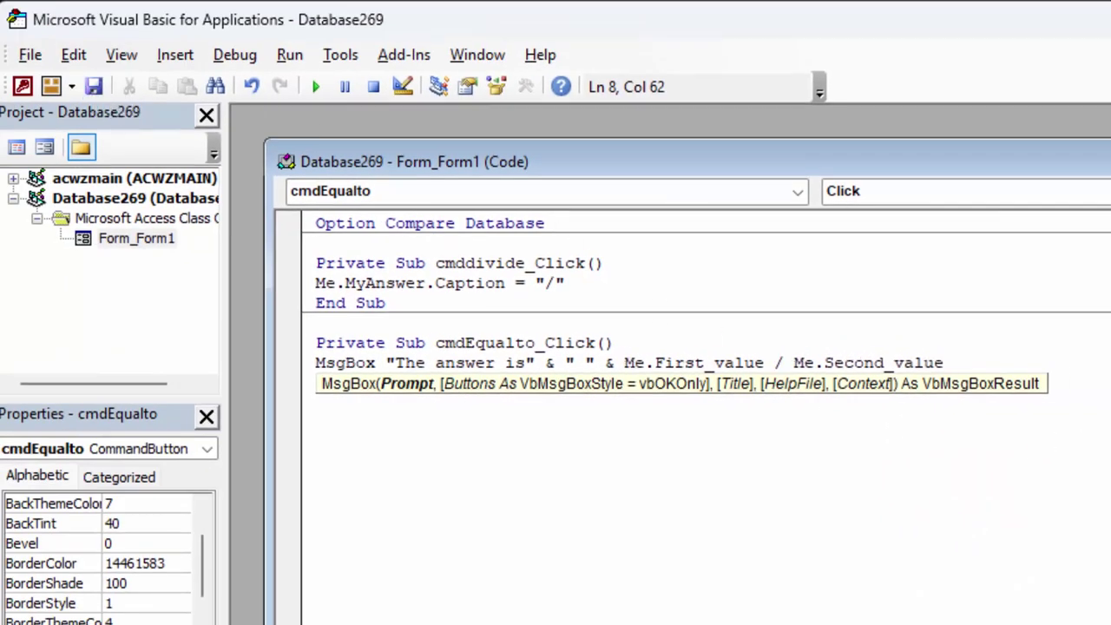
Step: Return to Access and switch Form1 back to Design view
key(alt+F11)
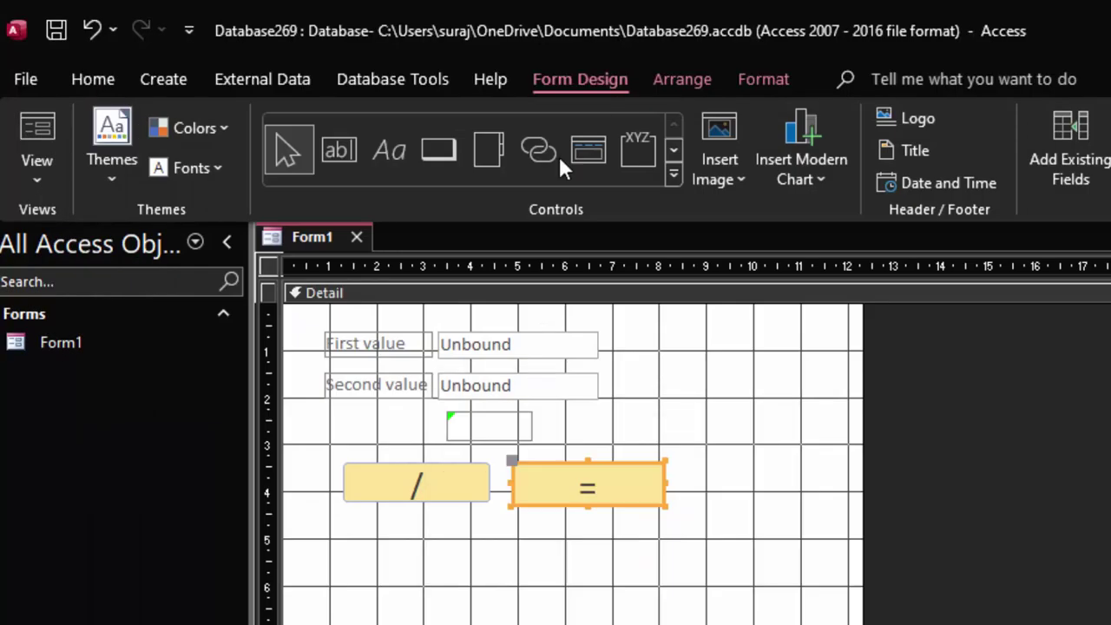
click(28, 120)
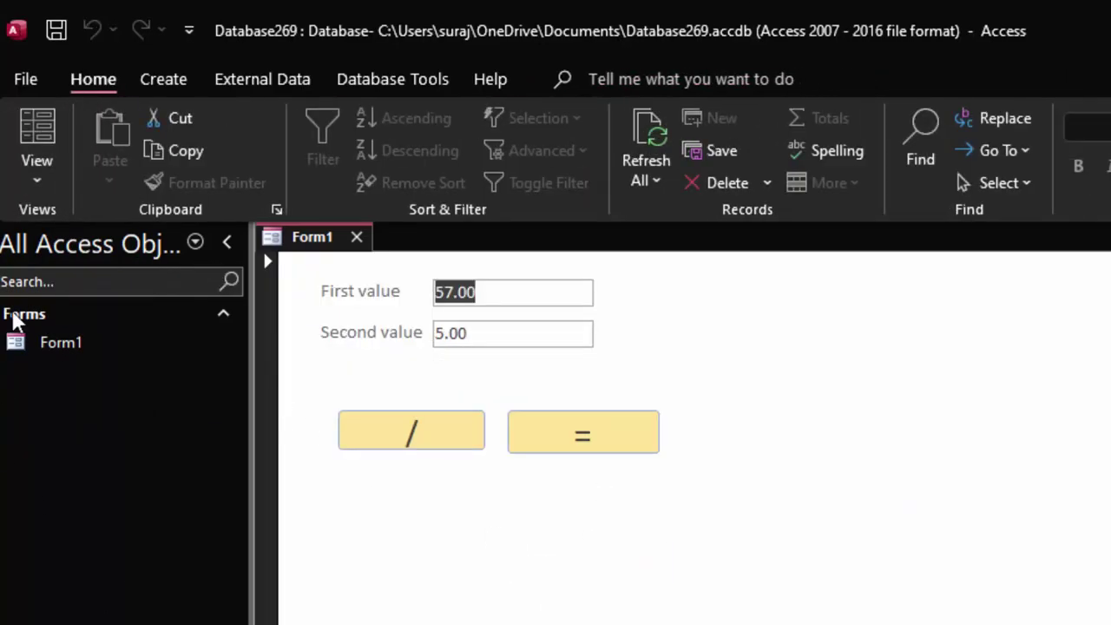
click(20, 168)
click(78, 382)
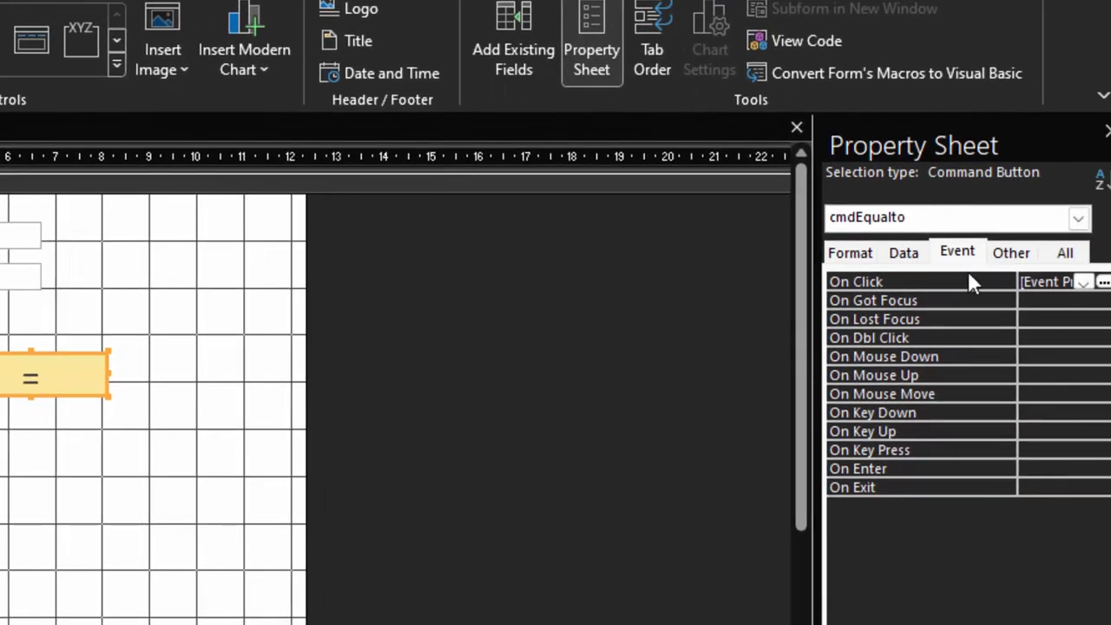
Step: Select the Detail section and browse its properties in the Property Sheet
click(1006, 253)
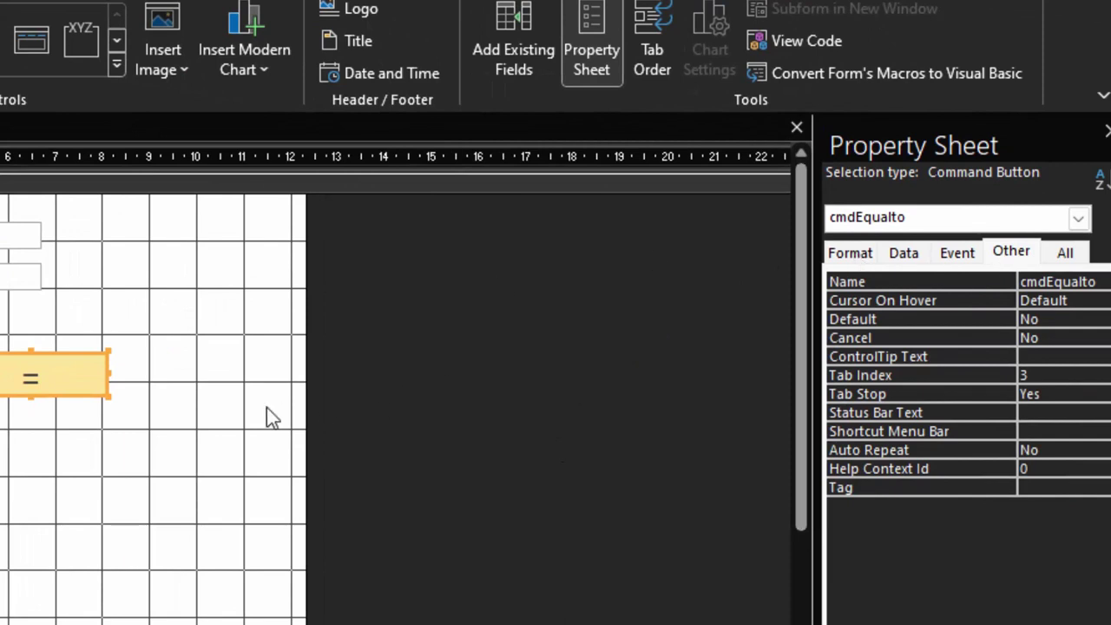
click(242, 425)
click(1058, 253)
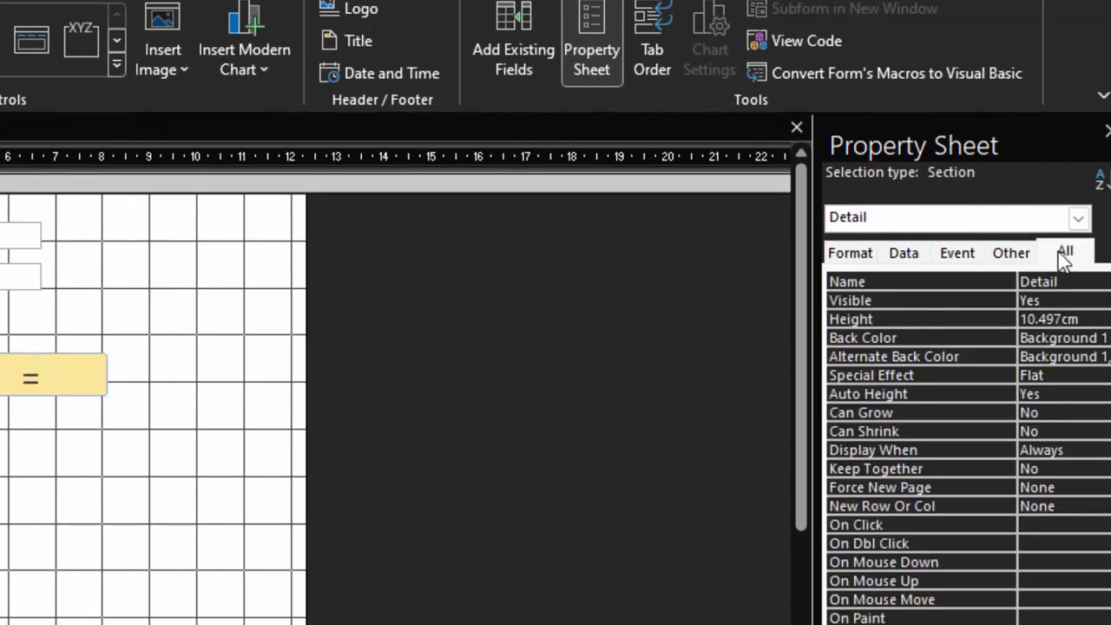
click(1060, 252)
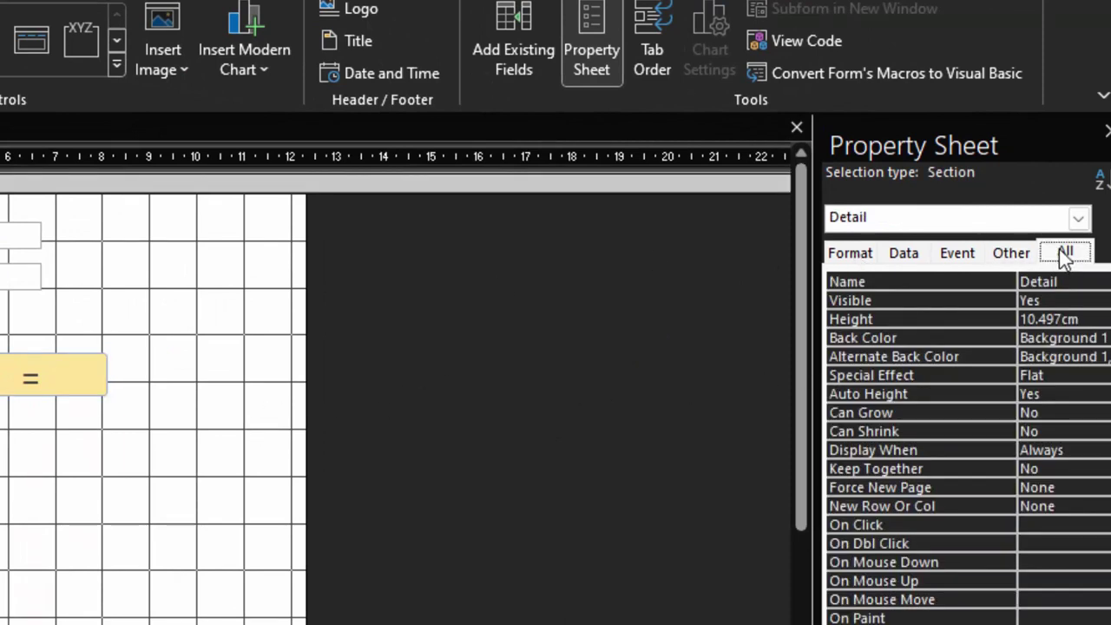
click(1015, 254)
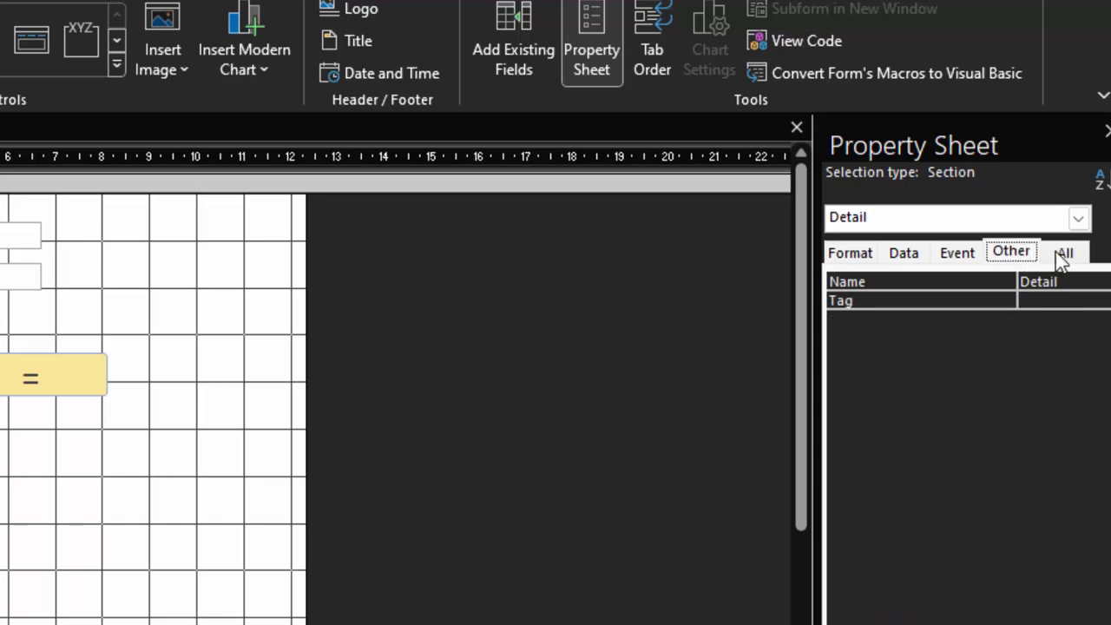
click(1057, 251)
Step: Choose Form in the object list and set its Pop Up property to Yes
click(1077, 218)
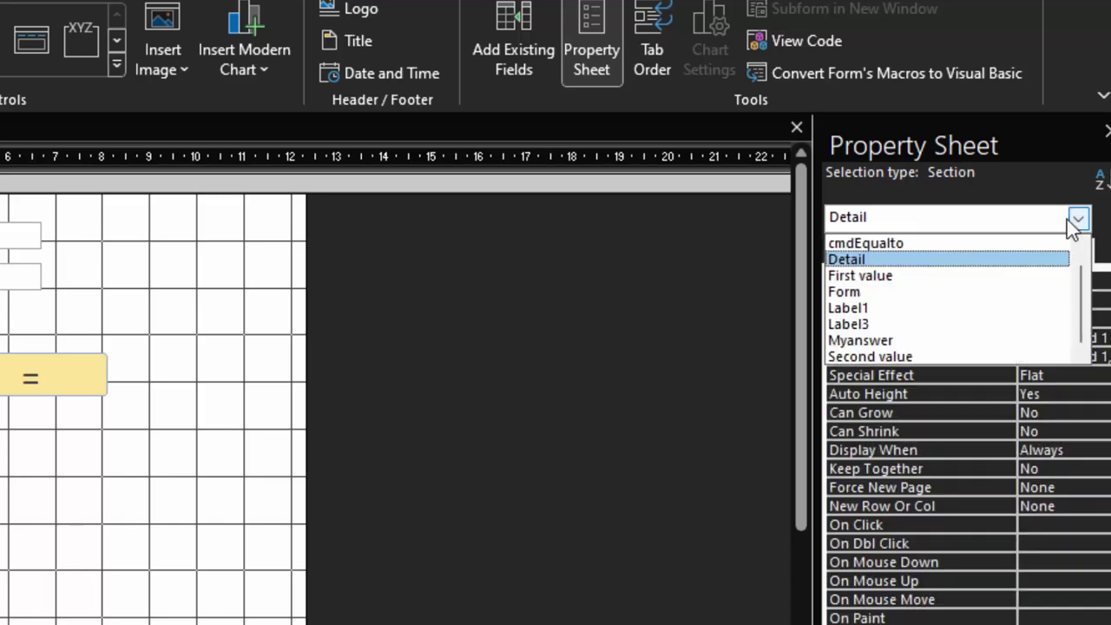
click(959, 291)
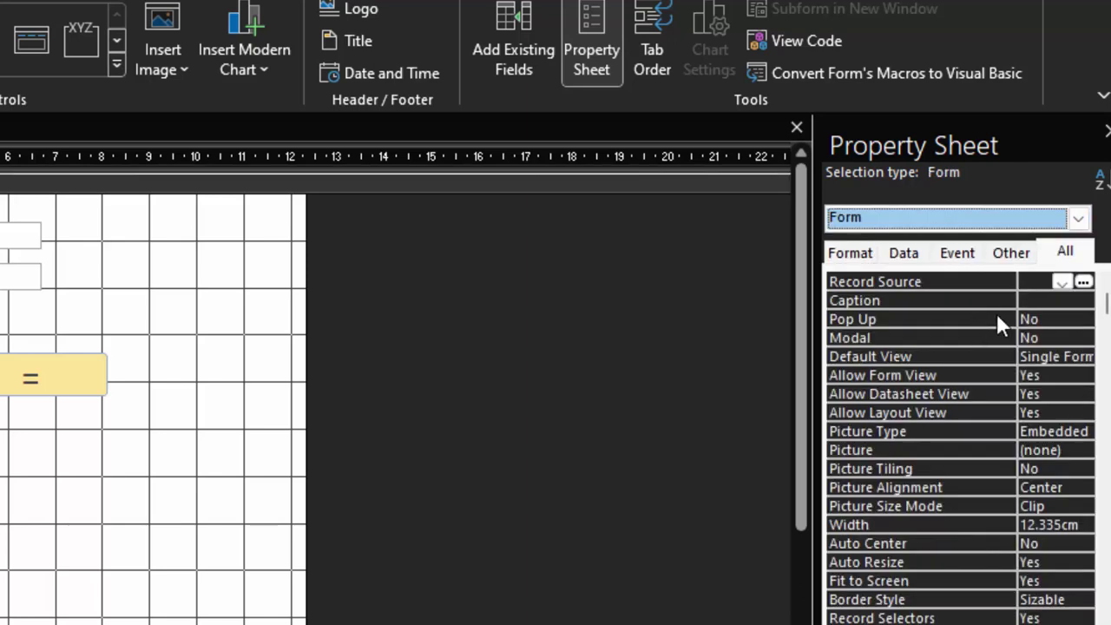
click(1057, 316)
click(1082, 319)
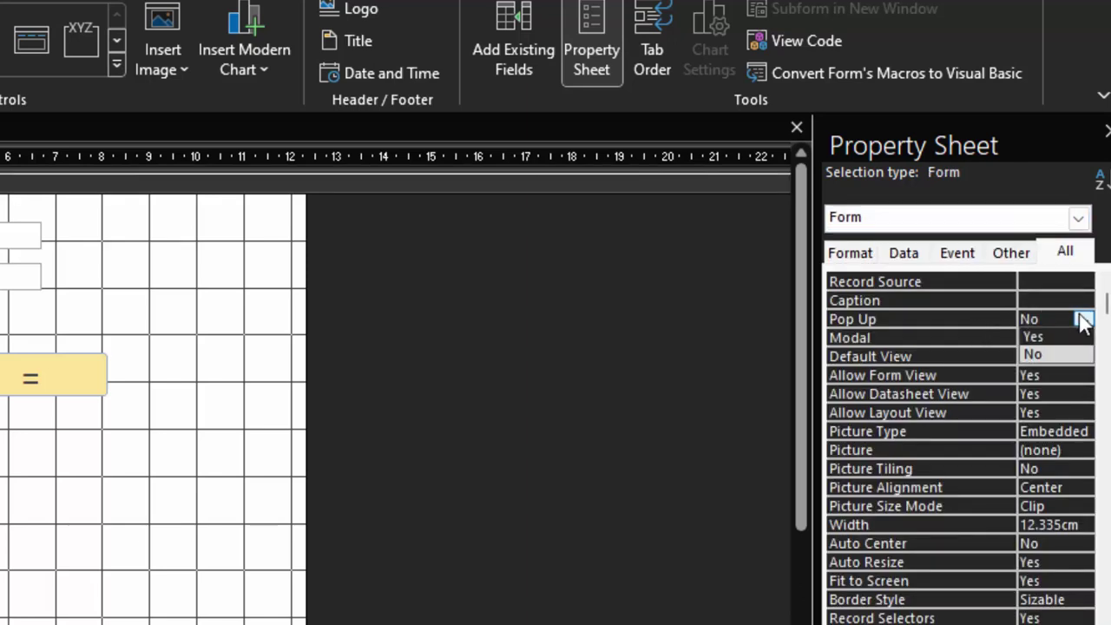
click(1050, 337)
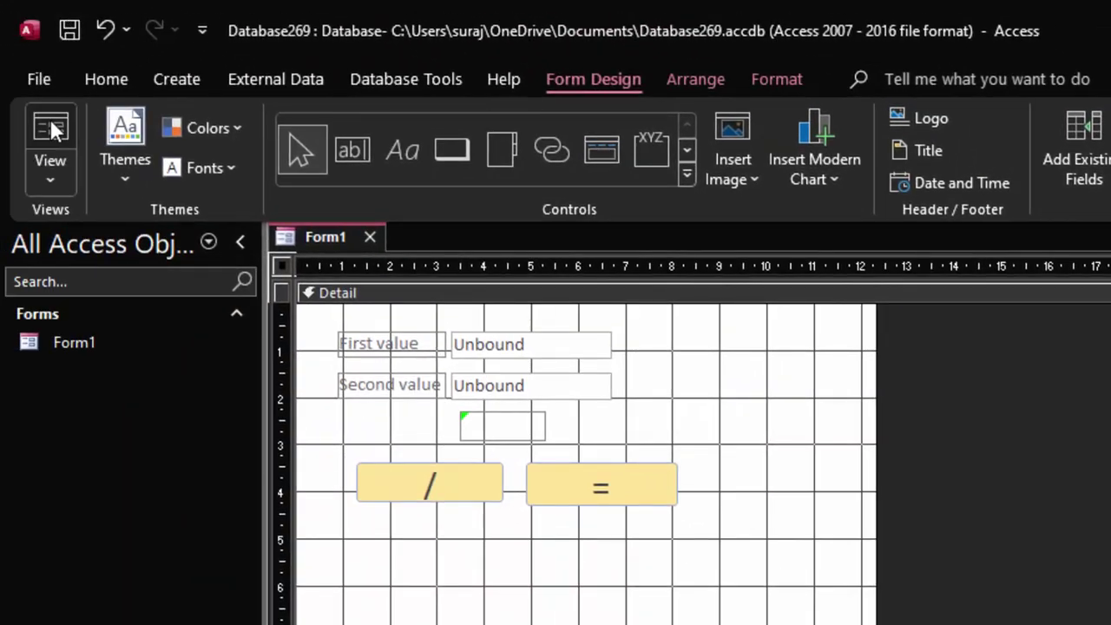
Step: Run Form1 as a pop-up and test dividing 57.00 by 5.00 with / and =
click(49, 130)
drag(616, 271, 640, 205)
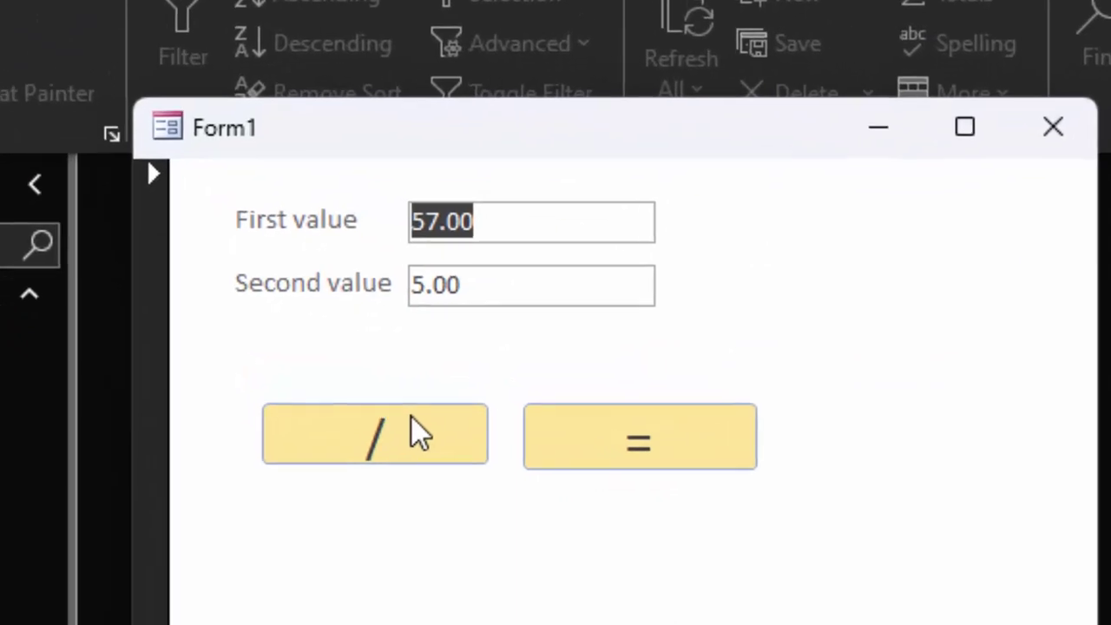
click(420, 432)
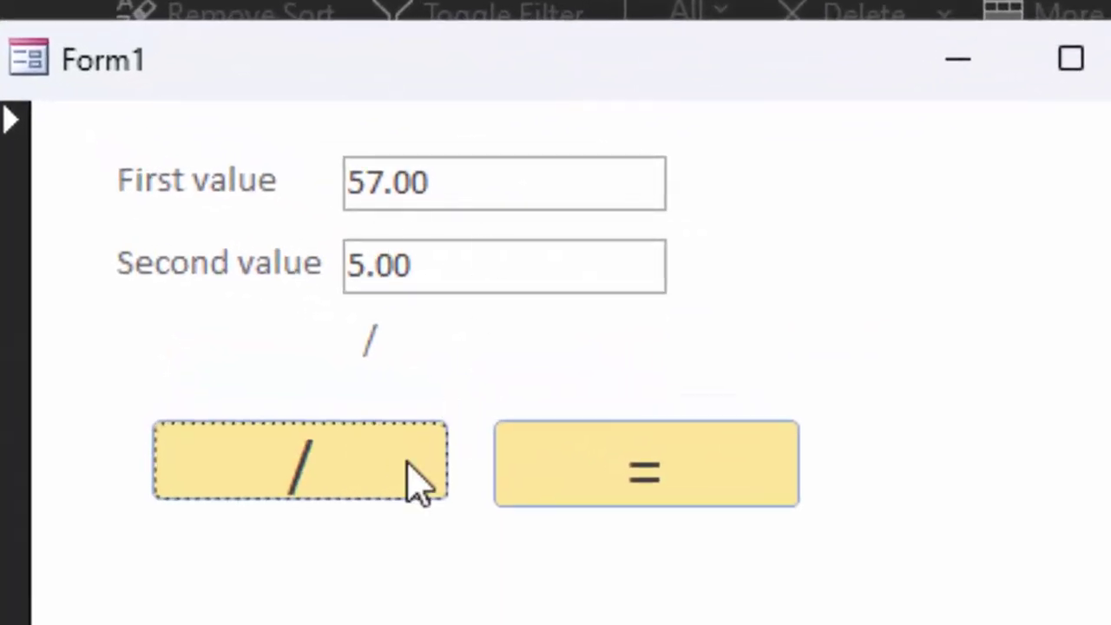
click(586, 452)
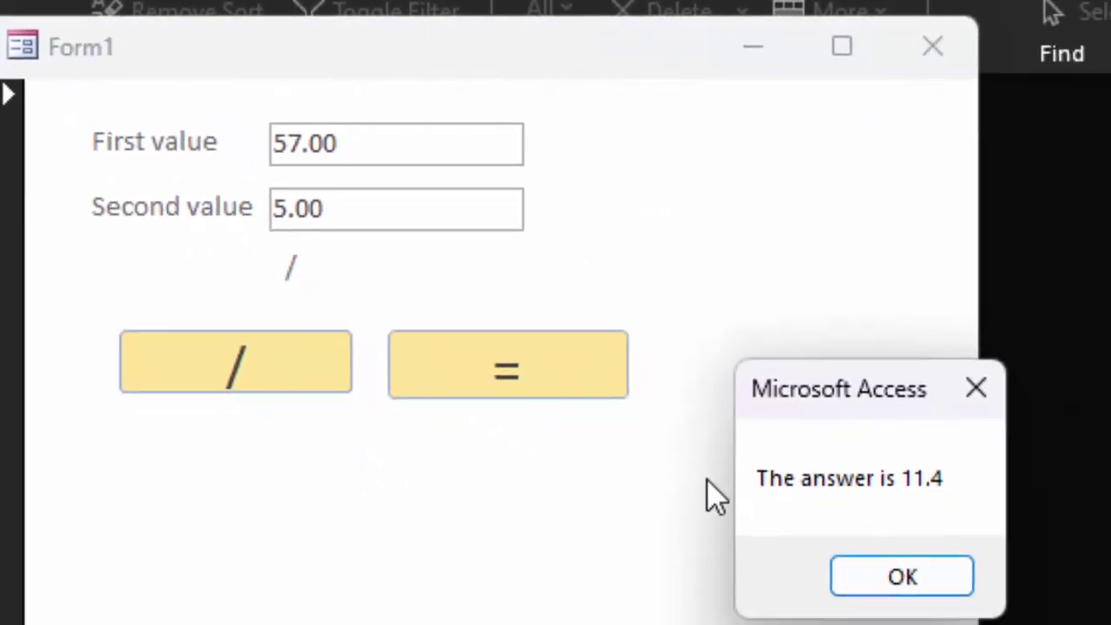
drag(703, 246, 655, 89)
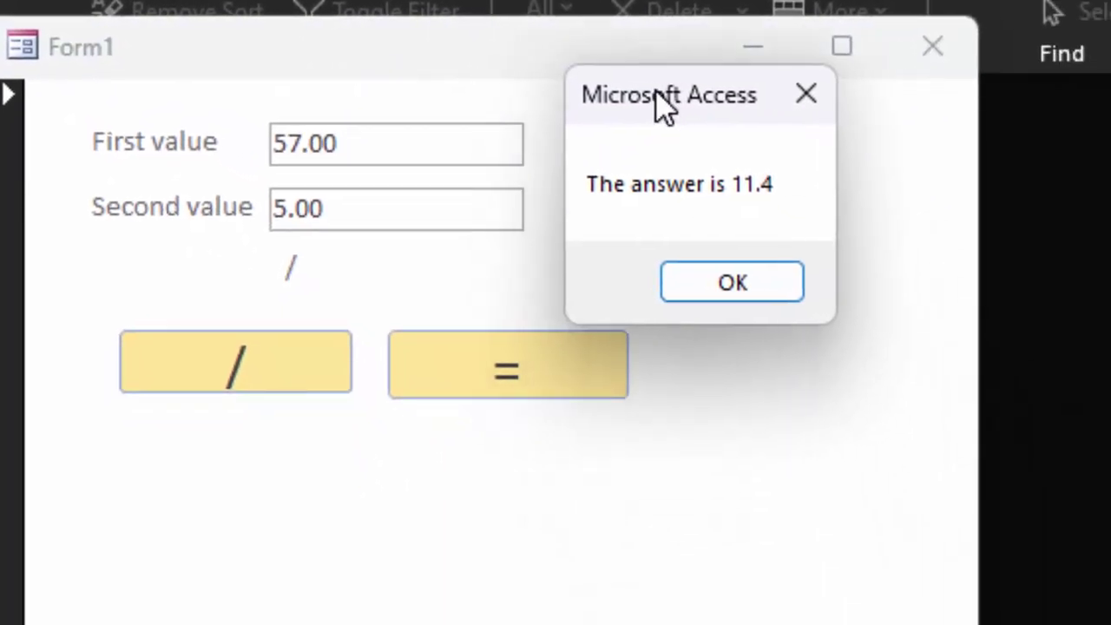
click(713, 283)
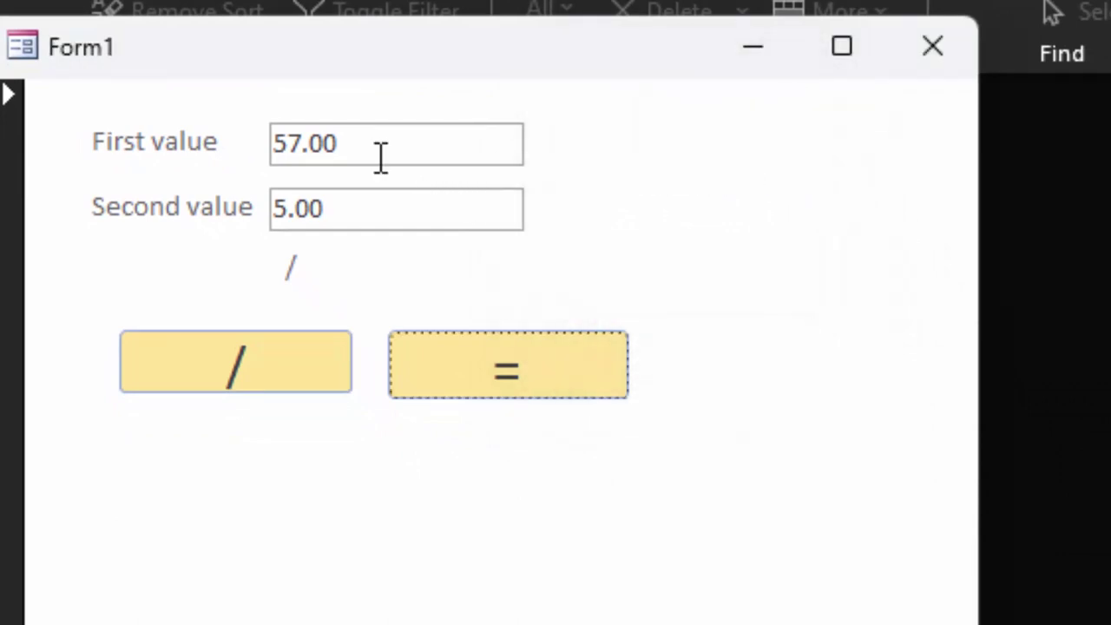
Step: Change First value to 45 and divide by 5, getting 'The answer is 9'
double_click(379, 156)
key(BackSpace)
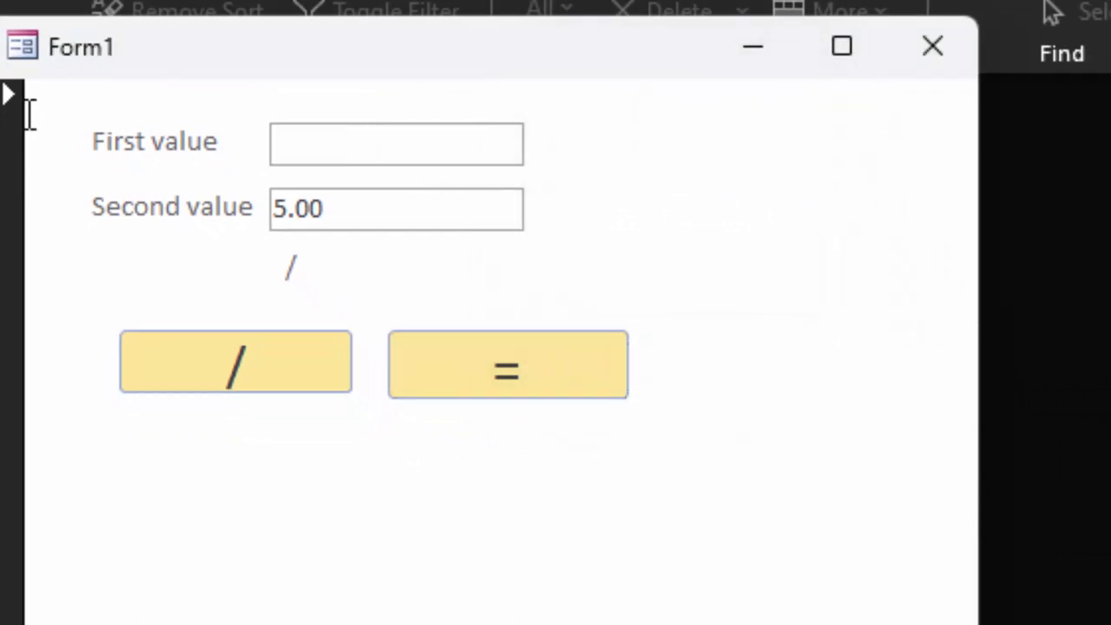
text(45)
click(215, 365)
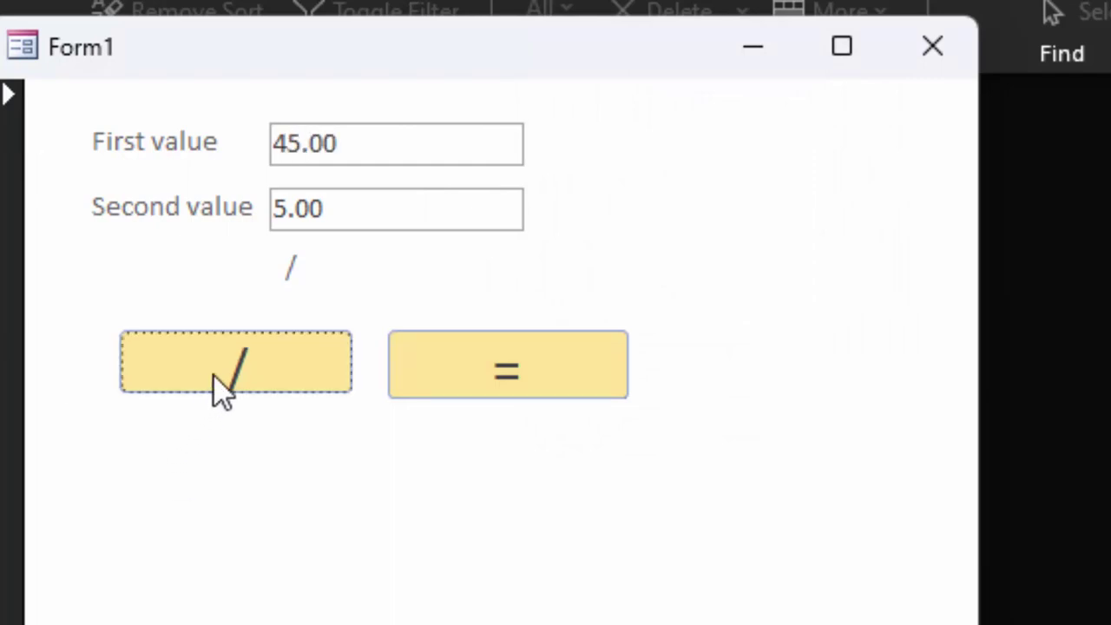
click(540, 363)
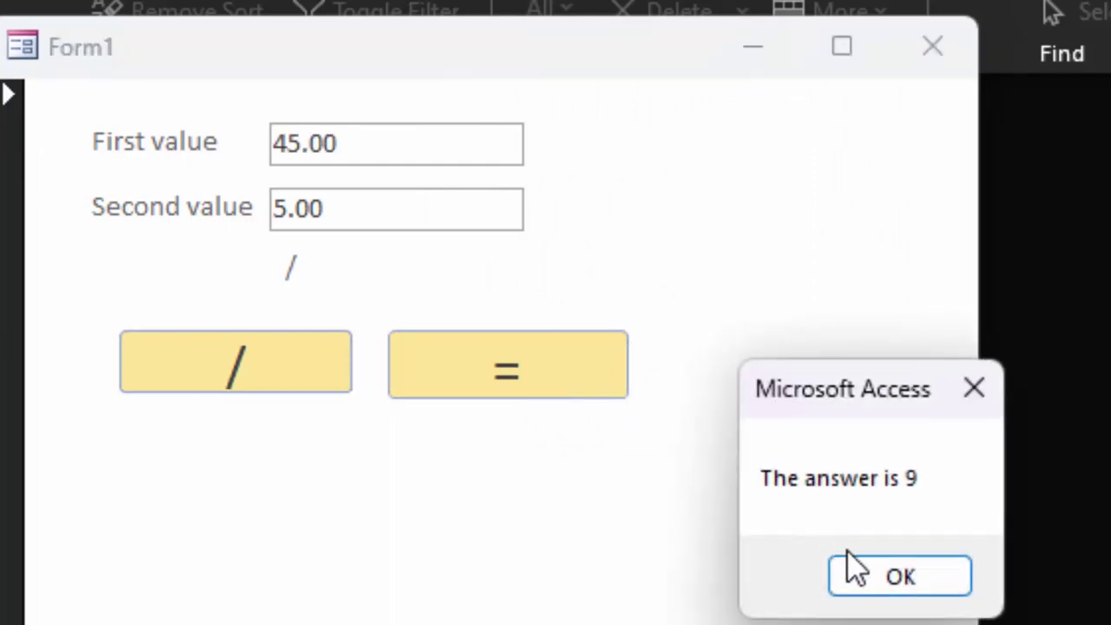
click(911, 581)
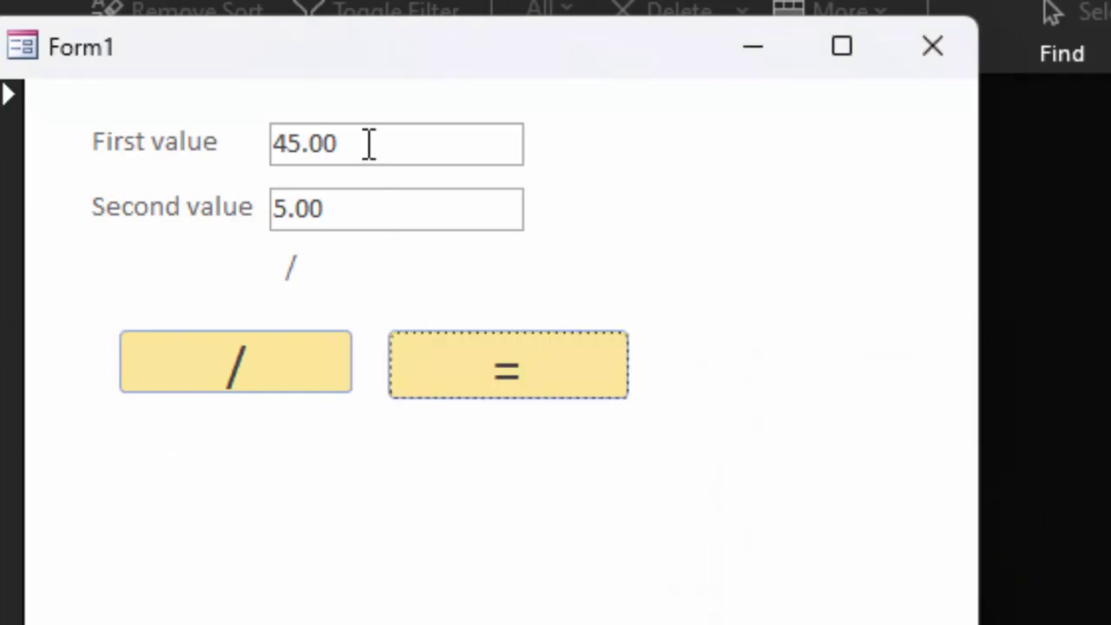
Step: Replace First value with 55.34 and divide by 5.00 to display 'The answer is 11.068'
drag(367, 142, 145, 115)
key(BackSpace)
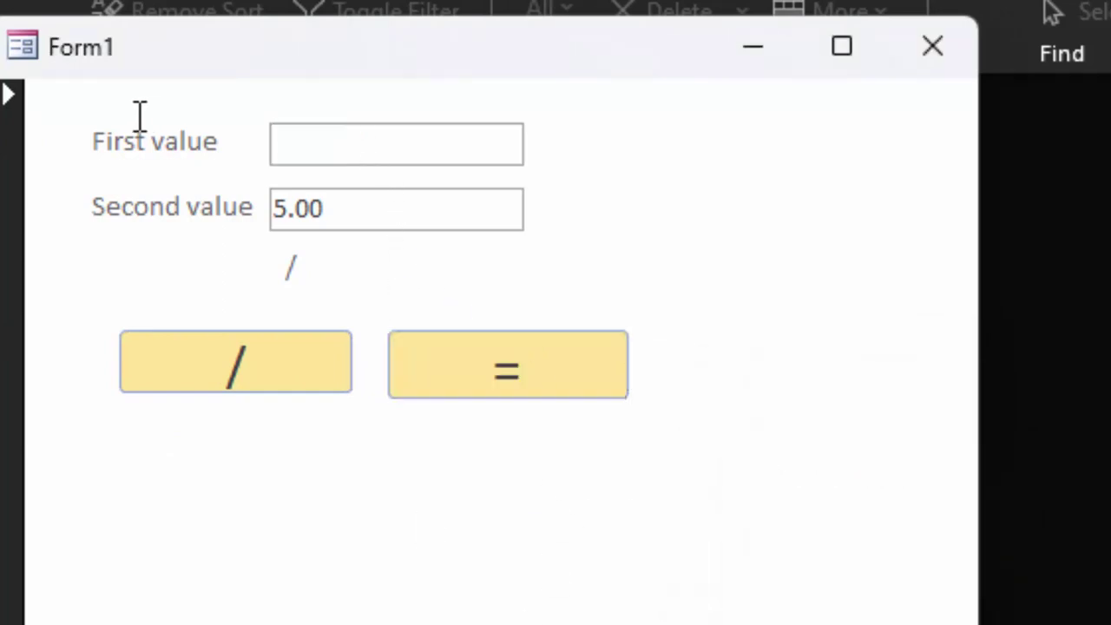
text(55.34)
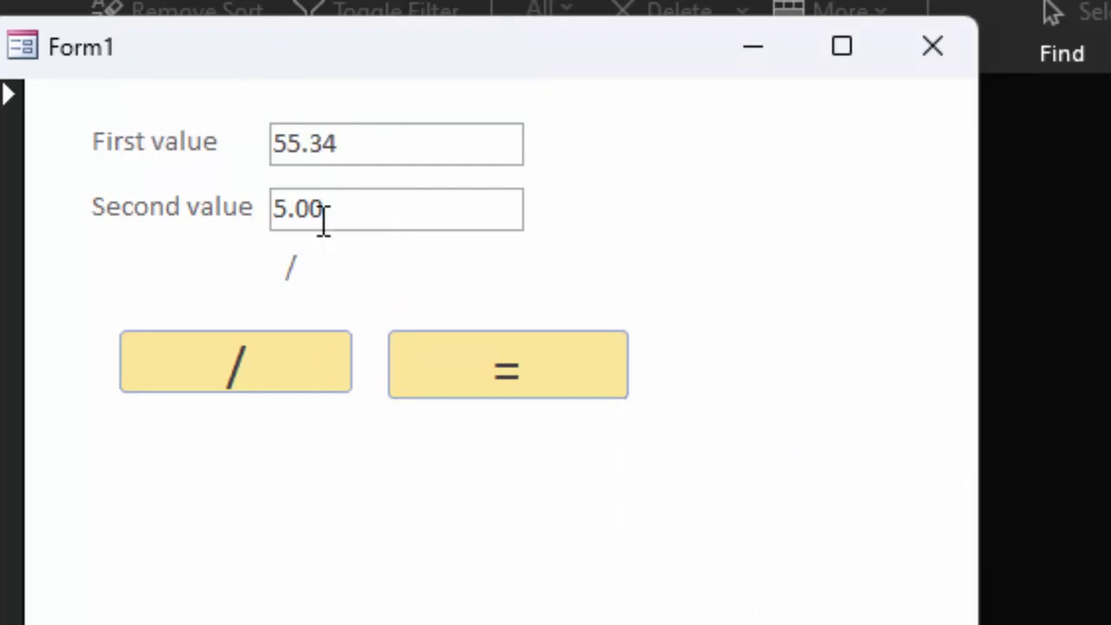
click(298, 384)
click(538, 389)
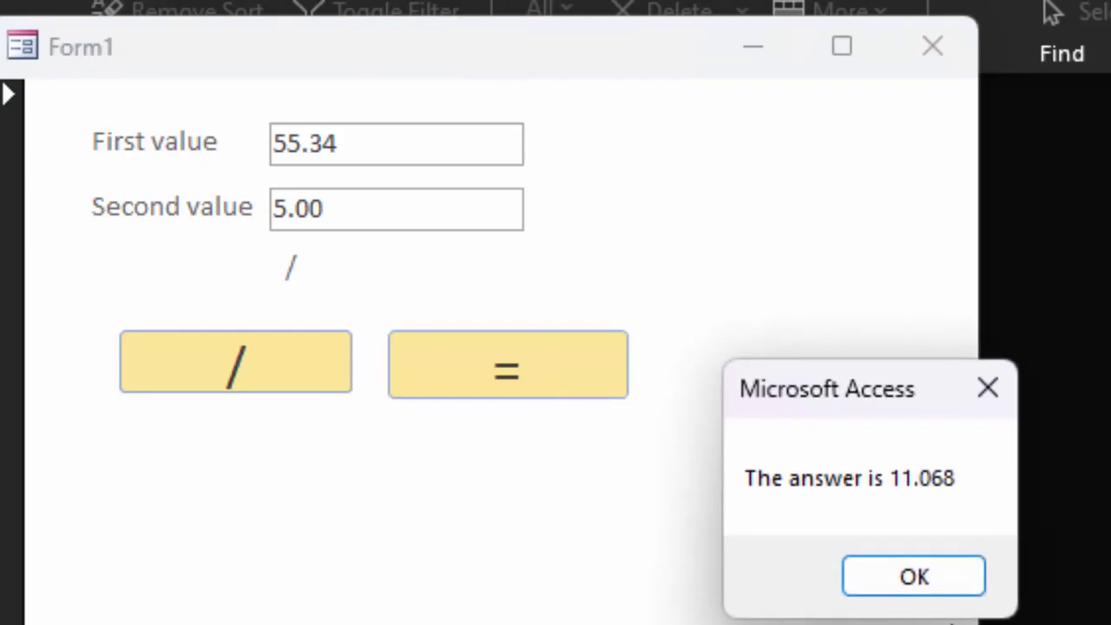